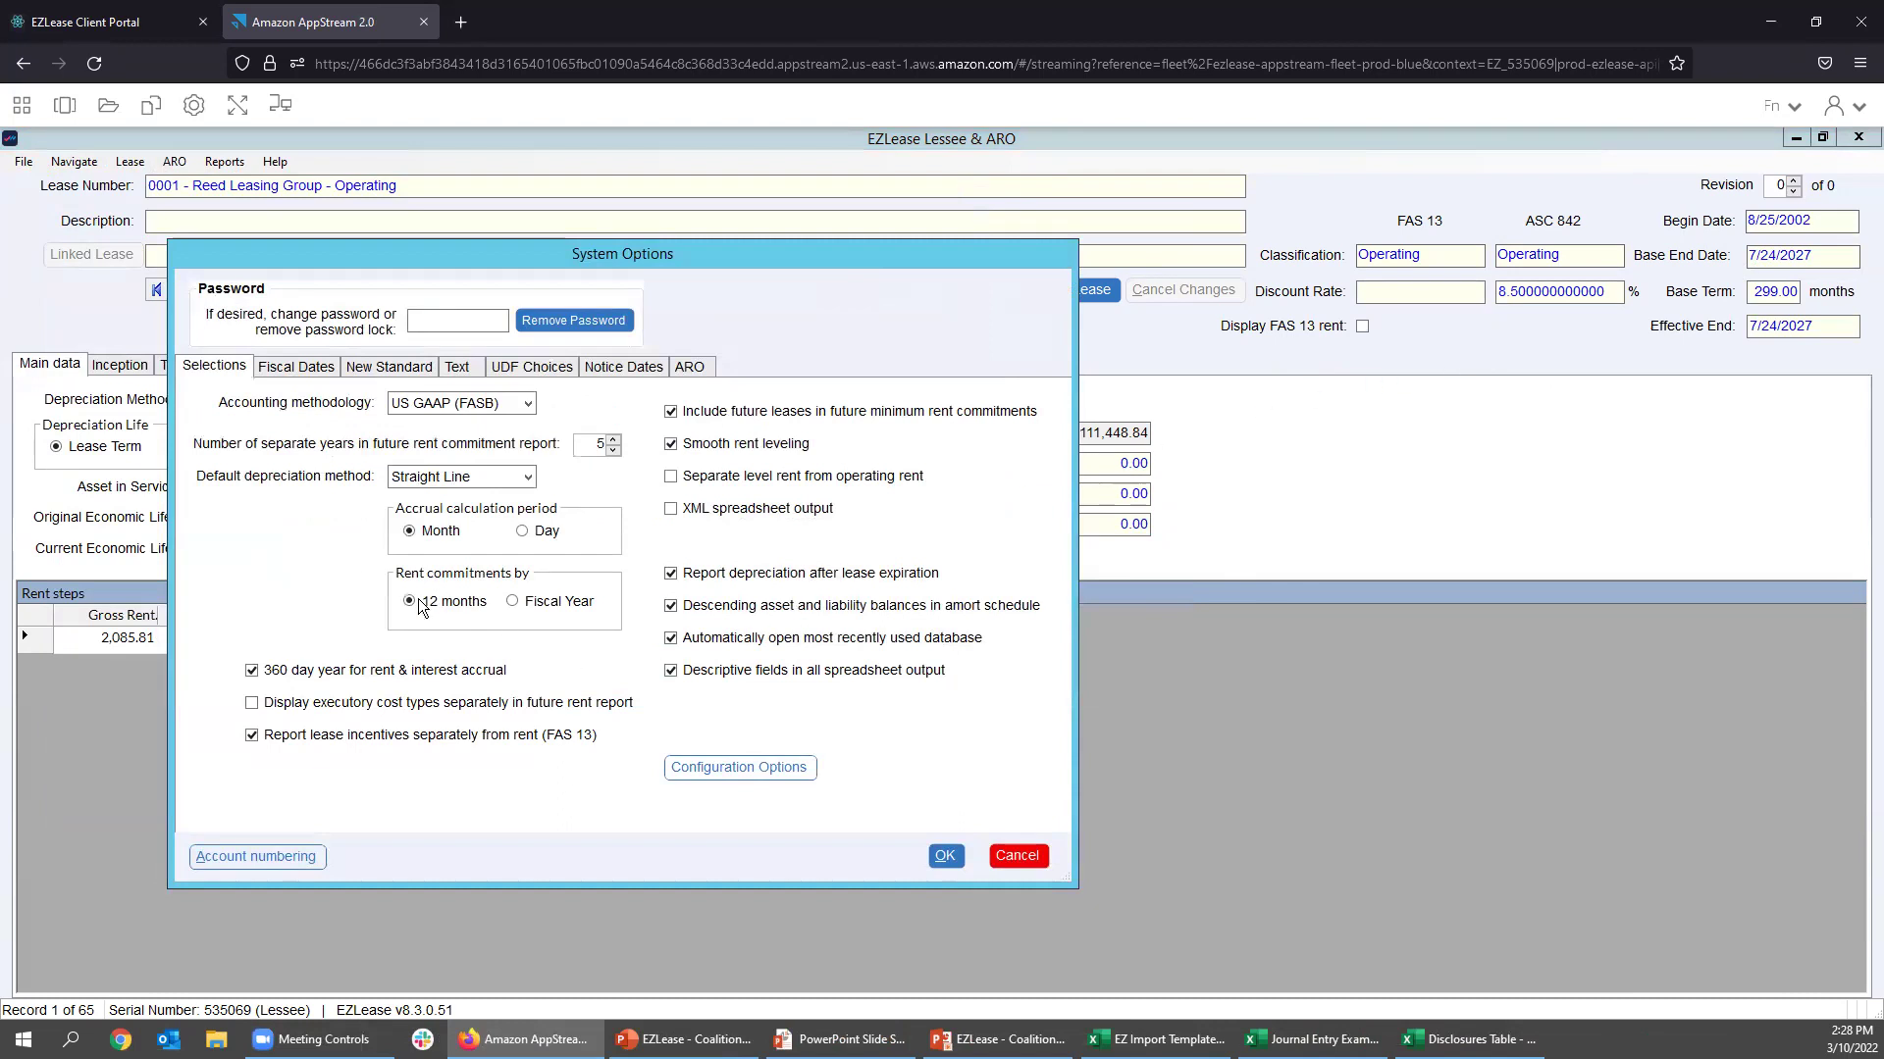
Review the accounting methodology choices and the fiscal year-end settings in the system options.
{"action": "left_click", "coordinate": [525, 404]}
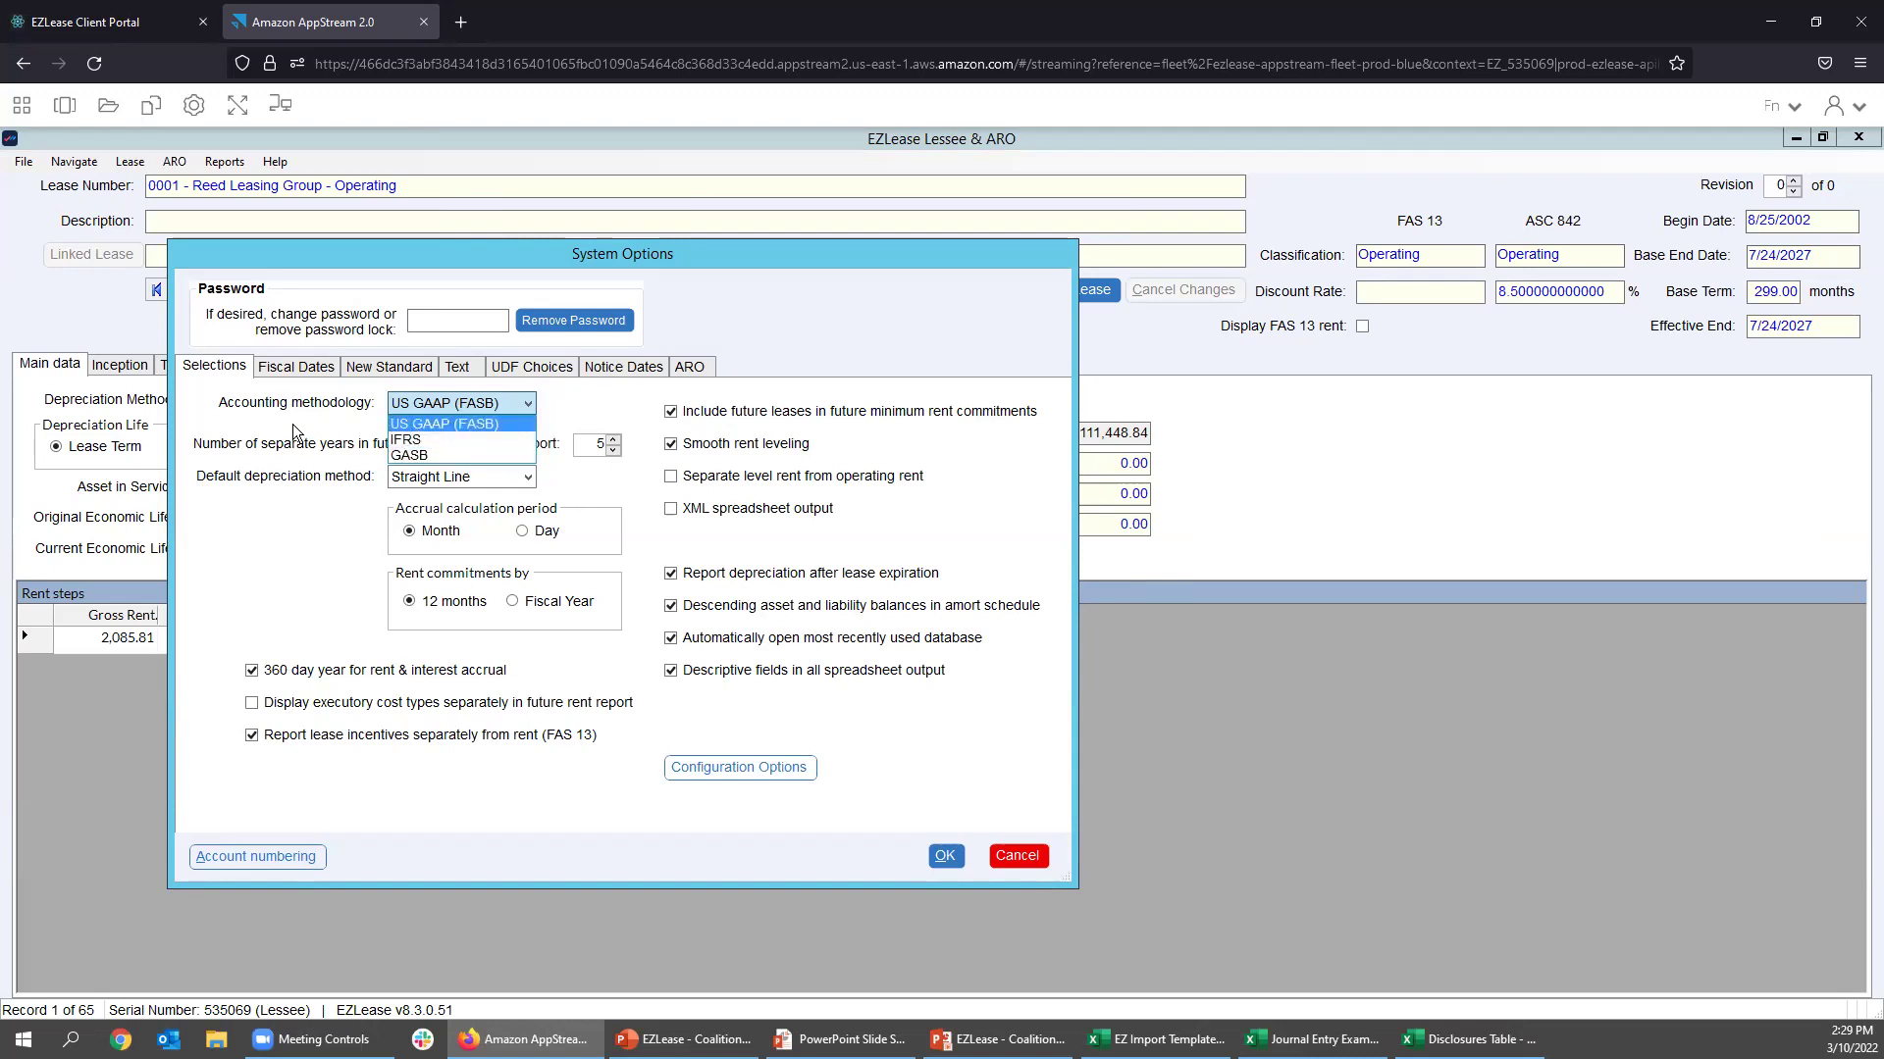
{"action": "left_click", "coordinate": [271, 489]}
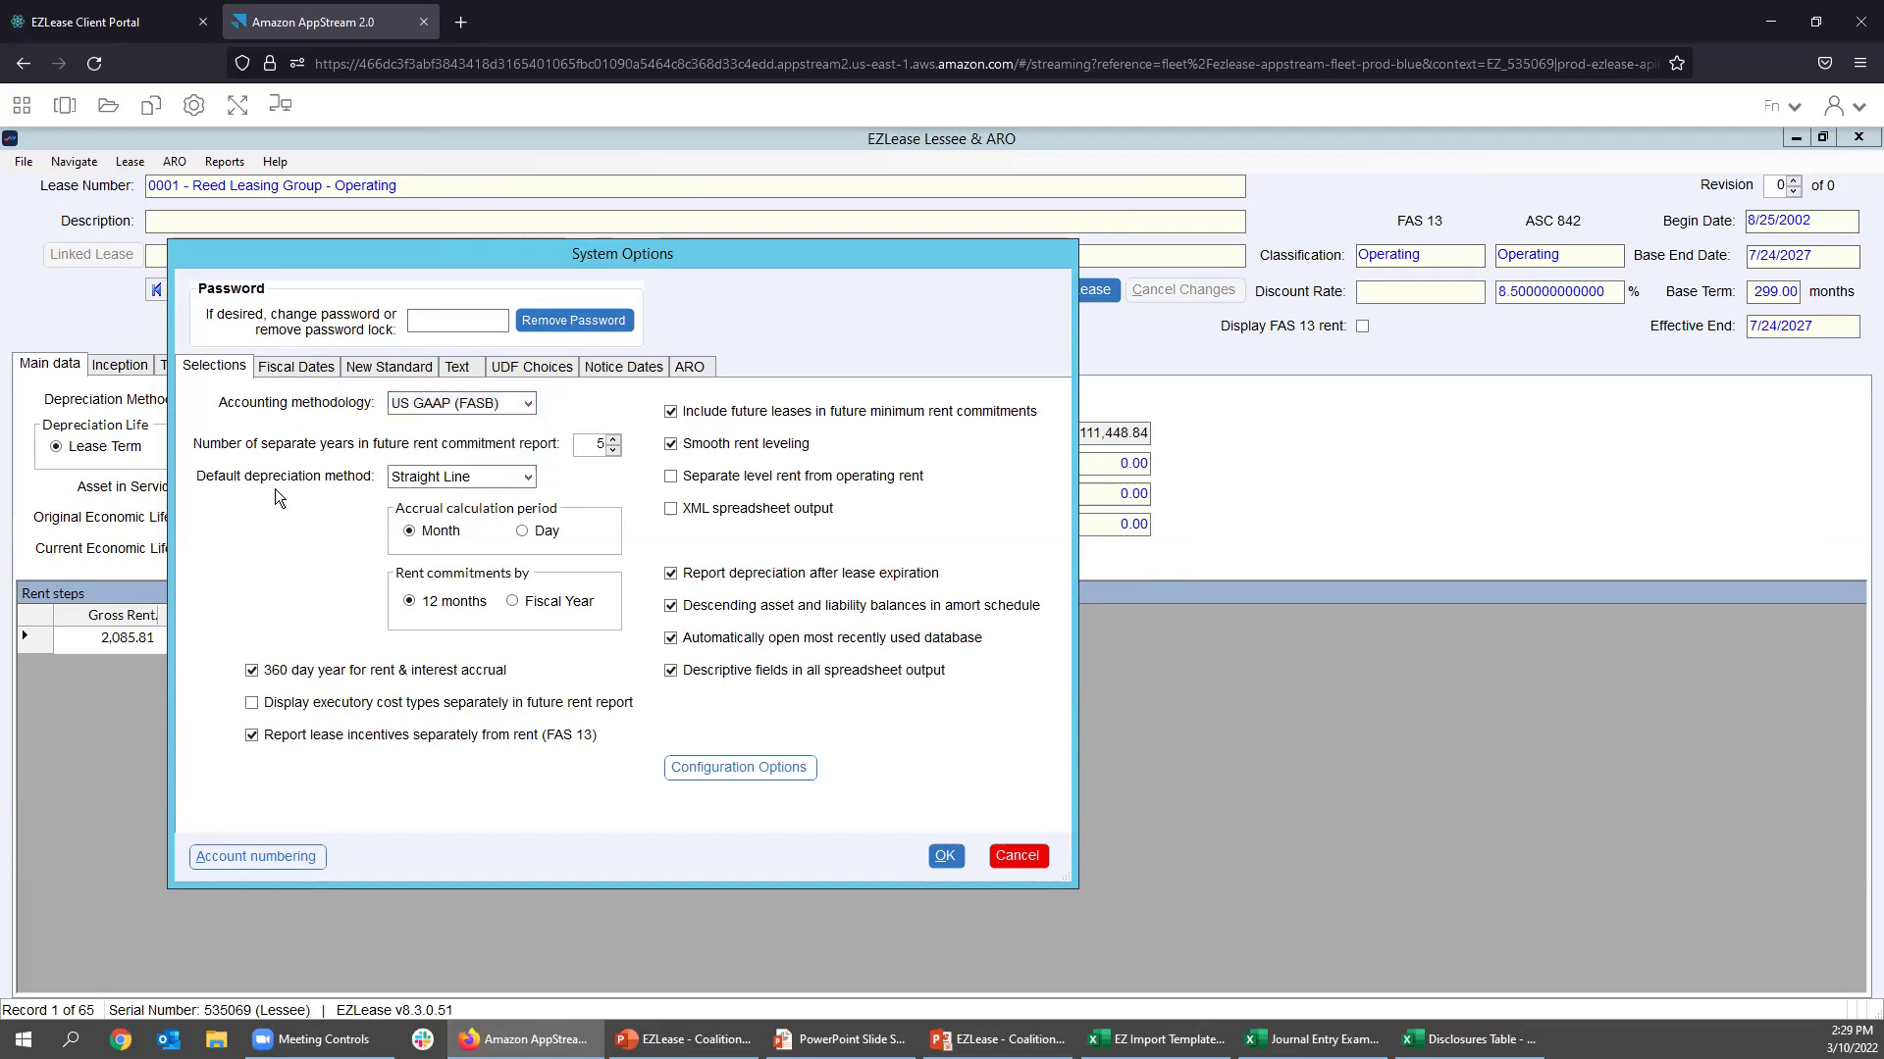
{"action": "left_click", "coordinate": [318, 369]}
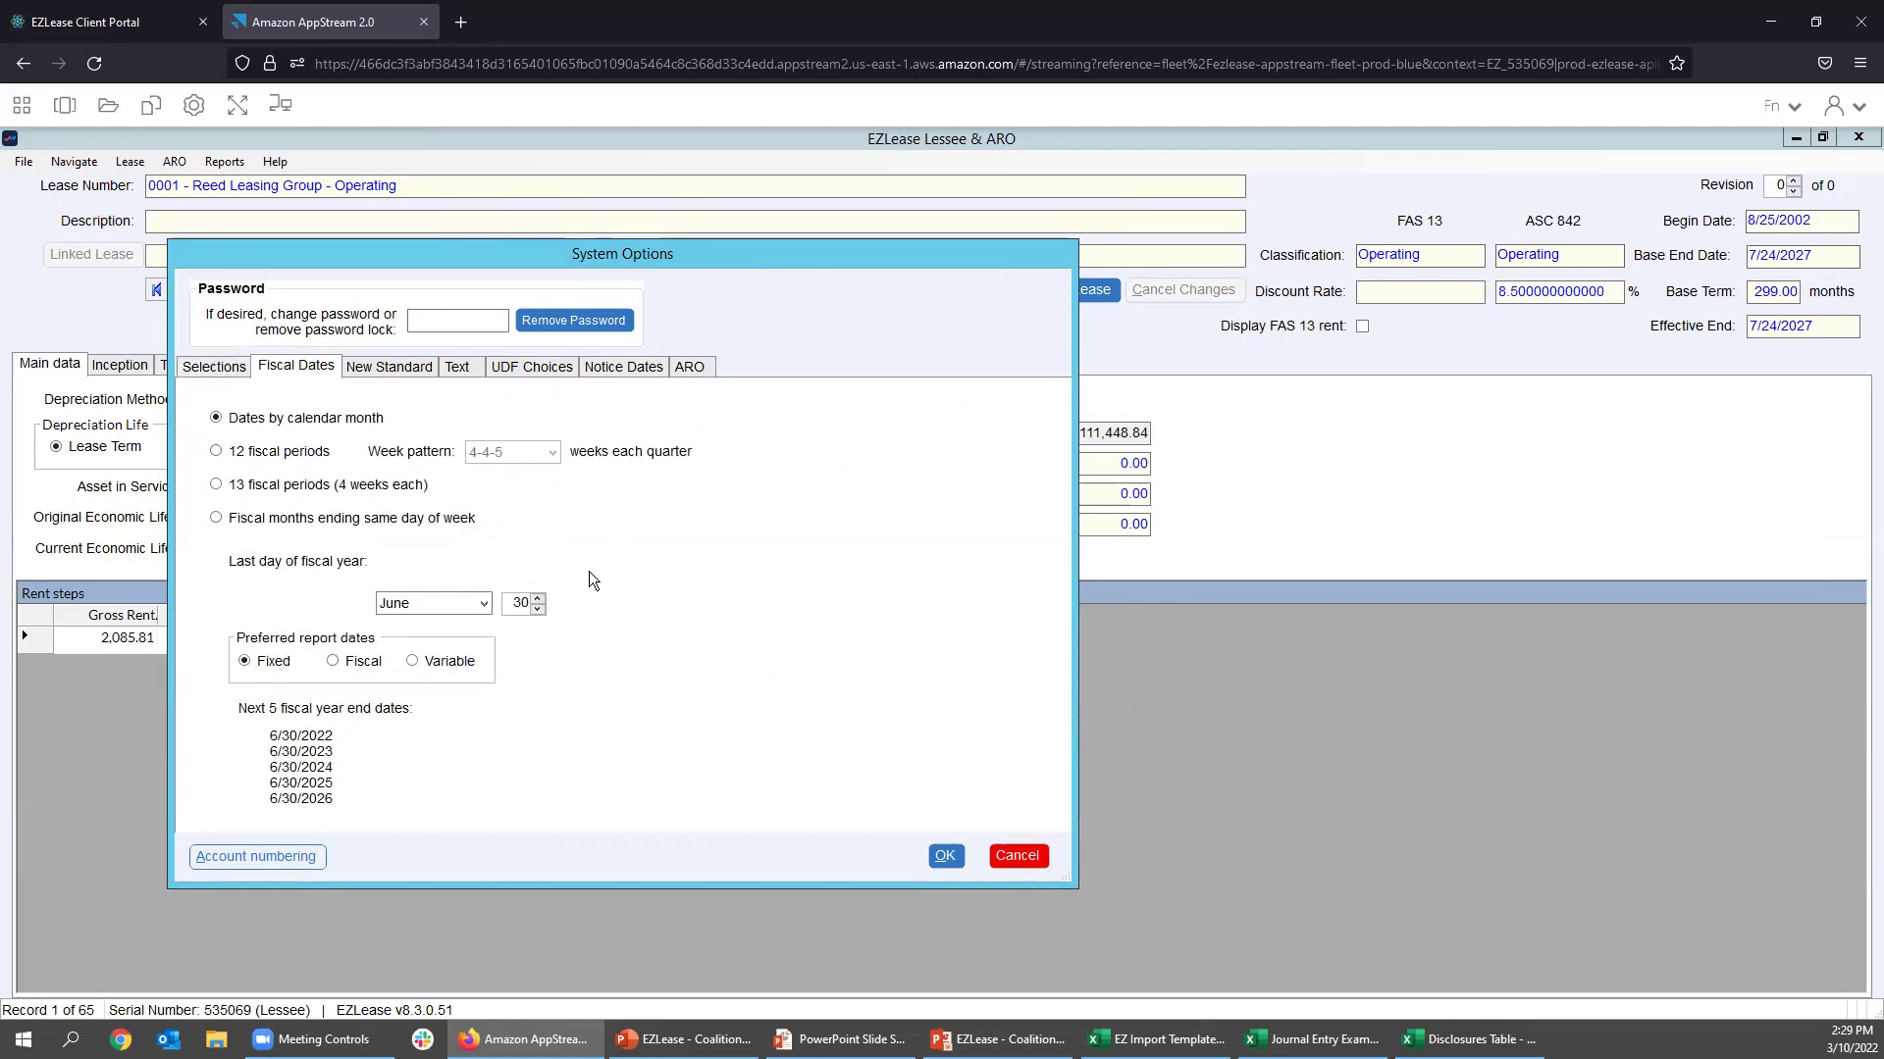
{"action": "left_click", "coordinate": [484, 602]}
{"action": "left_click", "coordinate": [500, 538]}
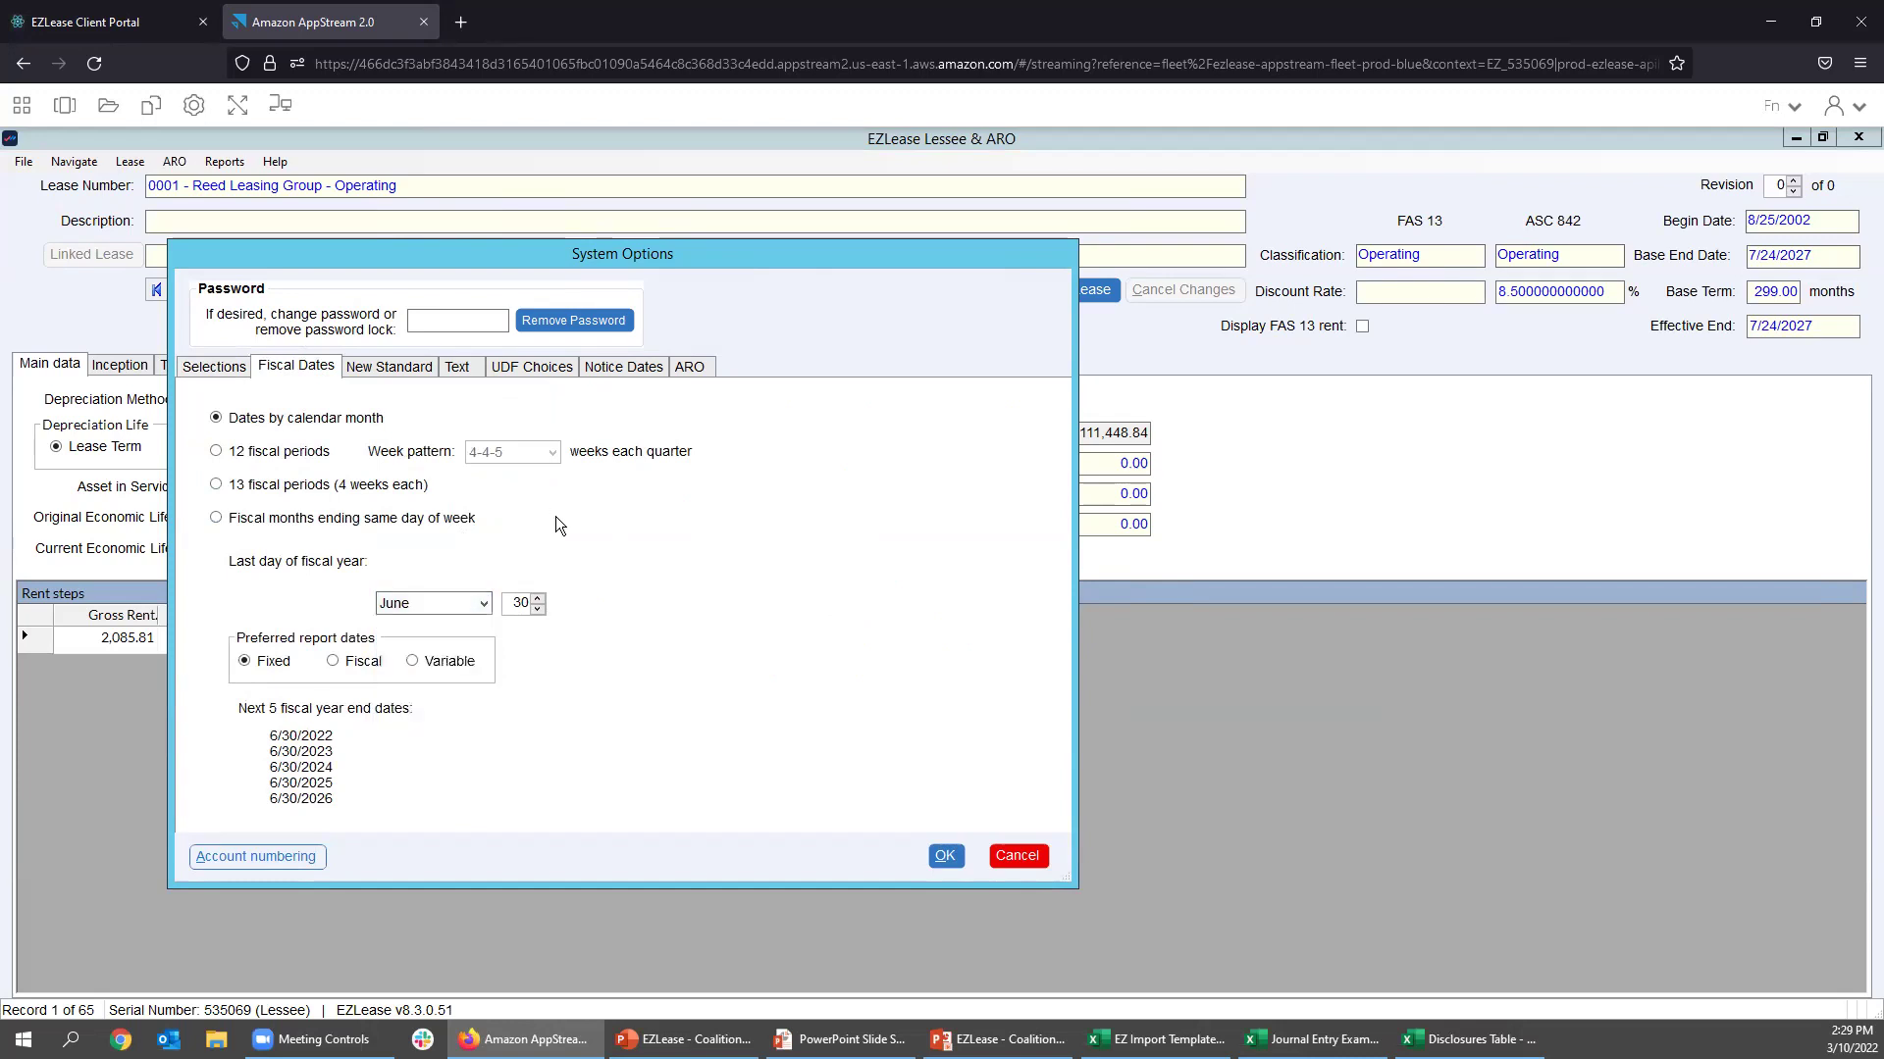
Try setting the ASC 842 implementation and application dates to 7/1/2022, and discard the system option changes.
{"action": "left_click", "coordinate": [381, 366]}
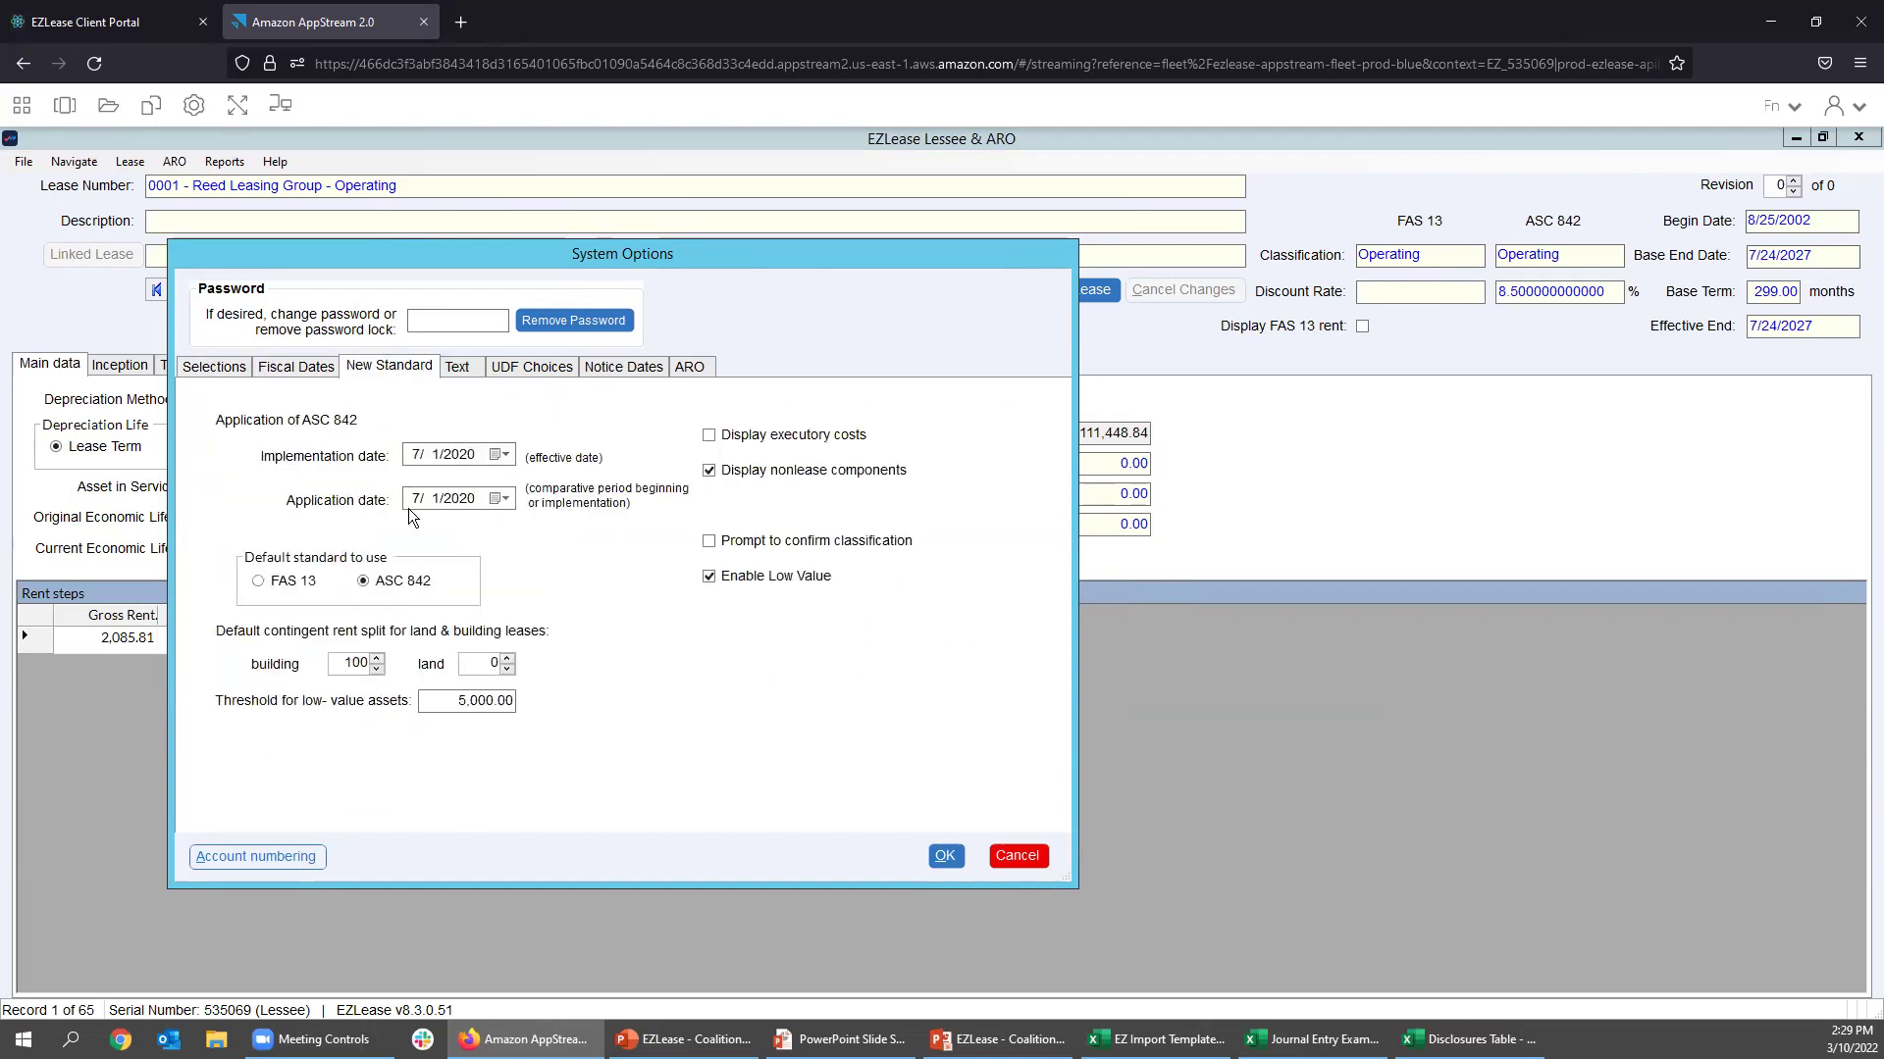
{"action": "left_click", "coordinate": [461, 502]}
{"action": "left_click", "coordinate": [1016, 856]}
{"action": "left_click", "coordinate": [918, 650]}
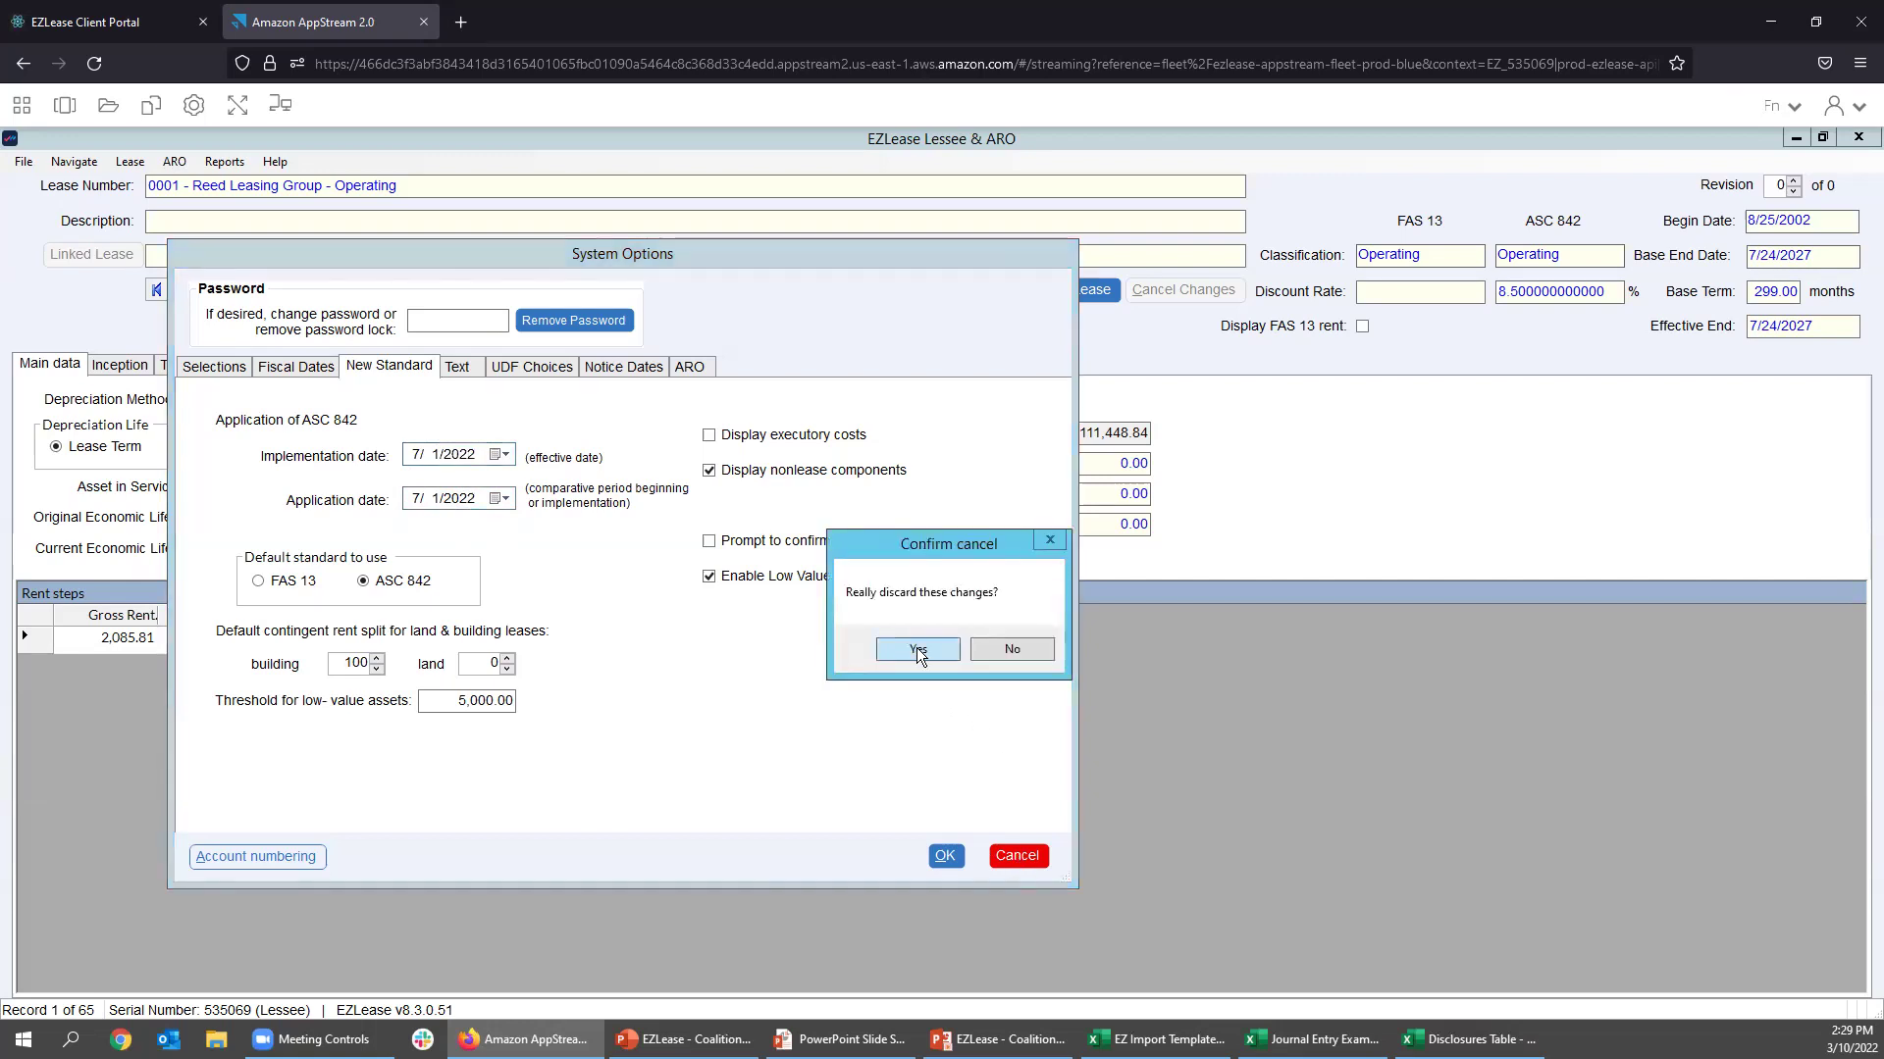
Create a new lease numbered "Building - Dorm #2827" and enter the property's street address as its description.
{"action": "left_click", "coordinate": [127, 162]}
{"action": "left_click", "coordinate": [127, 180]}
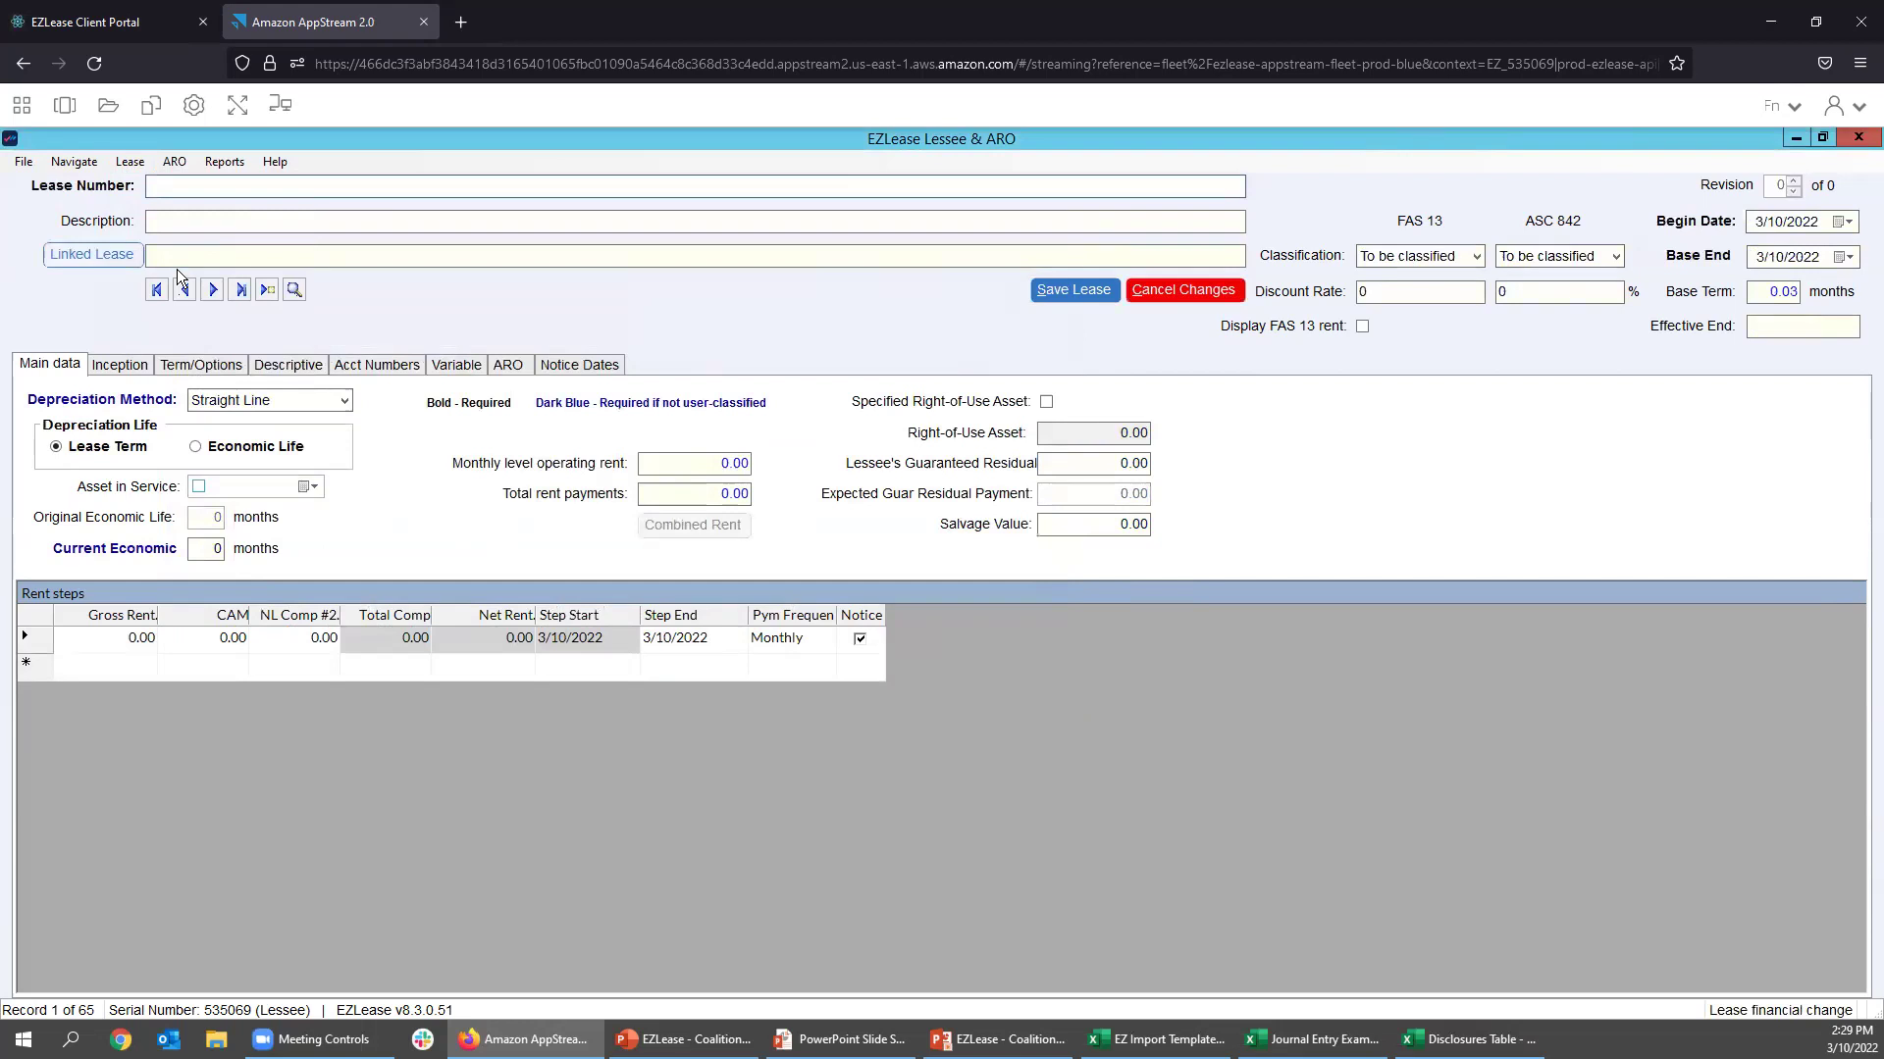
{"action": "type", "text": "Building"}
{"action": "type", "text": "- Dorm #2827"}
{"action": "key", "text": "Tab"}
{"action": "type", "text": "123 Main St."}
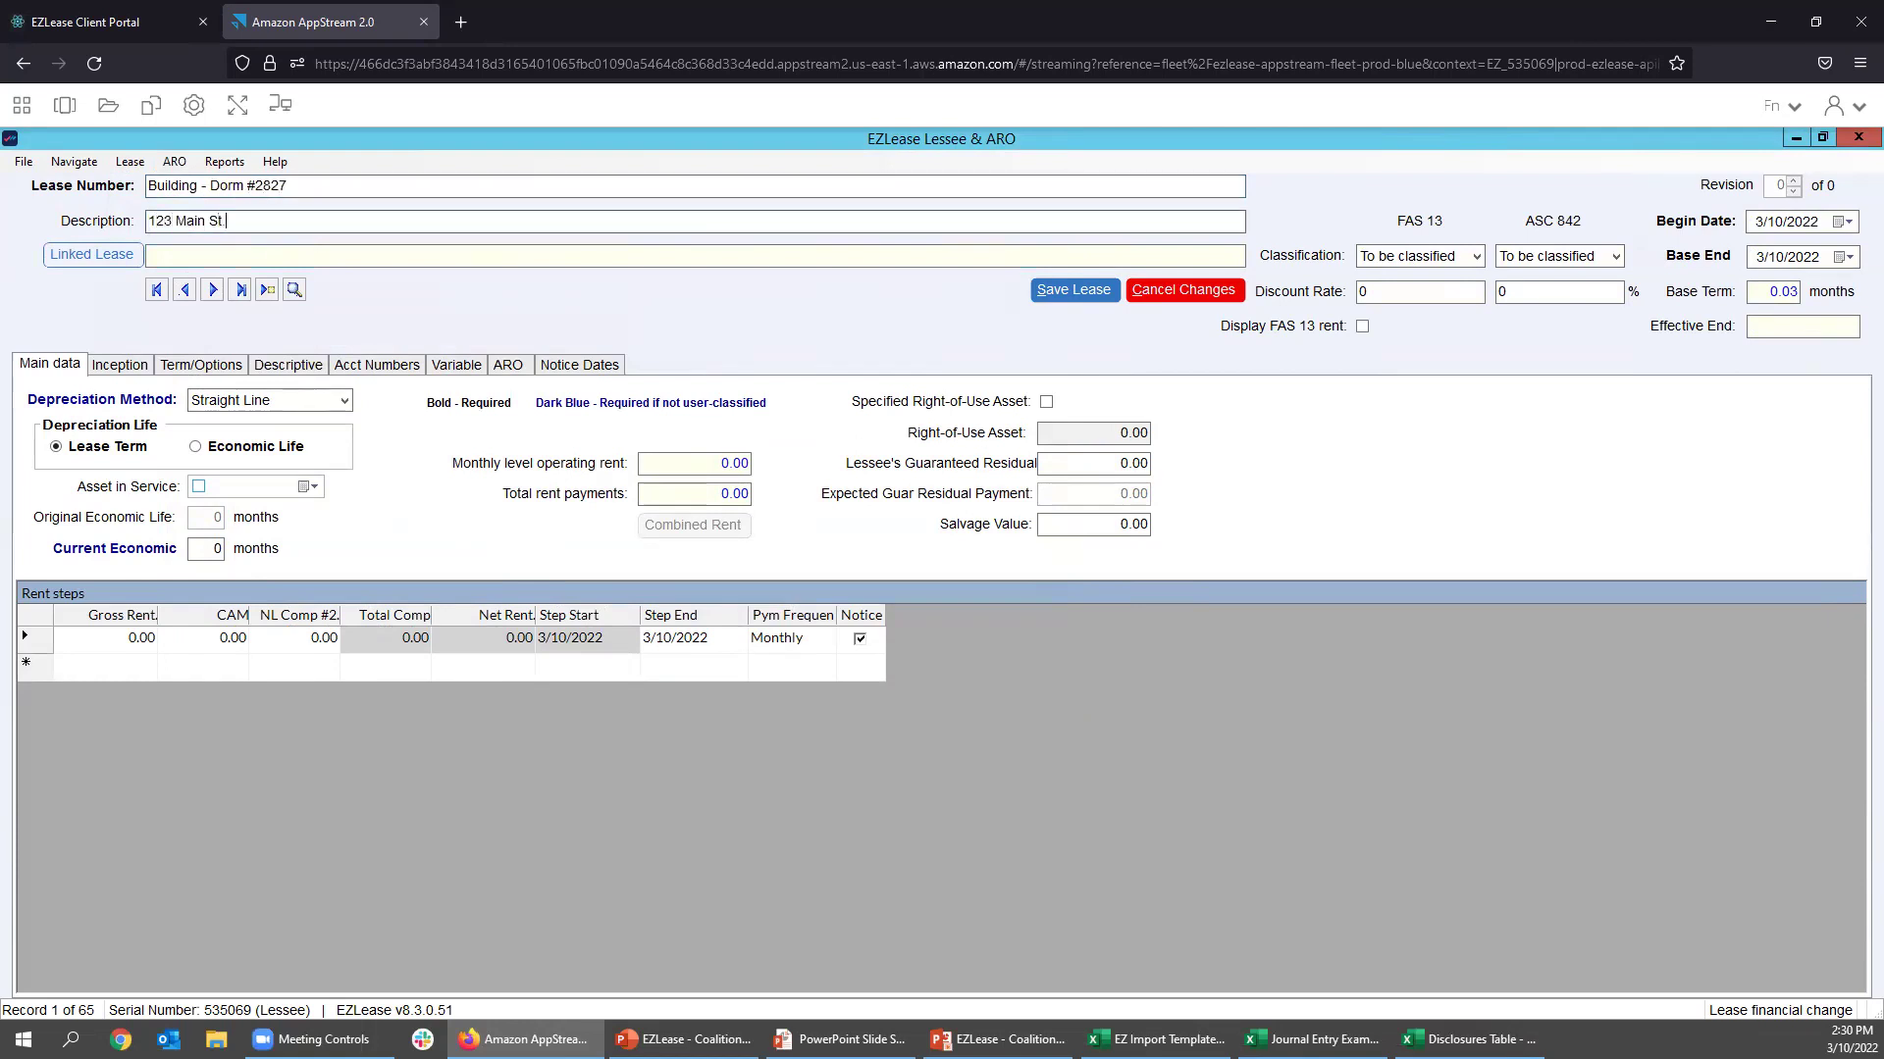
Set the lease's begin date to 3/1/2022 and its base term to 120 months.
{"action": "left_click", "coordinate": [1777, 222]}
{"action": "type", "text": "1"}
{"action": "left_click", "coordinate": [1802, 257]}
{"action": "double_click", "coordinate": [1783, 291]}
{"action": "type", "text": "120"}
{"action": "left_click", "coordinate": [1081, 549]}
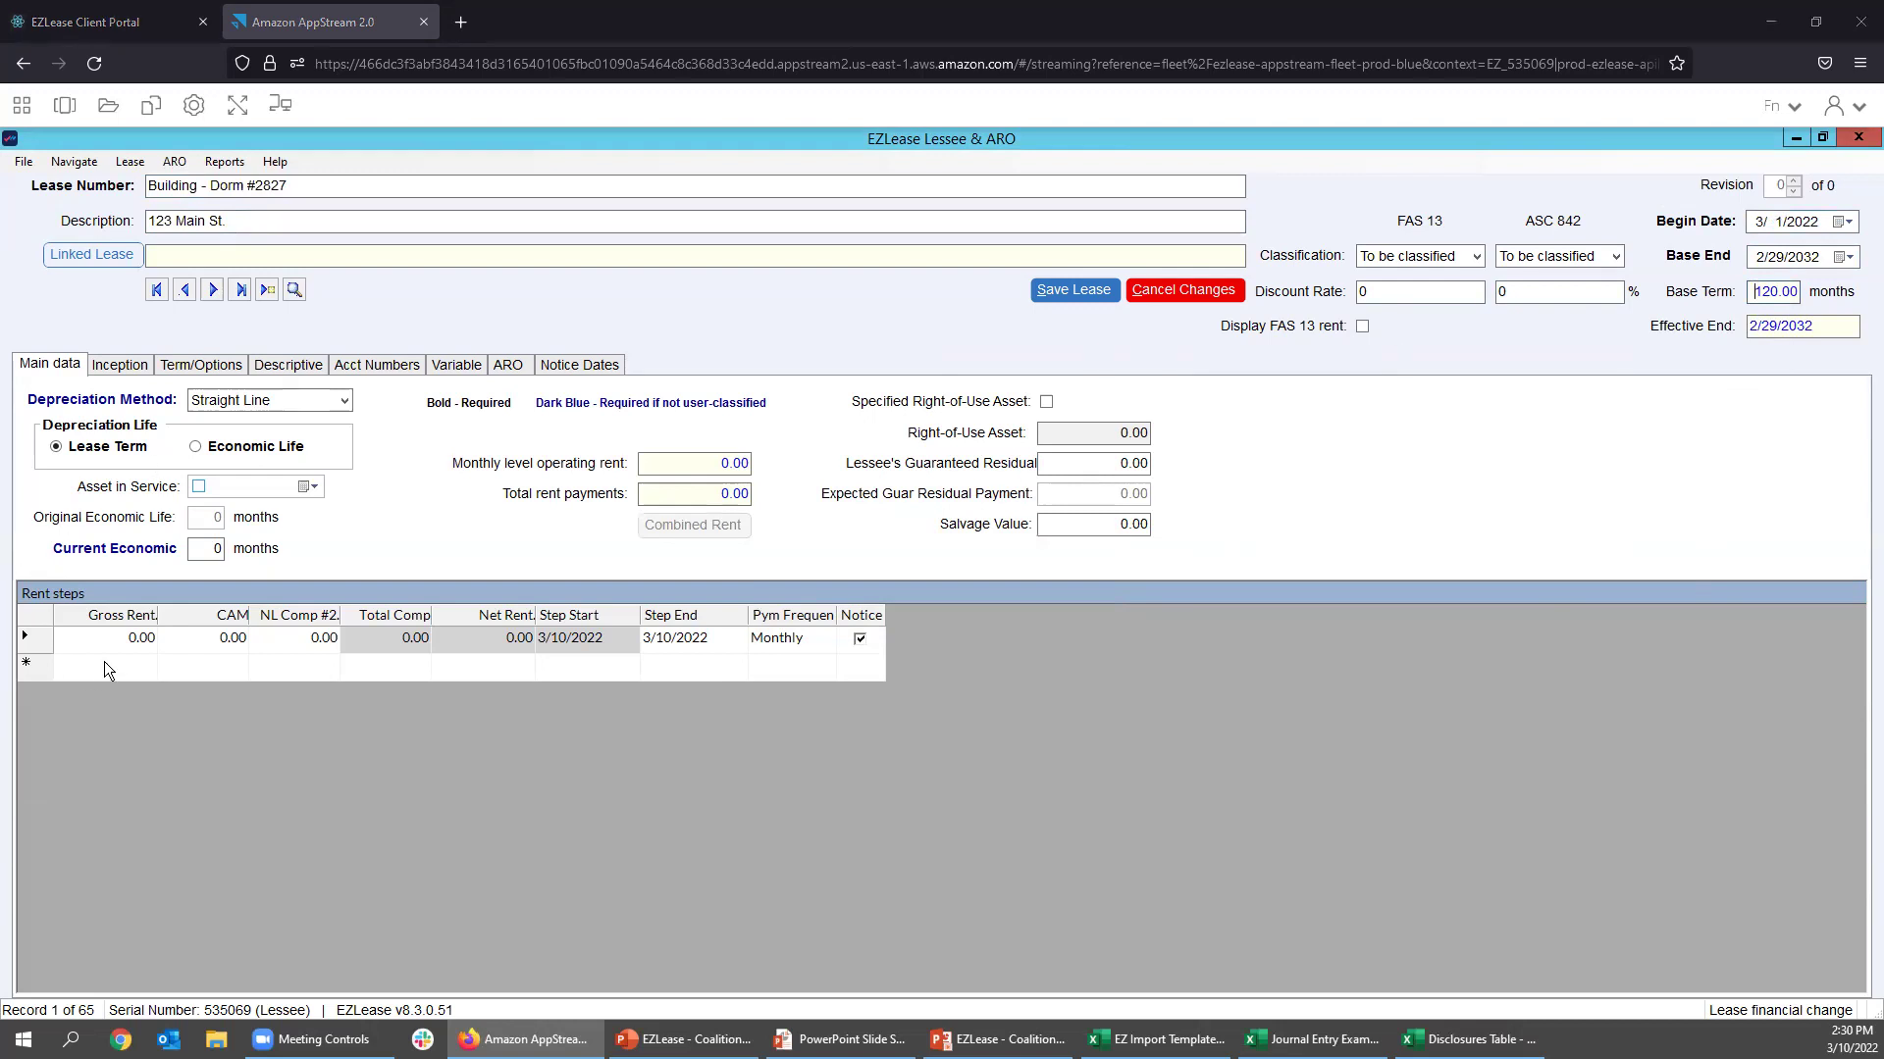
Set the gross rent of the lease's monthly rent step to 200,000.
{"action": "left_click", "coordinate": [130, 639]}
{"action": "type", "text": "2000"}
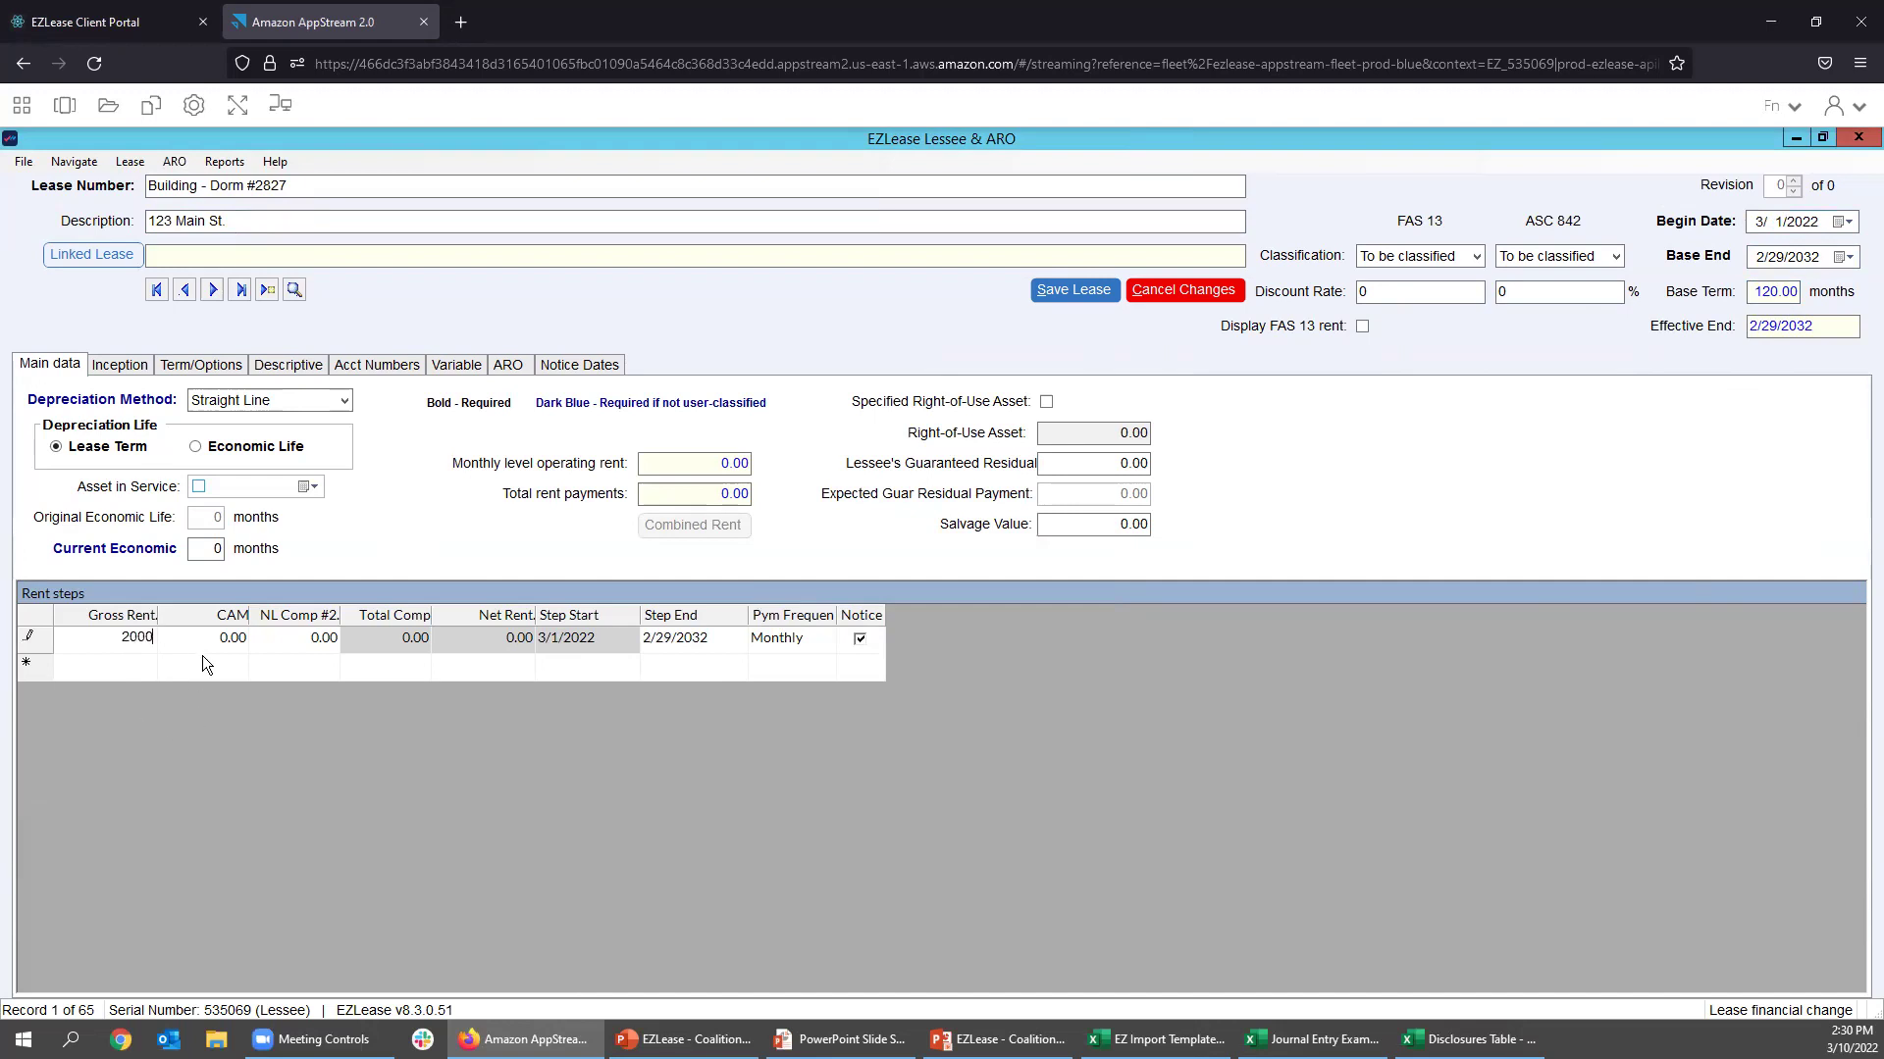
{"action": "type", "text": "0"}
{"action": "left_click", "coordinate": [202, 642]}
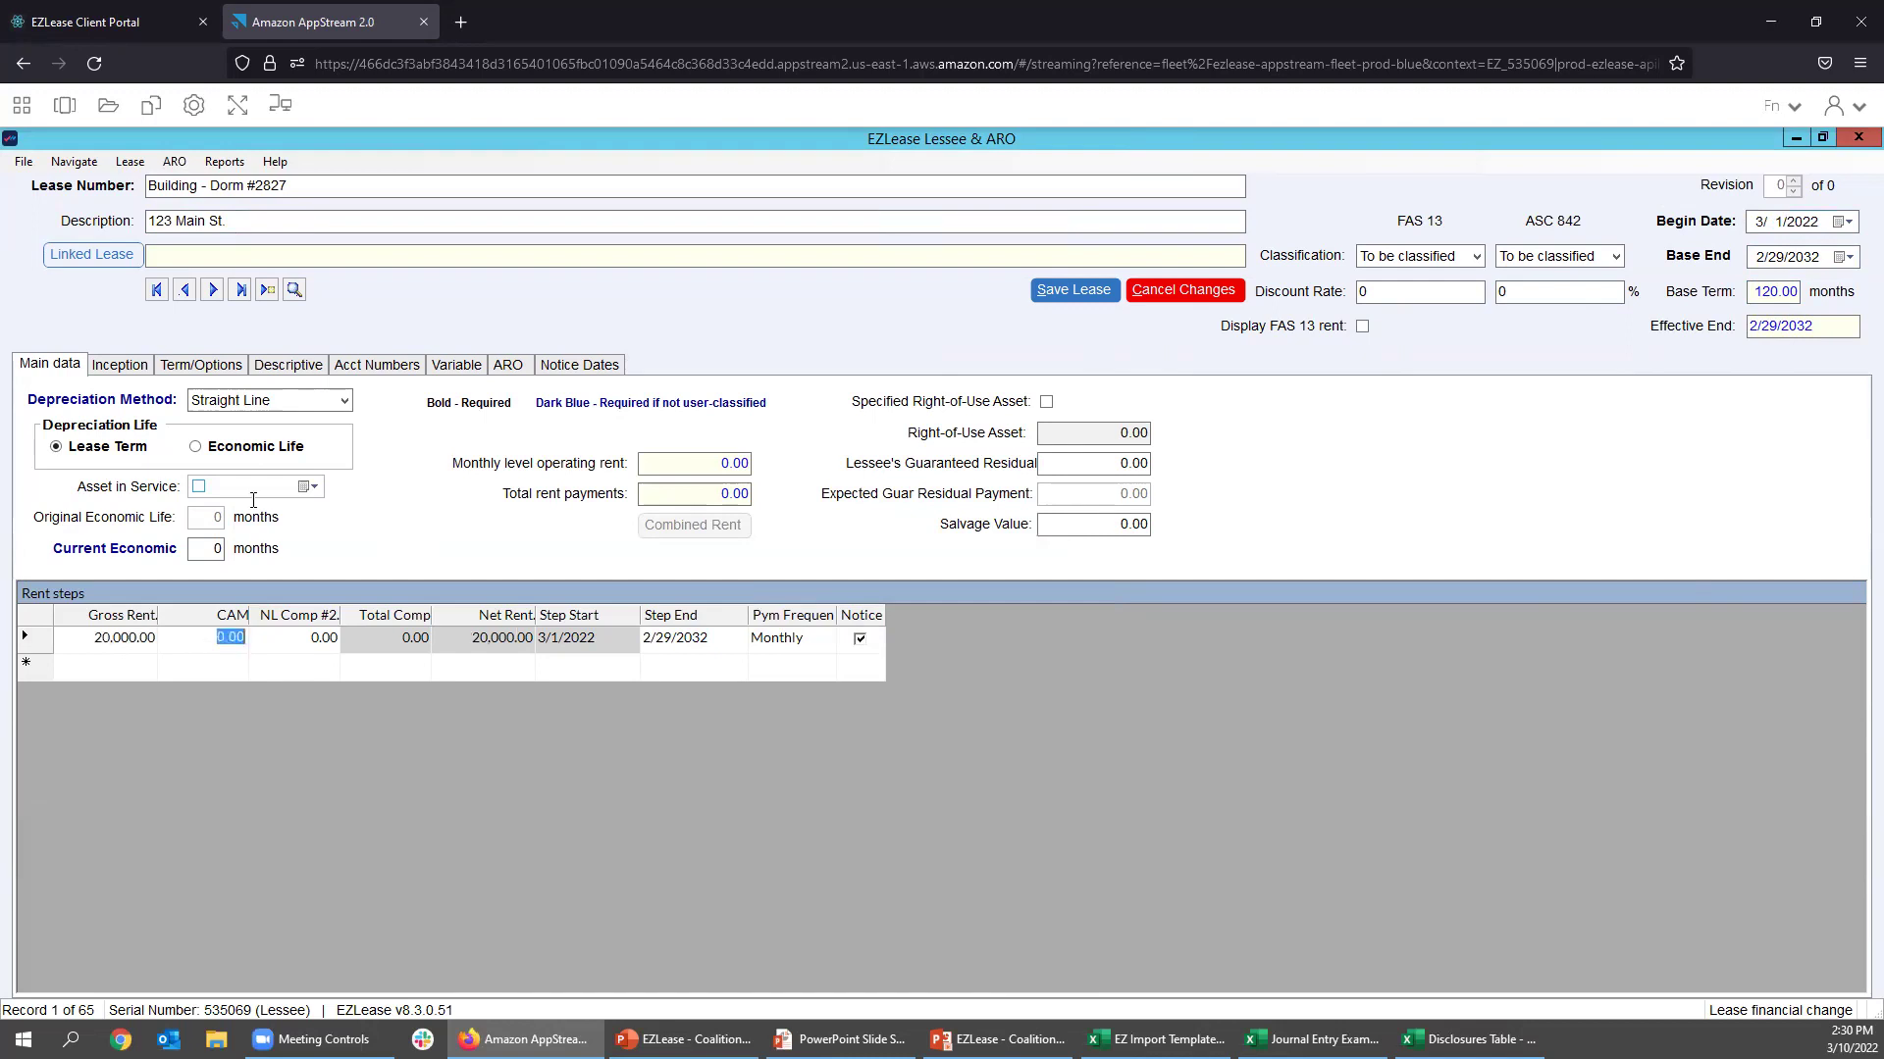
{"action": "left_click", "coordinate": [120, 640]}
{"action": "type", "text": "200,000"}
{"action": "left_click", "coordinate": [236, 643]}
{"action": "left_click", "coordinate": [21, 105]}
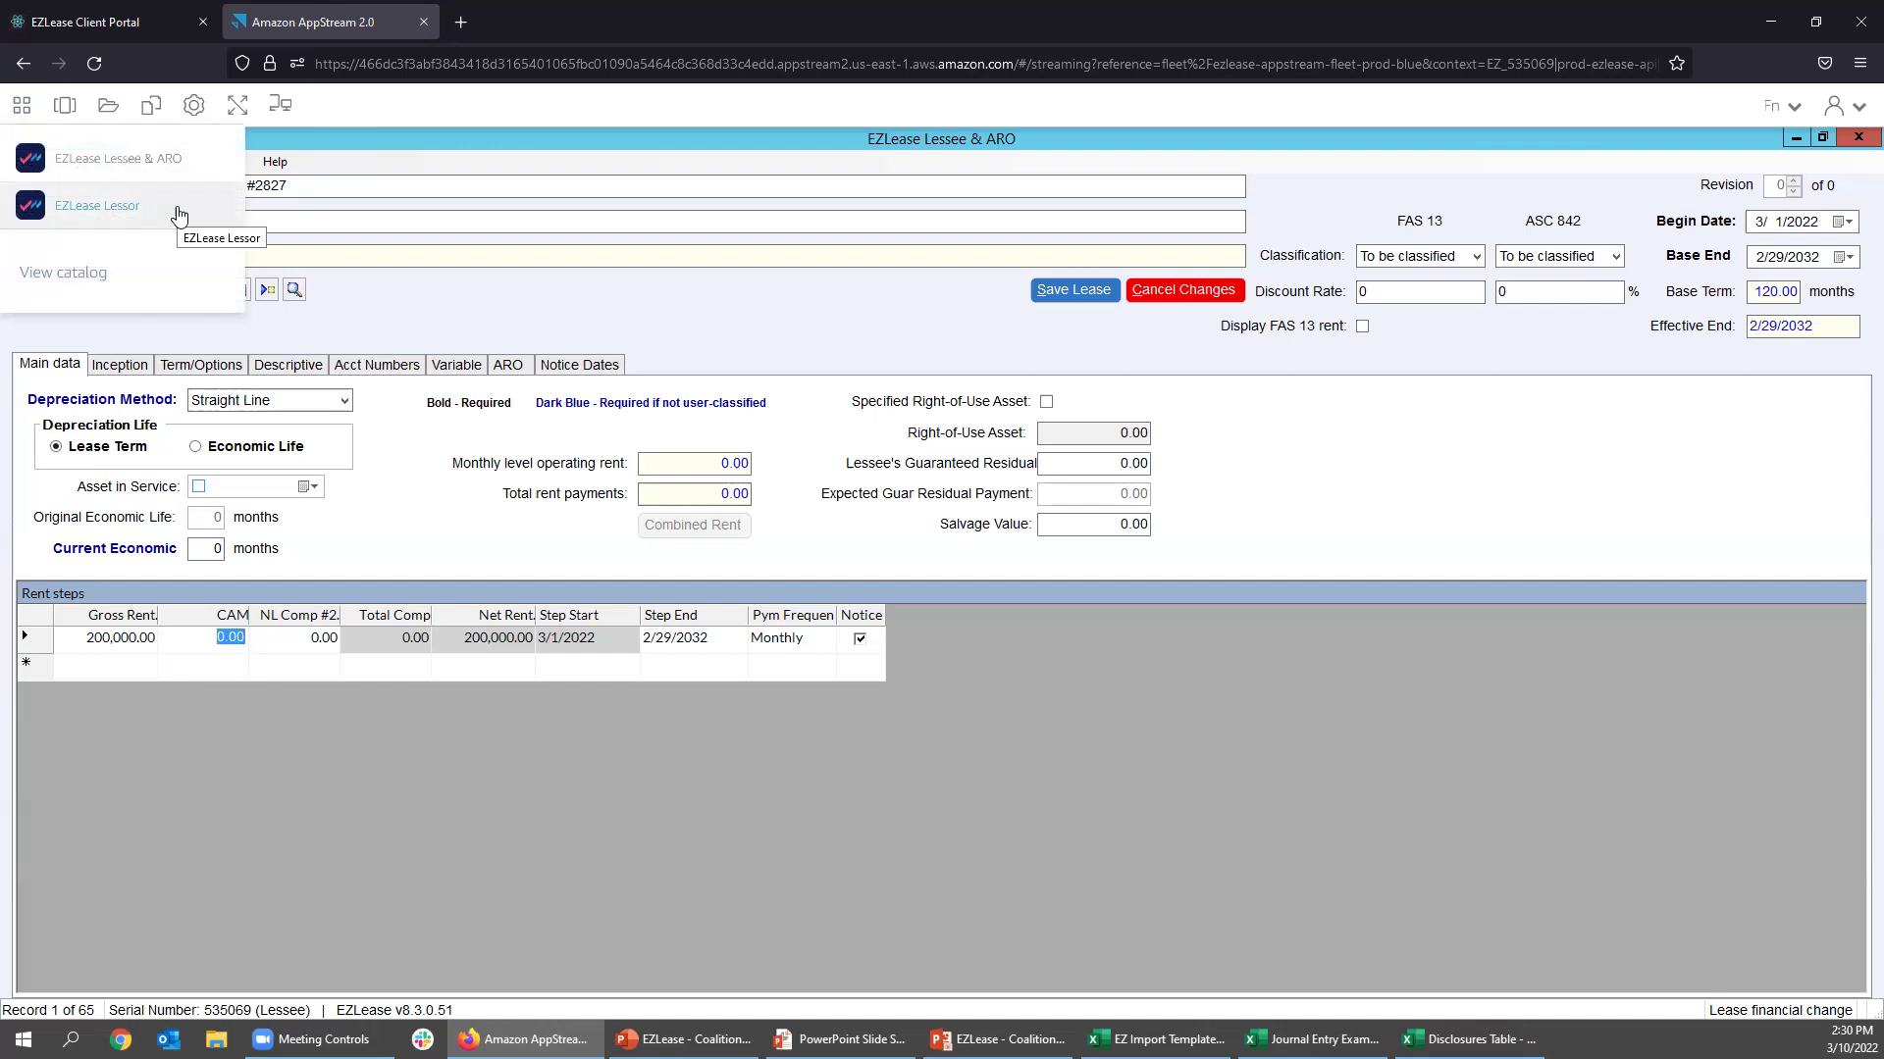
{"action": "left_click", "coordinate": [715, 282]}
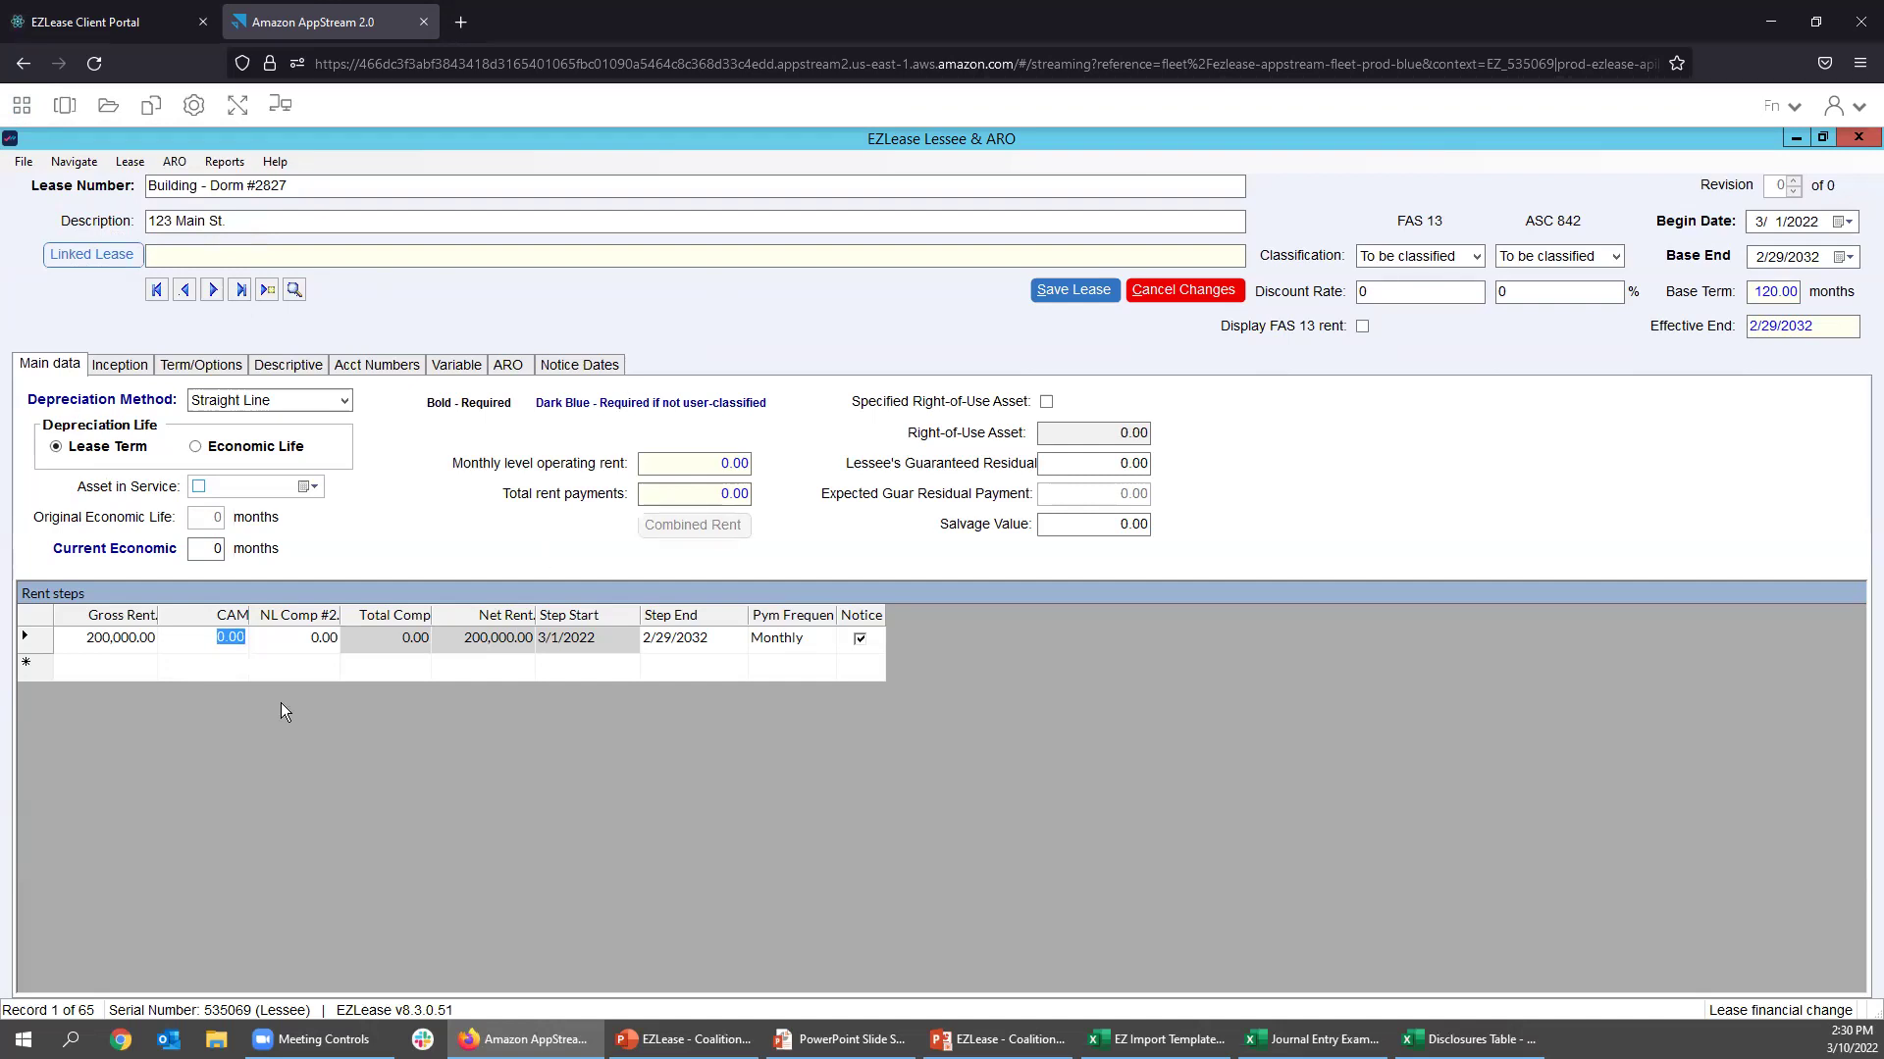
Read the help topic on the right-of-use asset, enlarging its window to show the full text, and close it.
{"action": "left_click", "coordinate": [212, 549]}
{"action": "left_click", "coordinate": [1096, 432]}
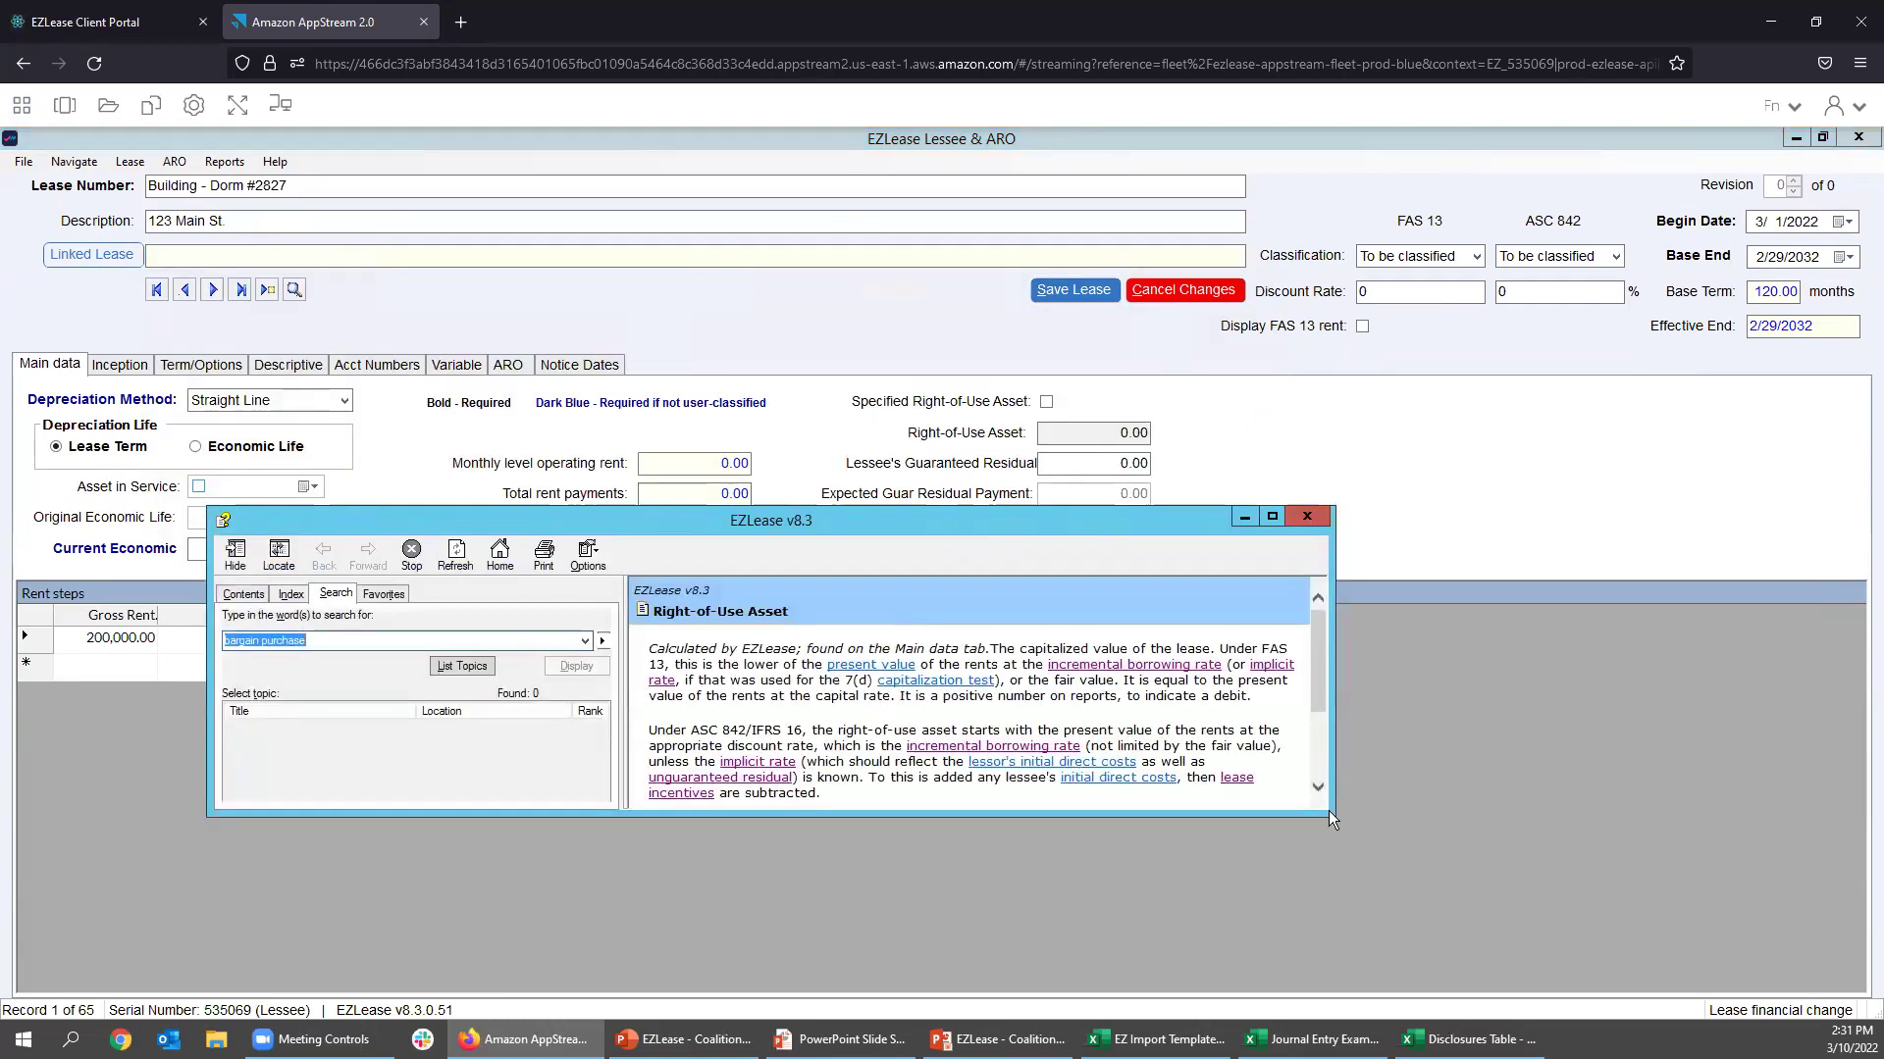
{"action": "left_click_drag", "start_coordinate": [1331, 815], "coordinate": [1337, 1009]}
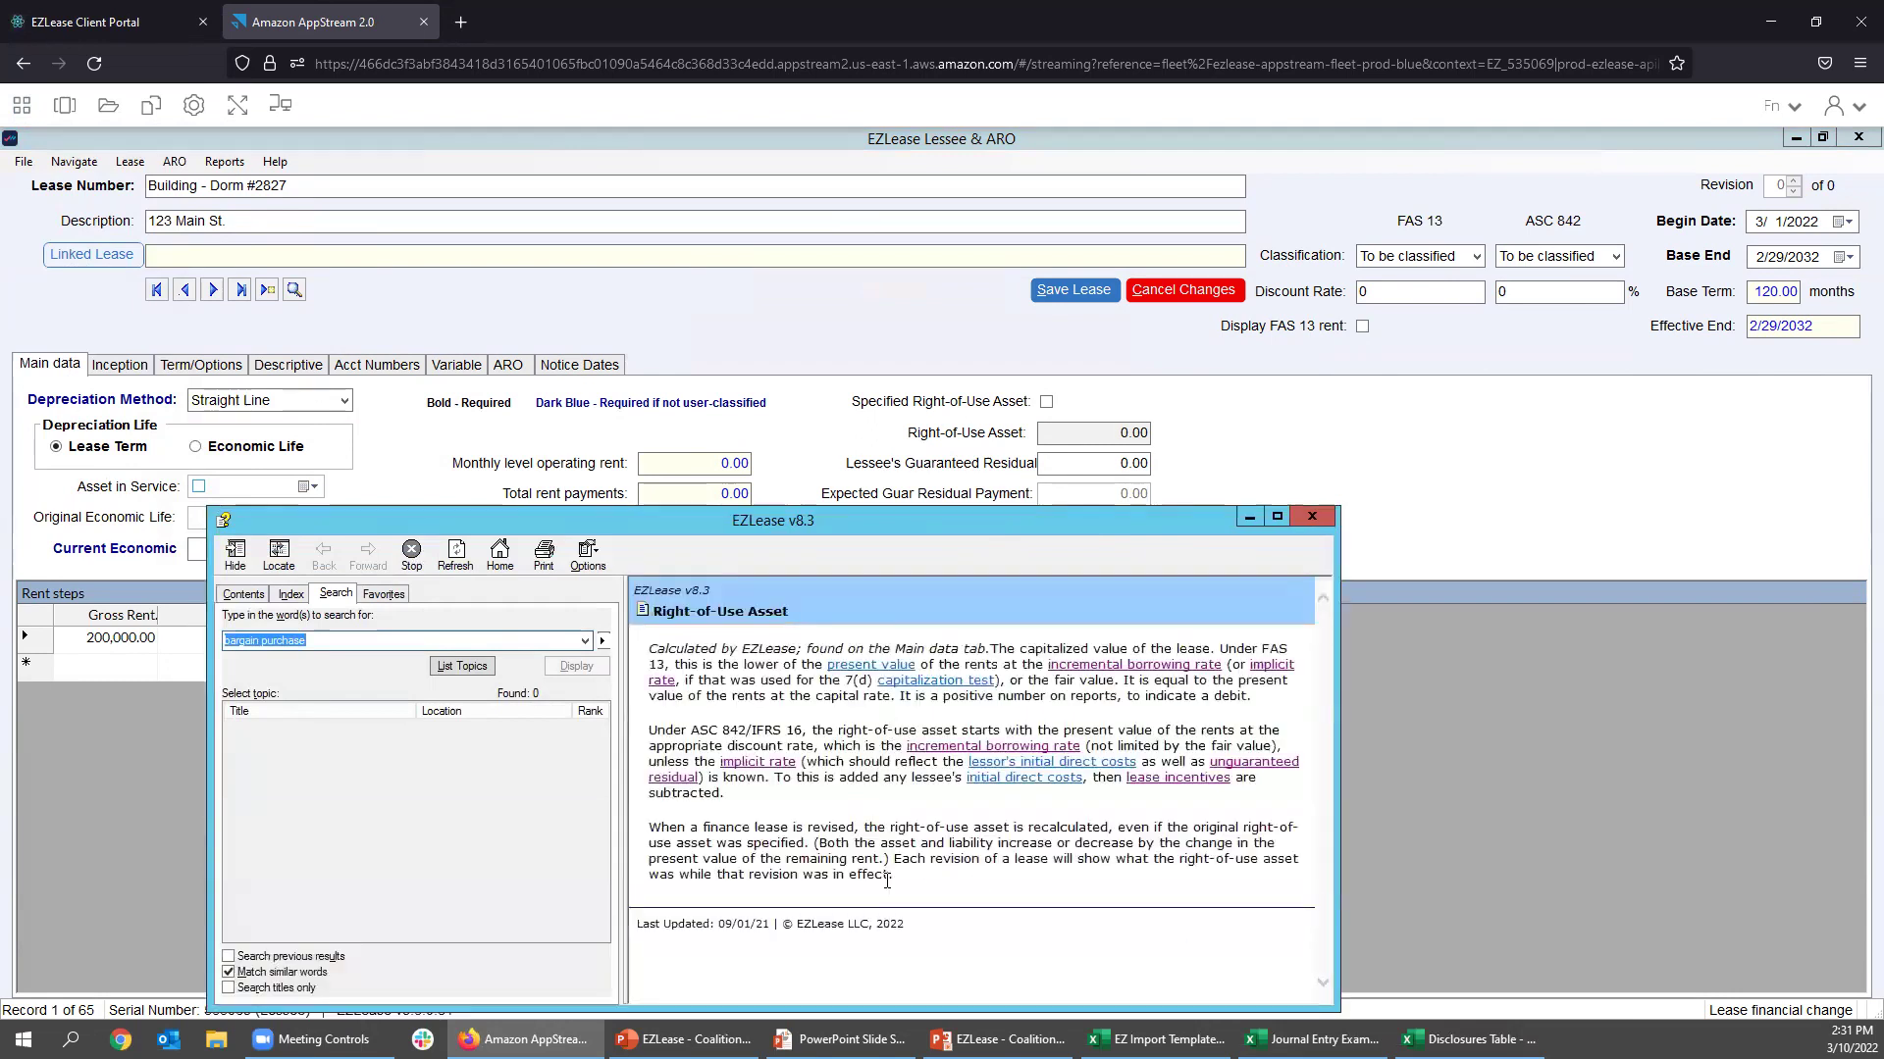
{"action": "left_click", "coordinate": [1330, 518]}
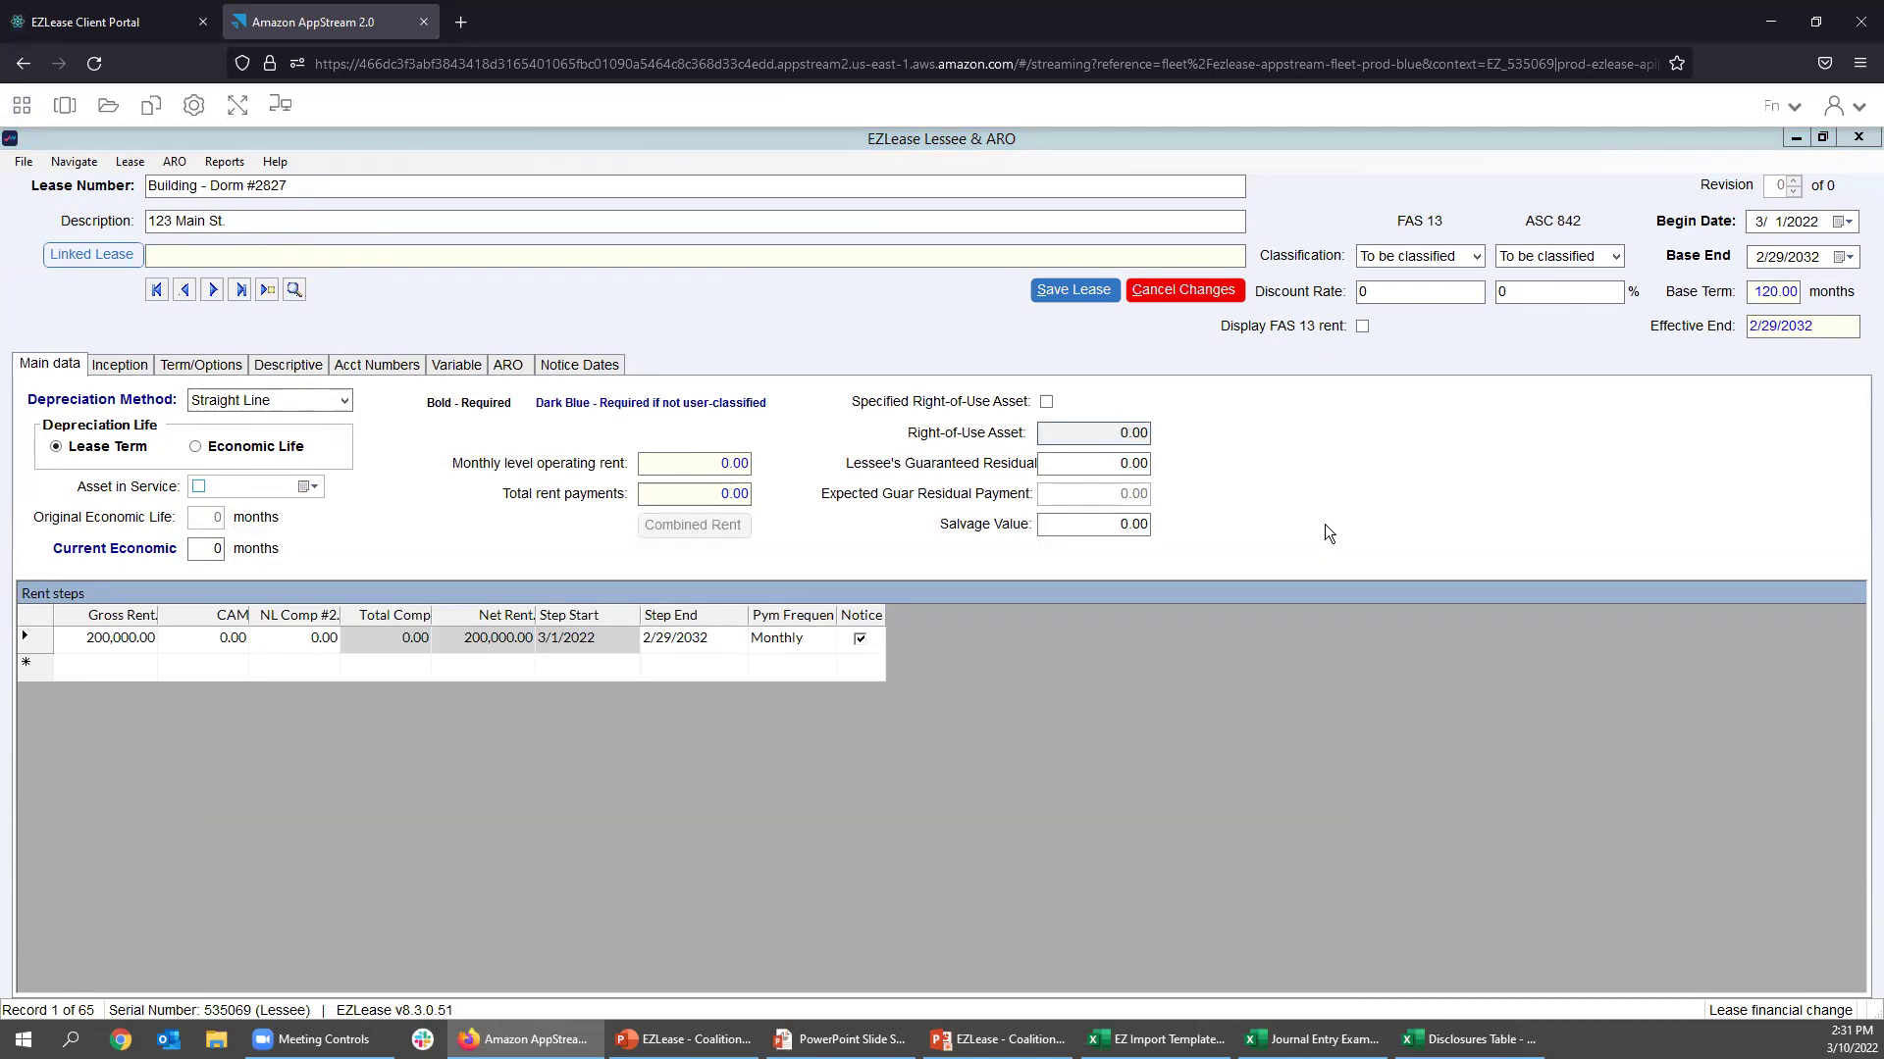
Set the current economic life to 360 months and the incremental borrowing rate to 4.5%.
{"action": "left_click", "coordinate": [200, 556]}
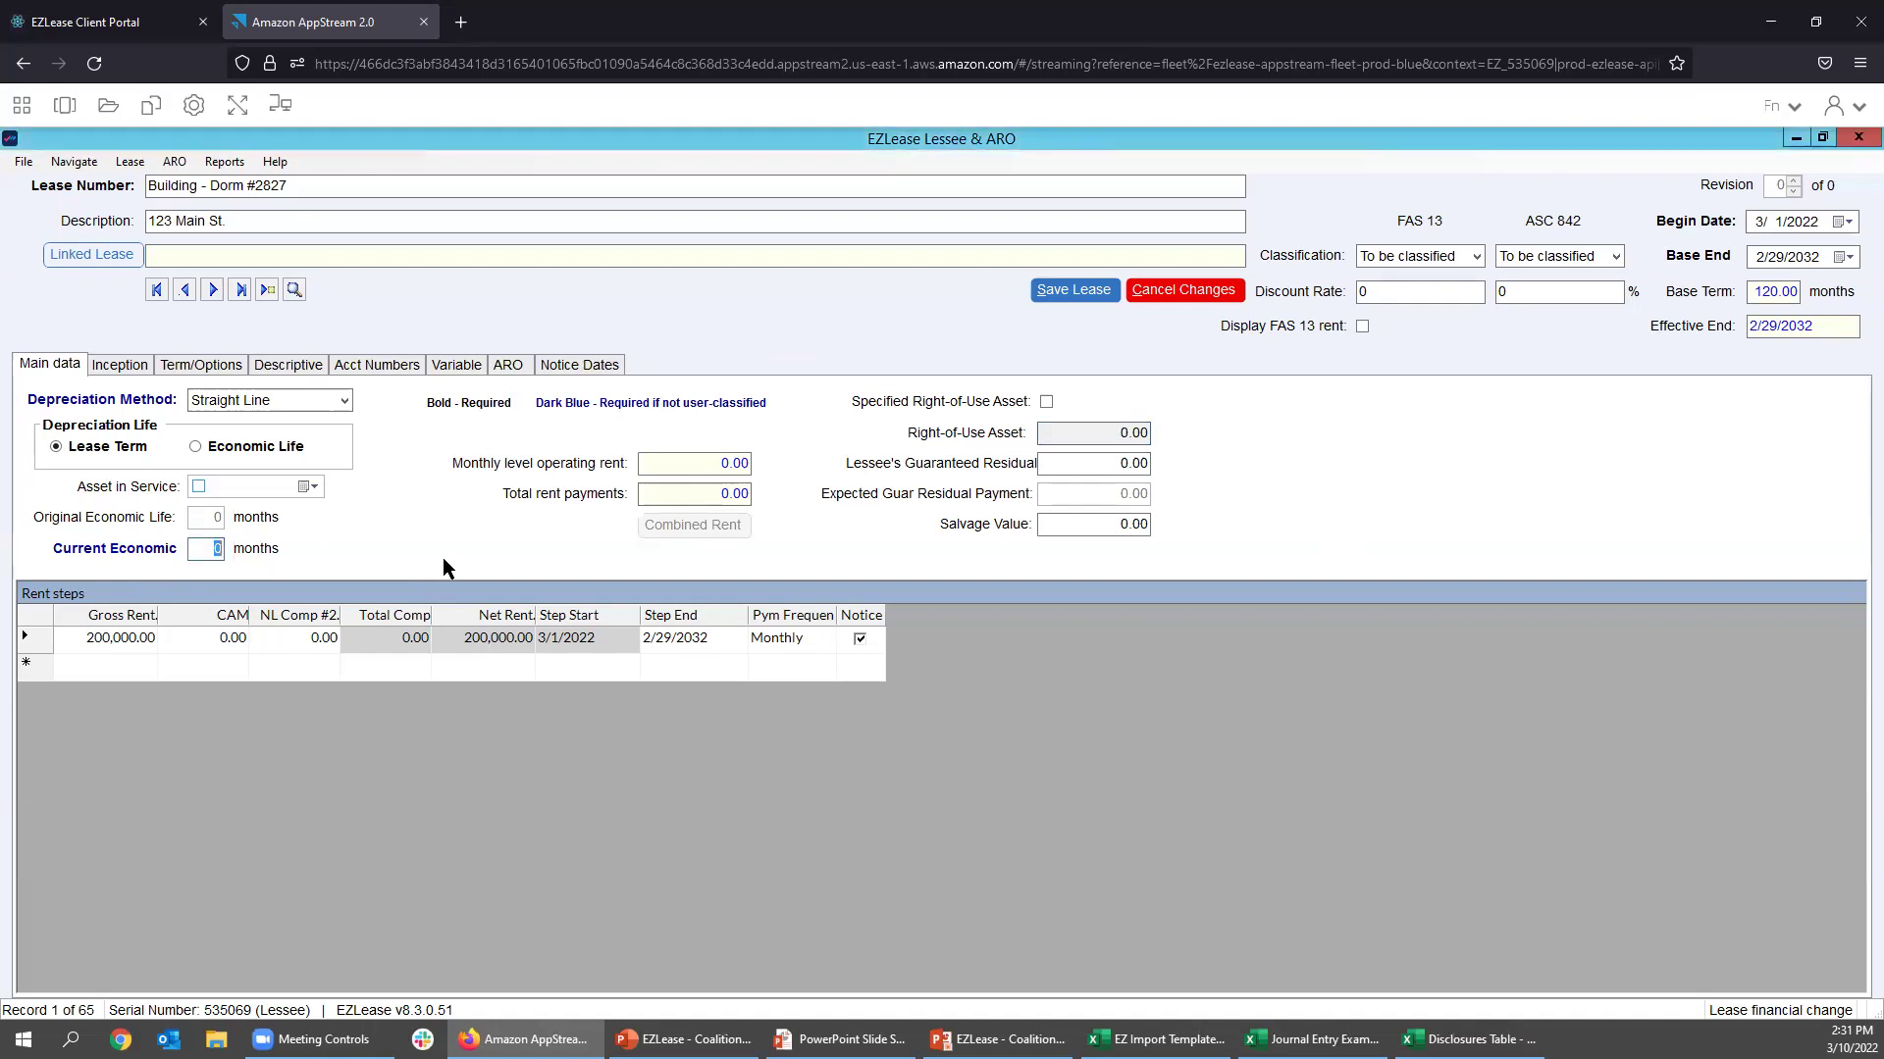
{"action": "type", "text": "360"}
{"action": "left_click", "coordinate": [118, 369]}
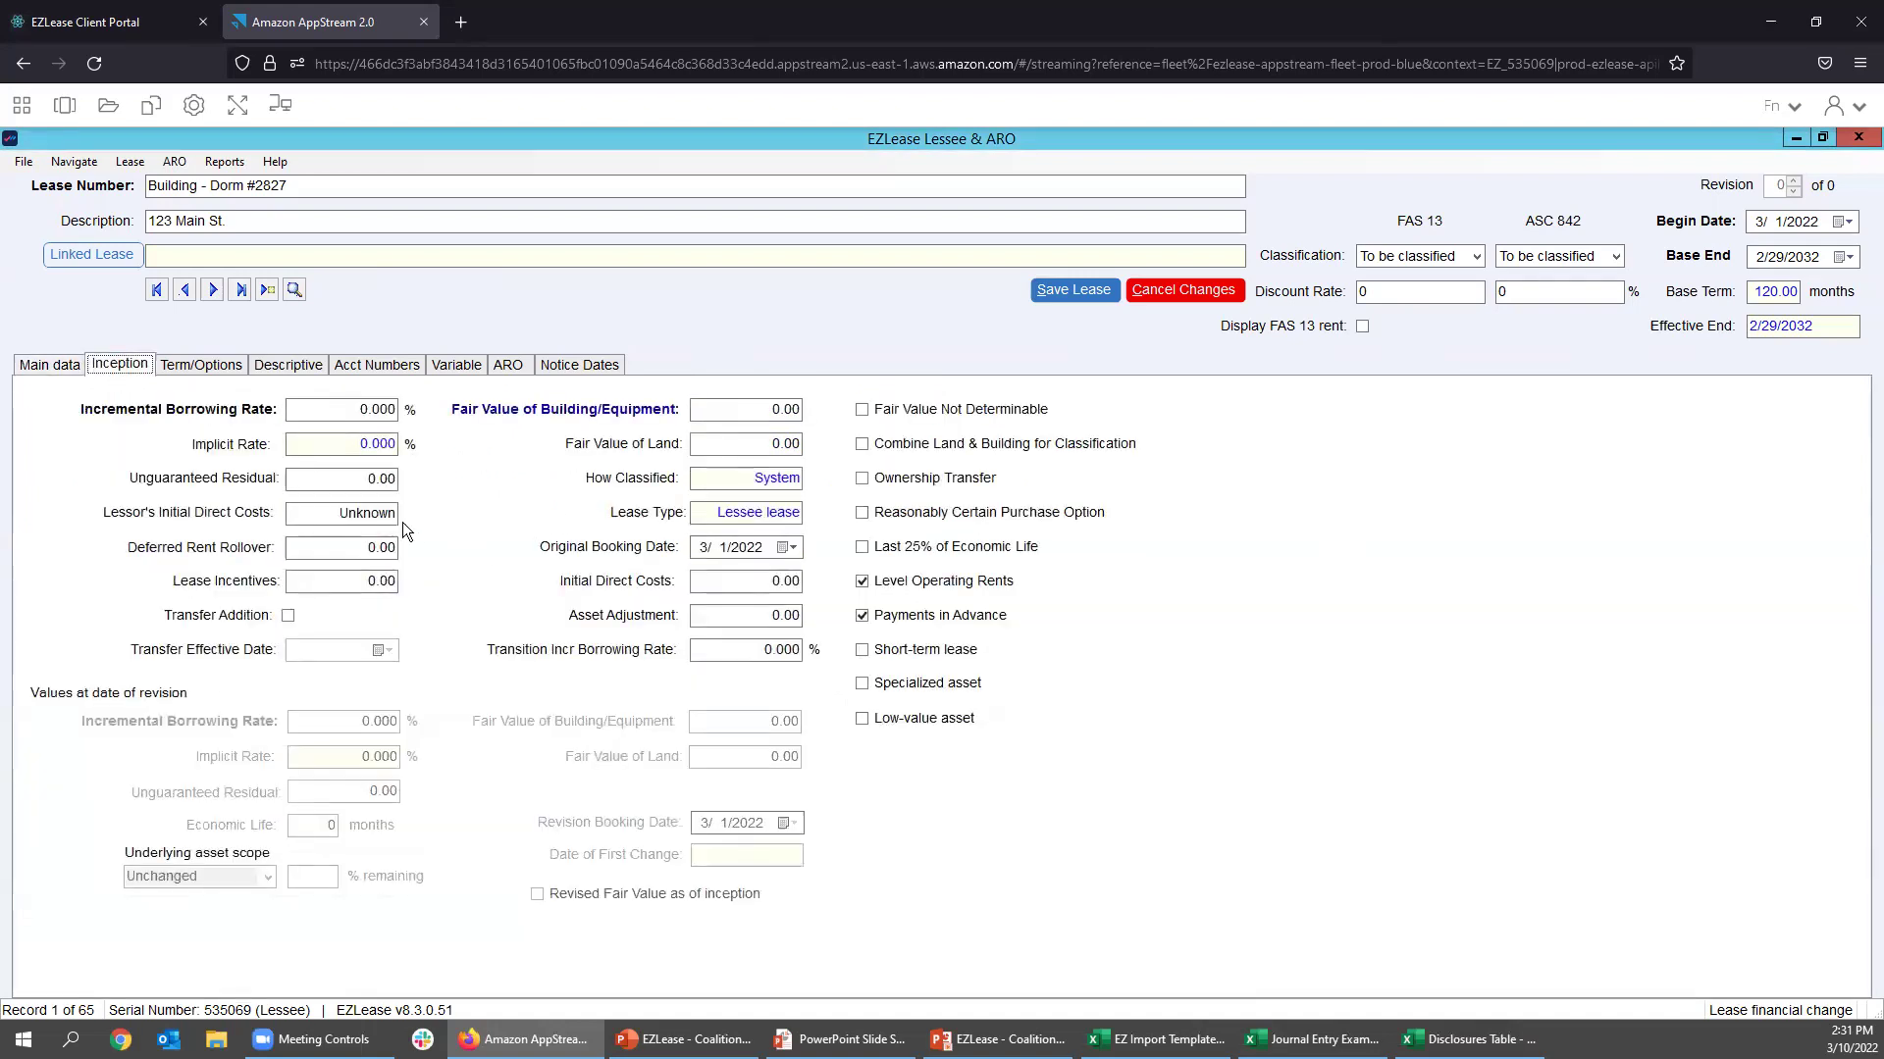
{"action": "left_click", "coordinate": [370, 479]}
{"action": "left_click_drag", "start_coordinate": [326, 416], "coordinate": [429, 422]}
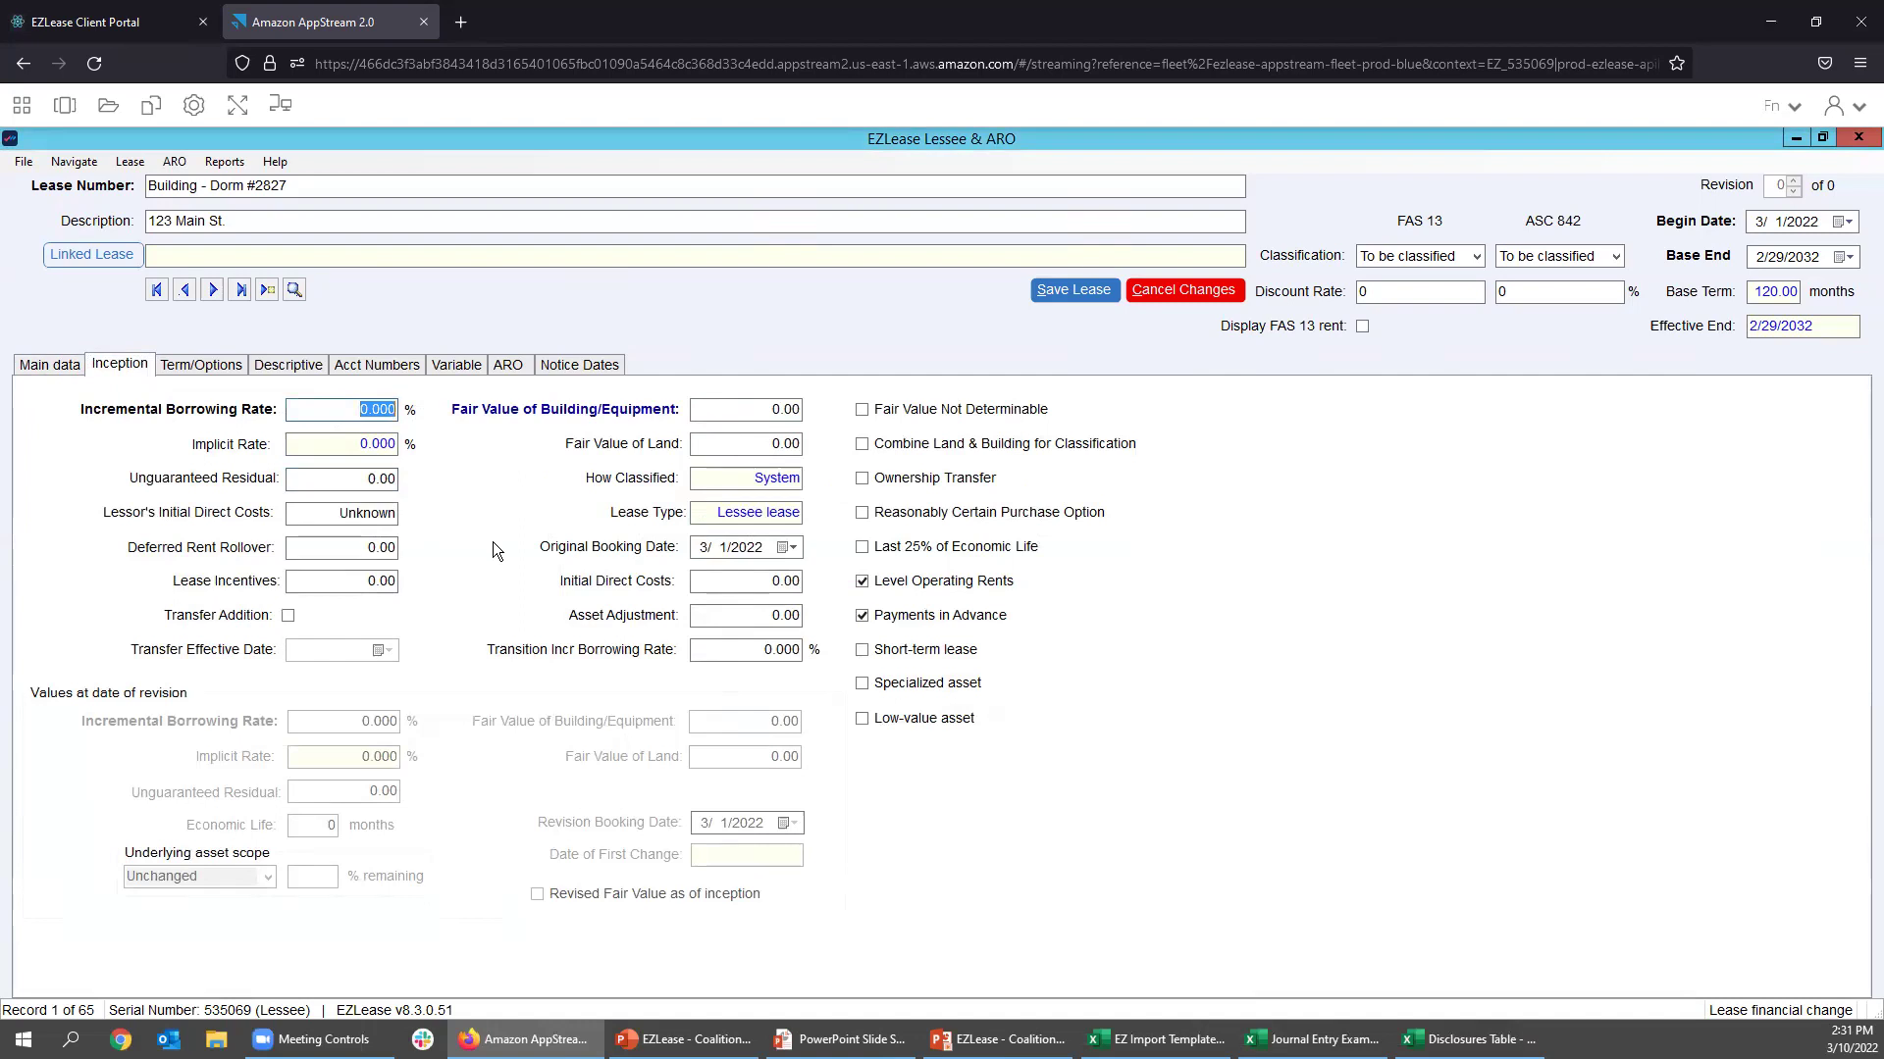
{"action": "type", "text": "4.5"}
Mark the building's fair value as not determinable and save the lease.
{"action": "left_click", "coordinate": [759, 407]}
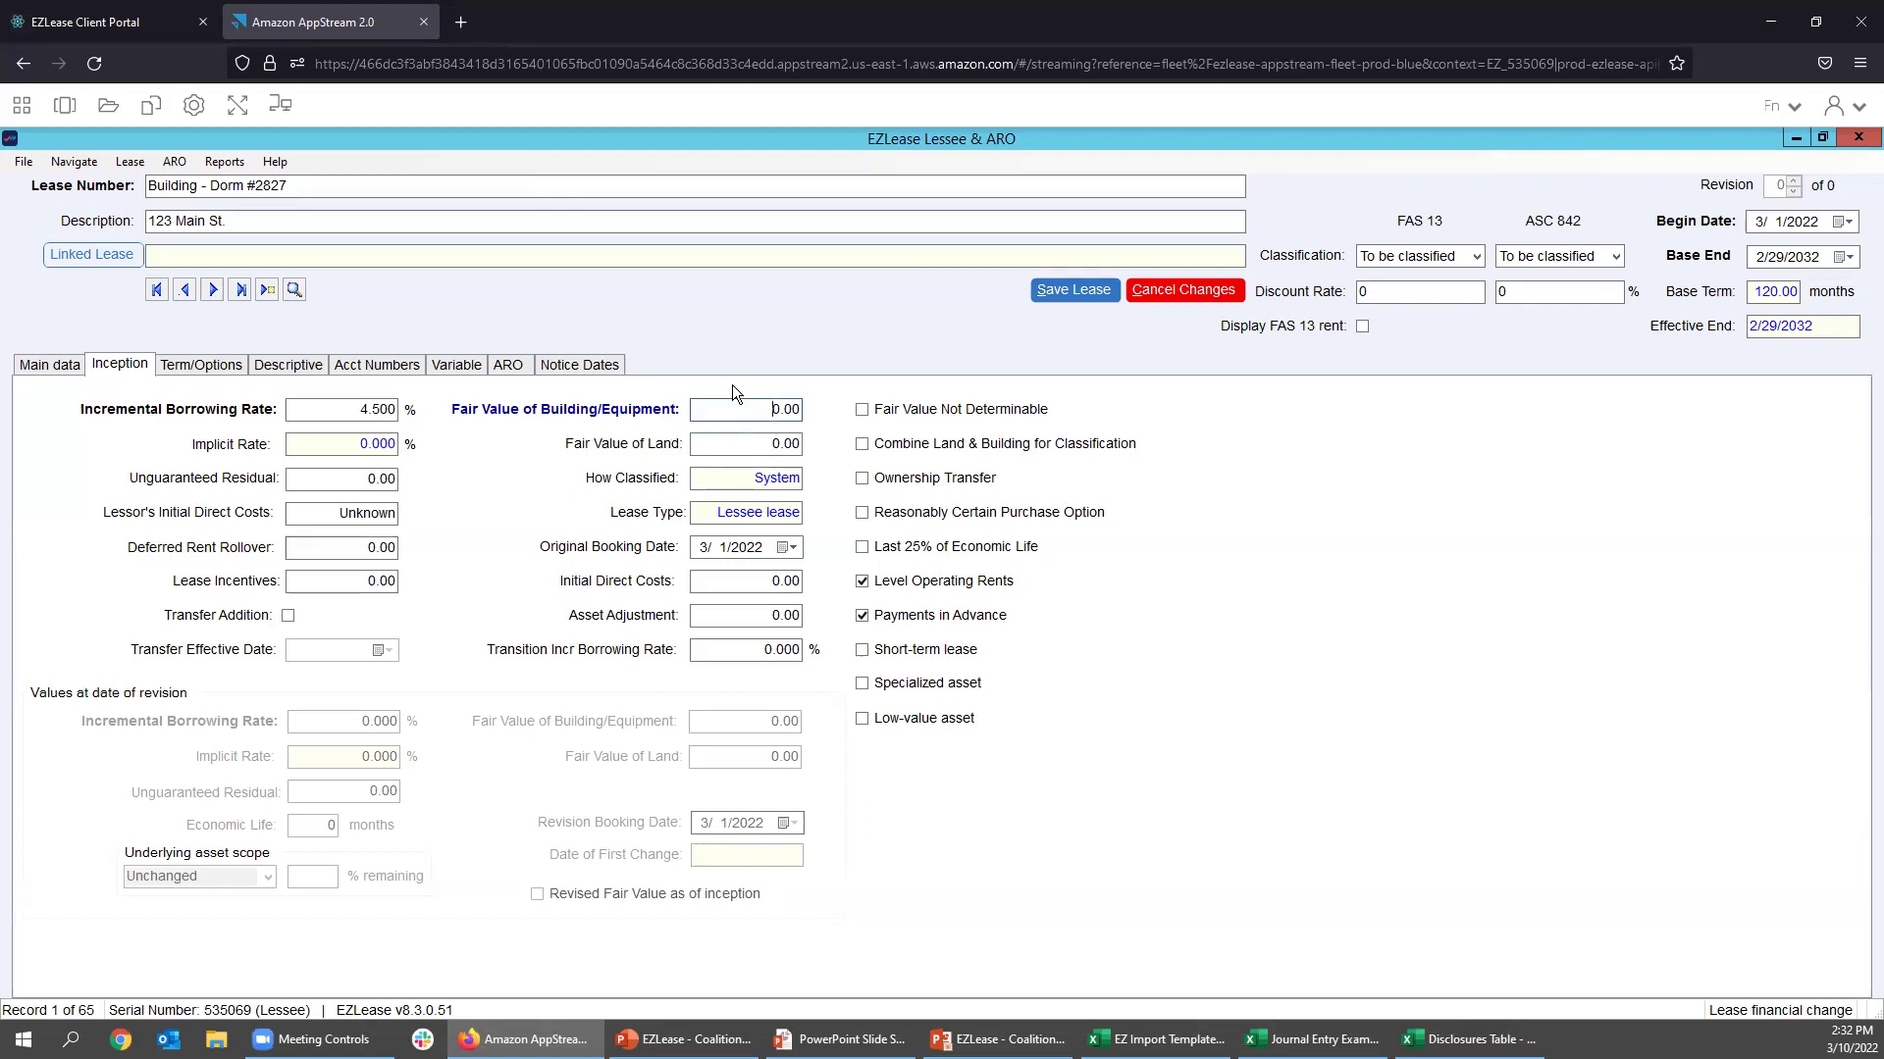
{"action": "left_click", "coordinate": [861, 410]}
{"action": "left_click", "coordinate": [49, 364]}
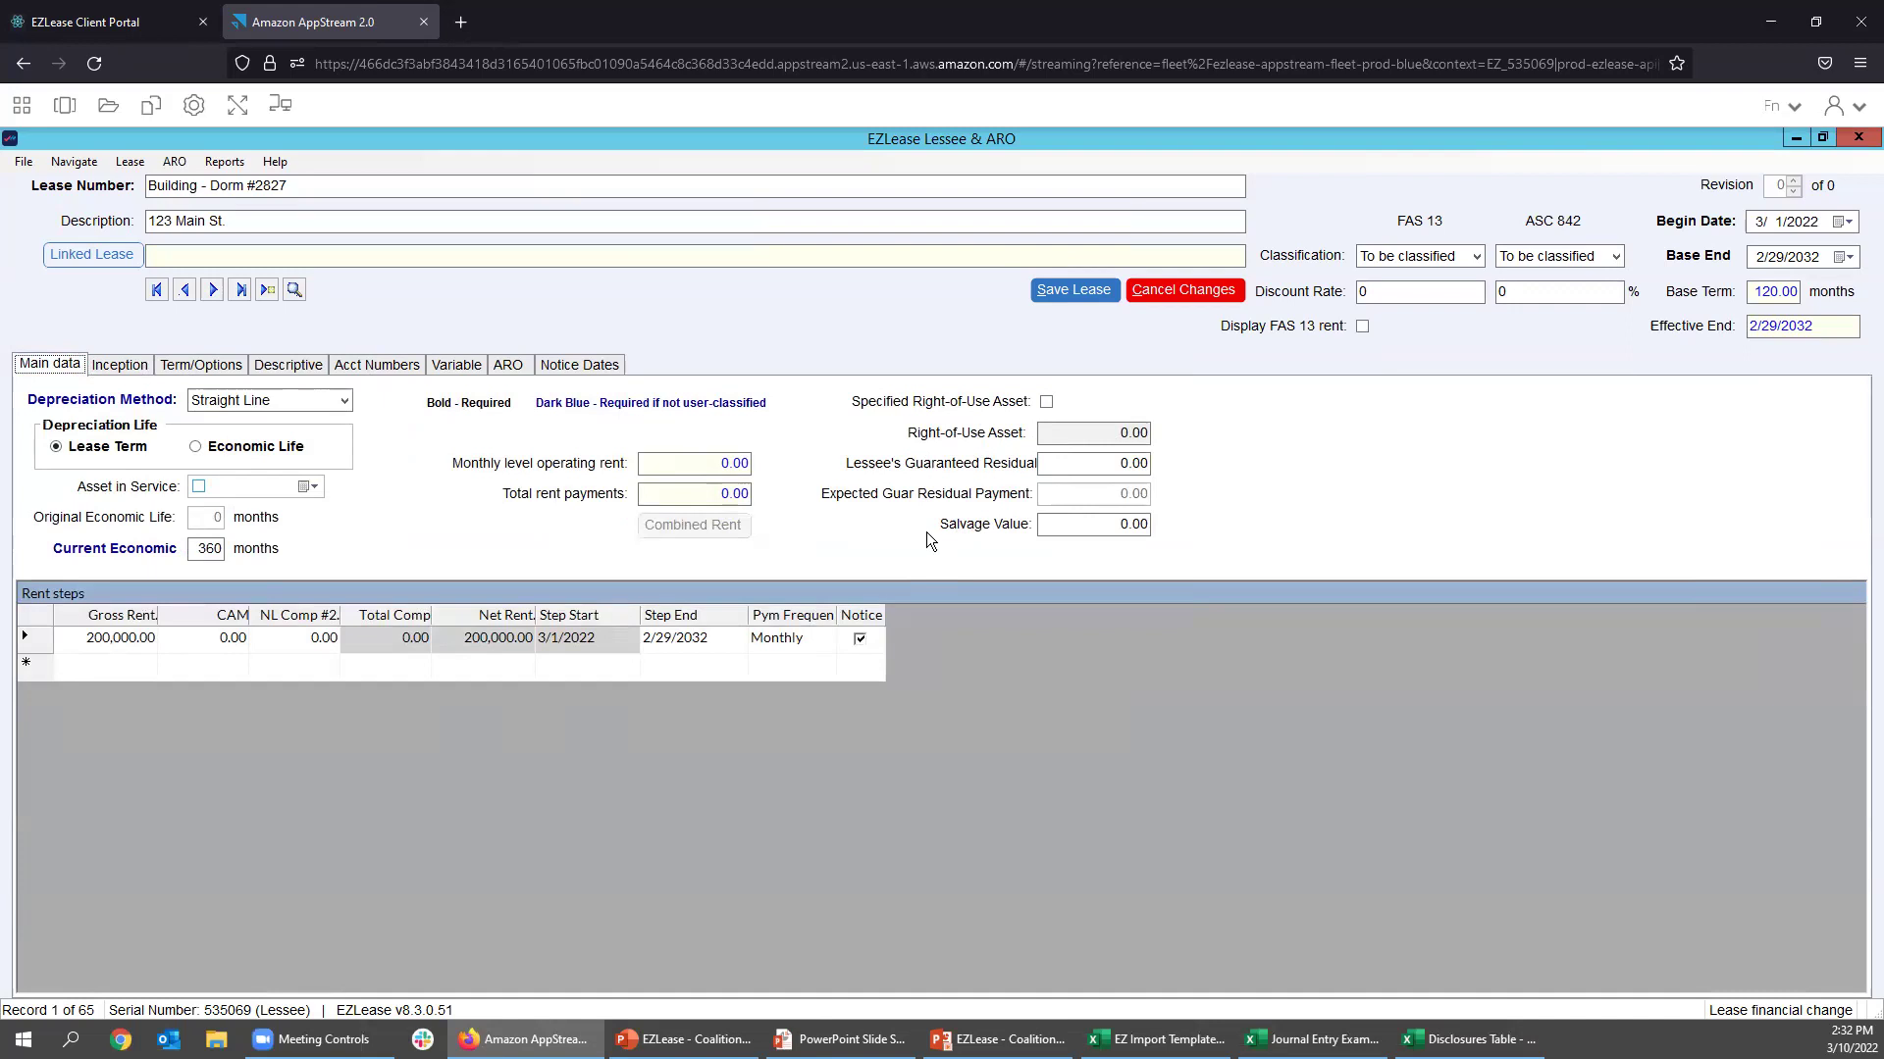
{"action": "left_click", "coordinate": [1091, 287]}
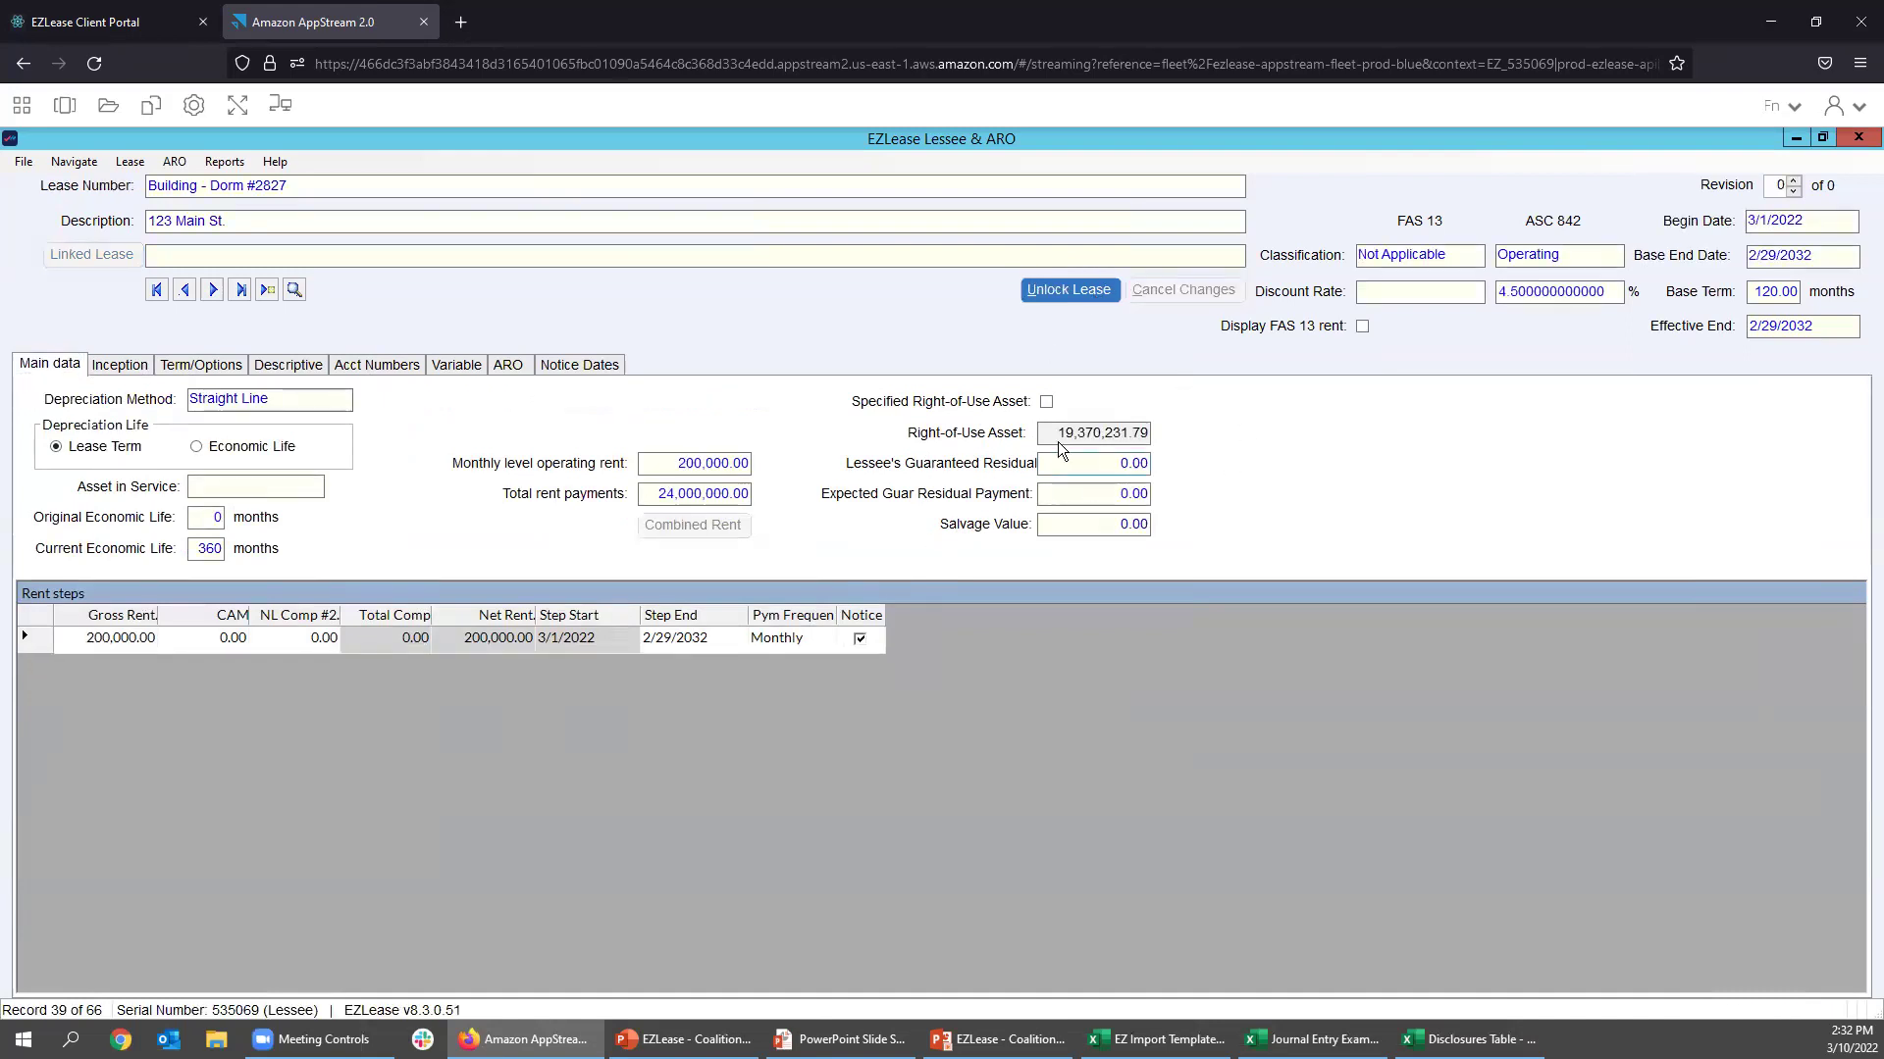
Check the calculated right-of-use asset and look over the available lease reports.
{"action": "left_click_drag", "start_coordinate": [1054, 431], "coordinate": [1084, 433]}
{"action": "left_click", "coordinate": [1112, 433]}
{"action": "left_click", "coordinate": [225, 160]}
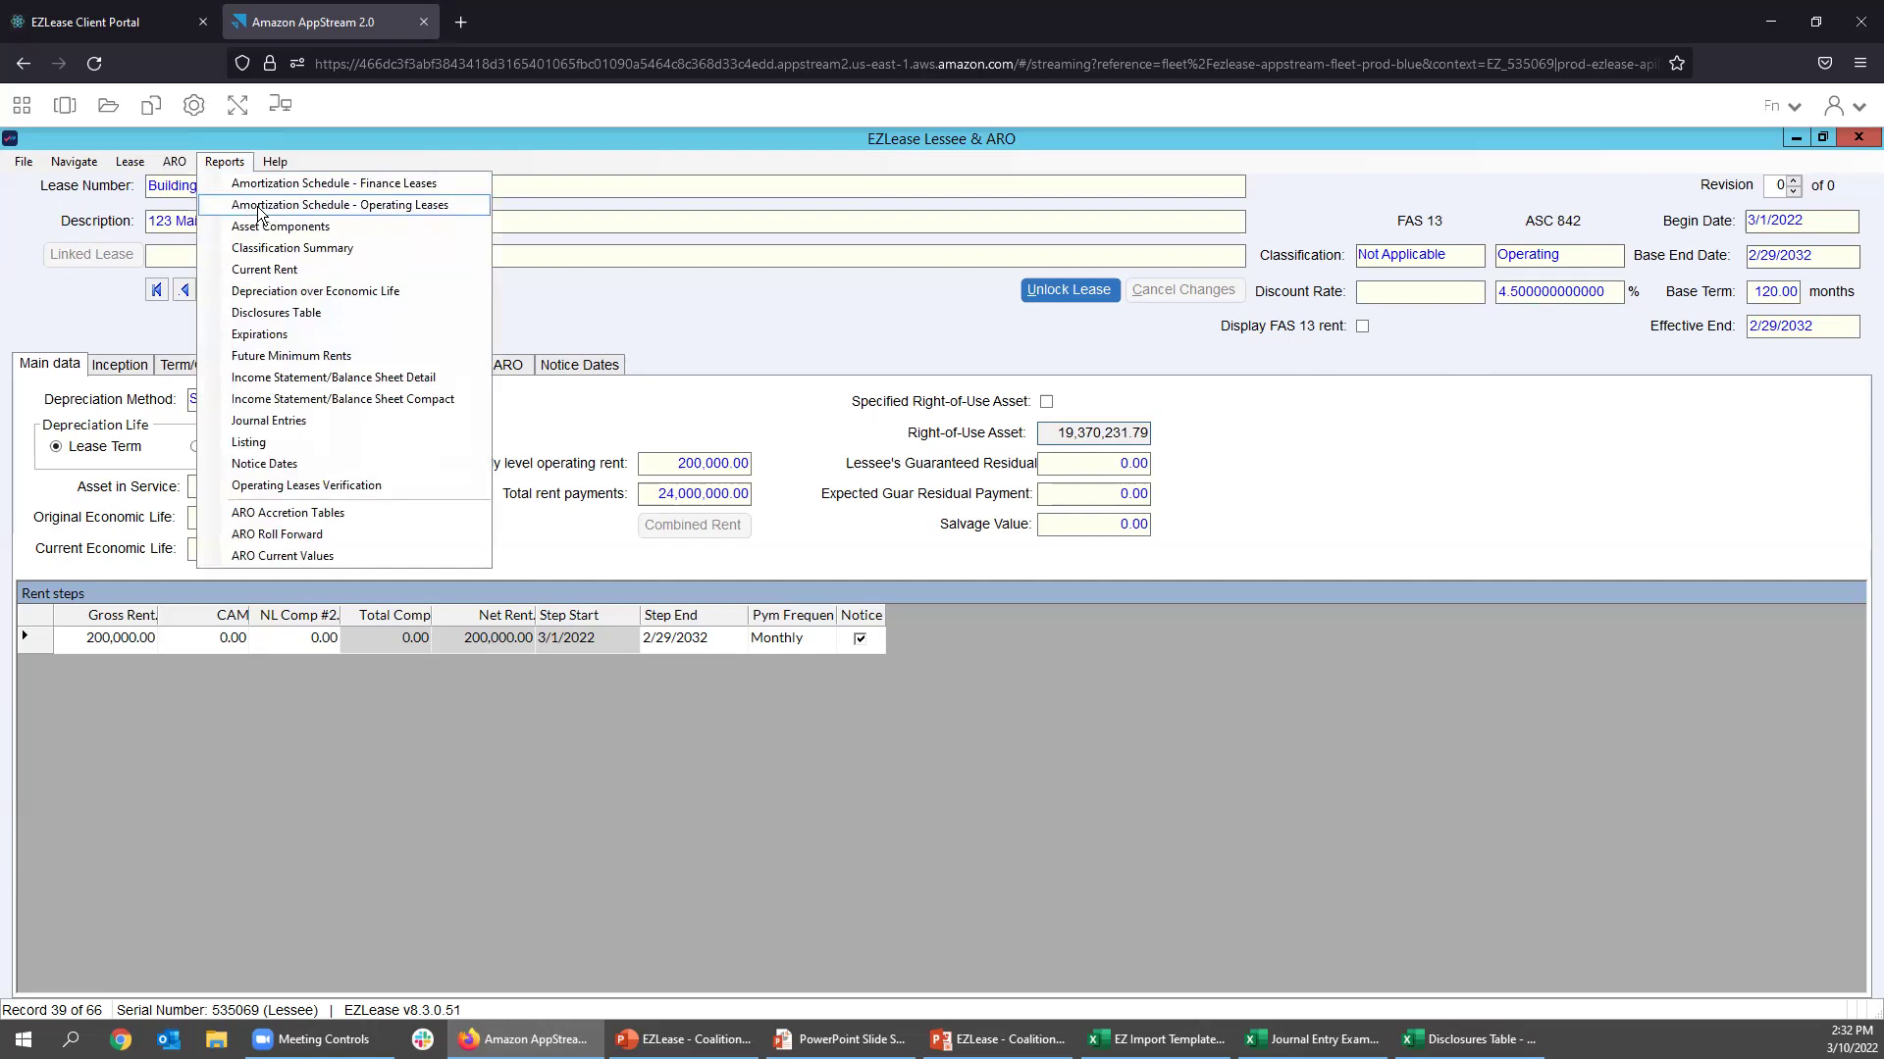
{"action": "left_click", "coordinate": [745, 335]}
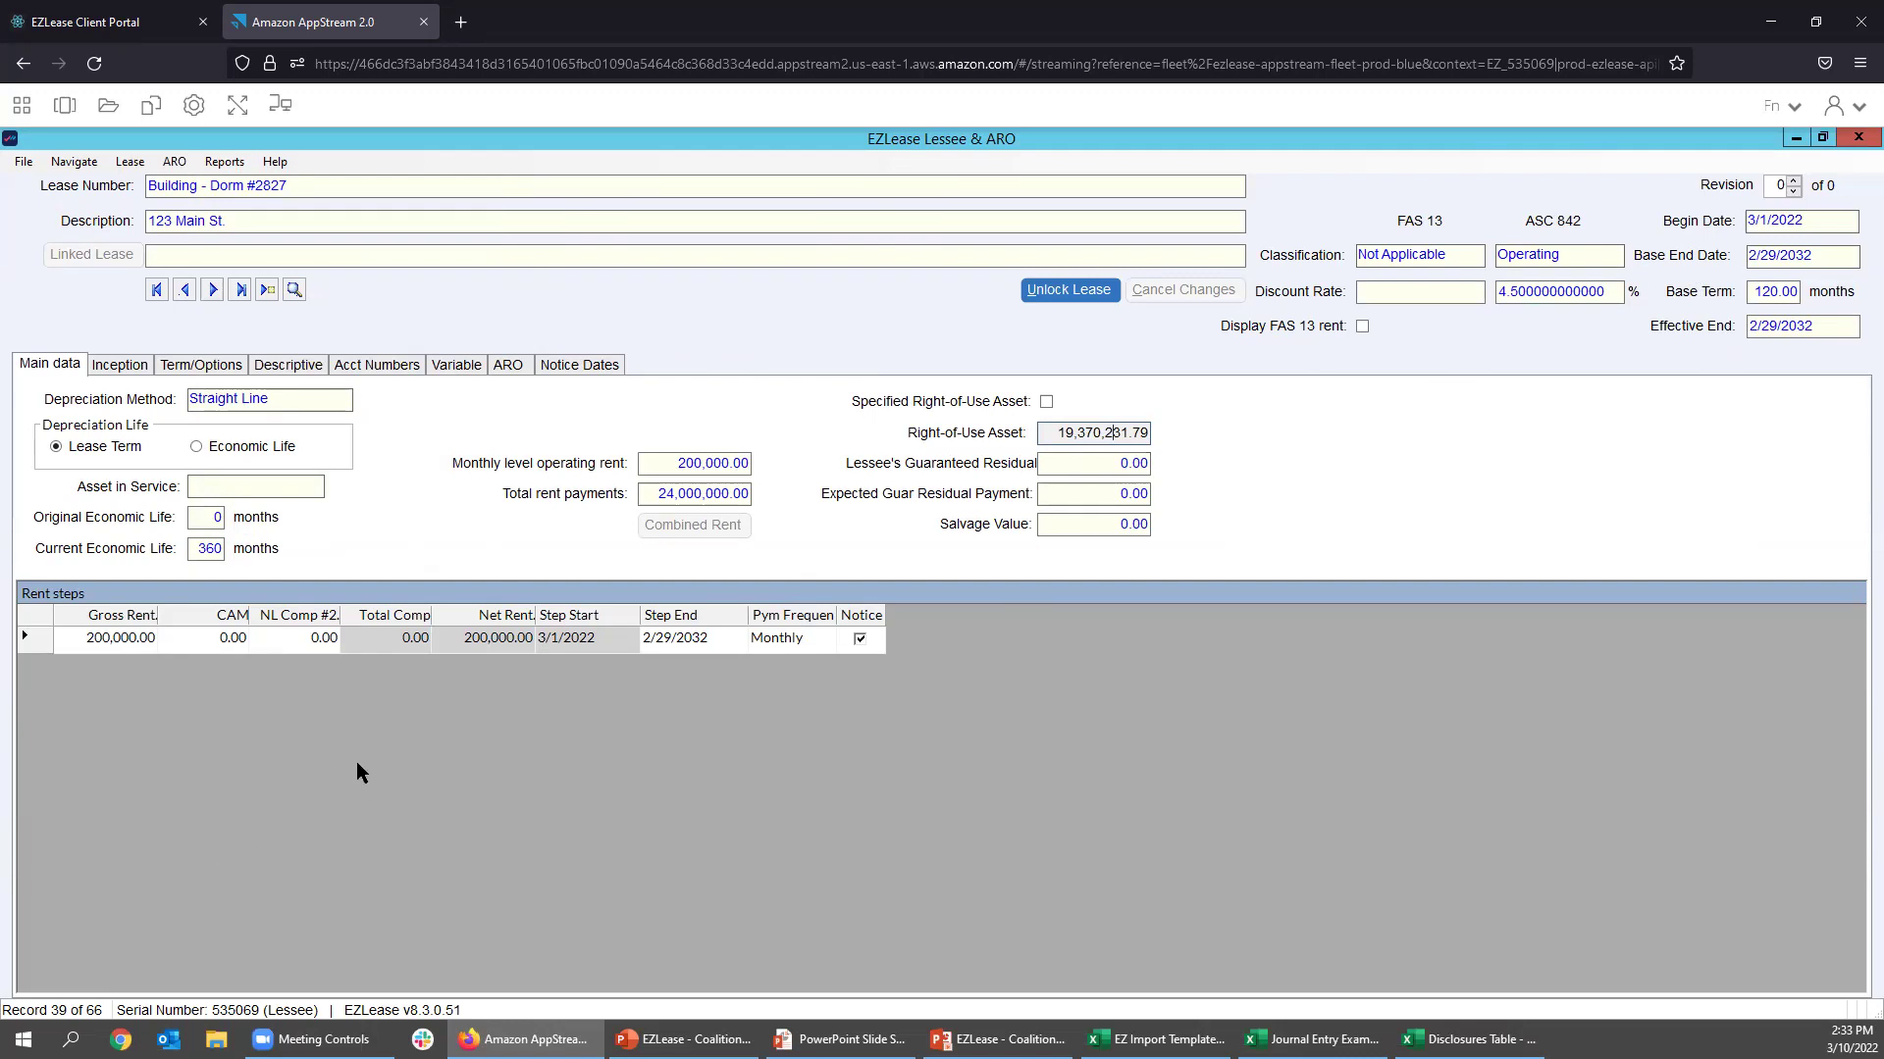
{"action": "left_click", "coordinate": [226, 163]}
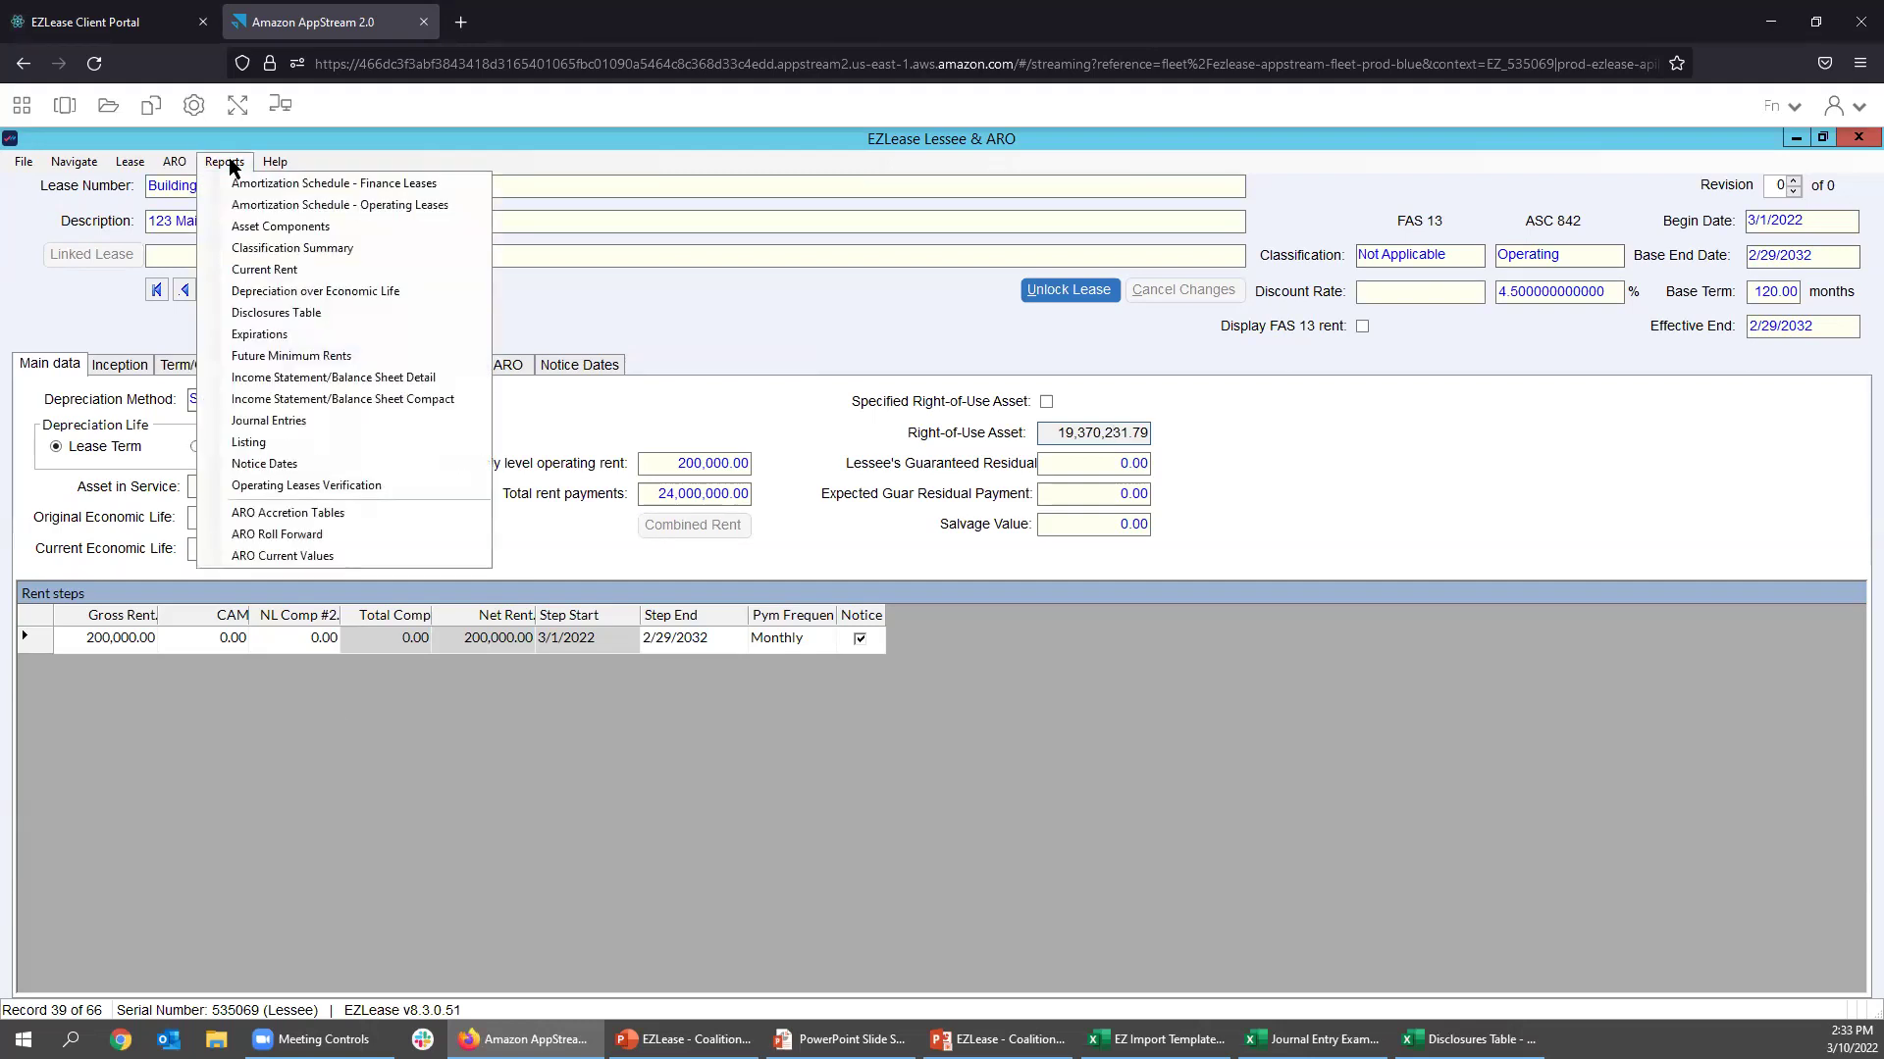
{"action": "left_click", "coordinate": [783, 442]}
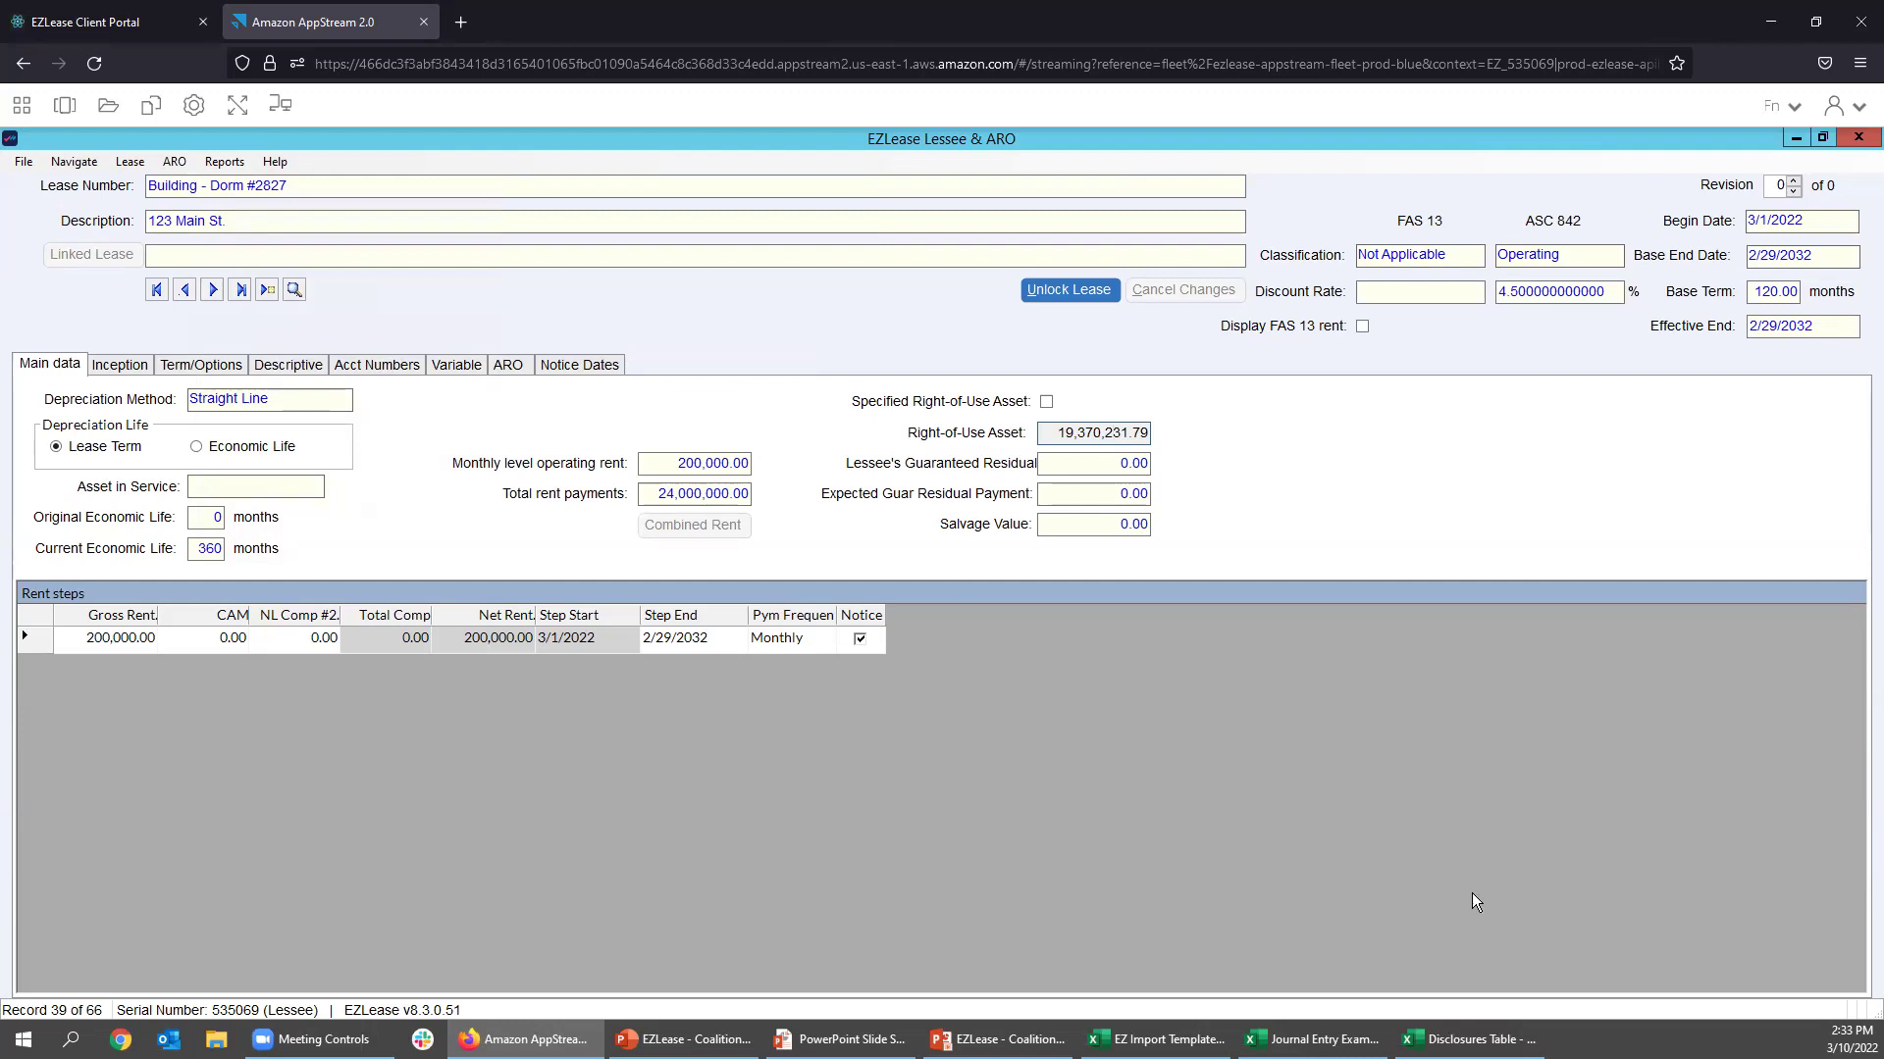
Switch to the EZ Import Template workbook in Excel and read the note on the Incremental Borrowing Rate column.
{"action": "left_click", "coordinate": [1158, 1039]}
{"action": "left_click", "coordinate": [733, 672]}
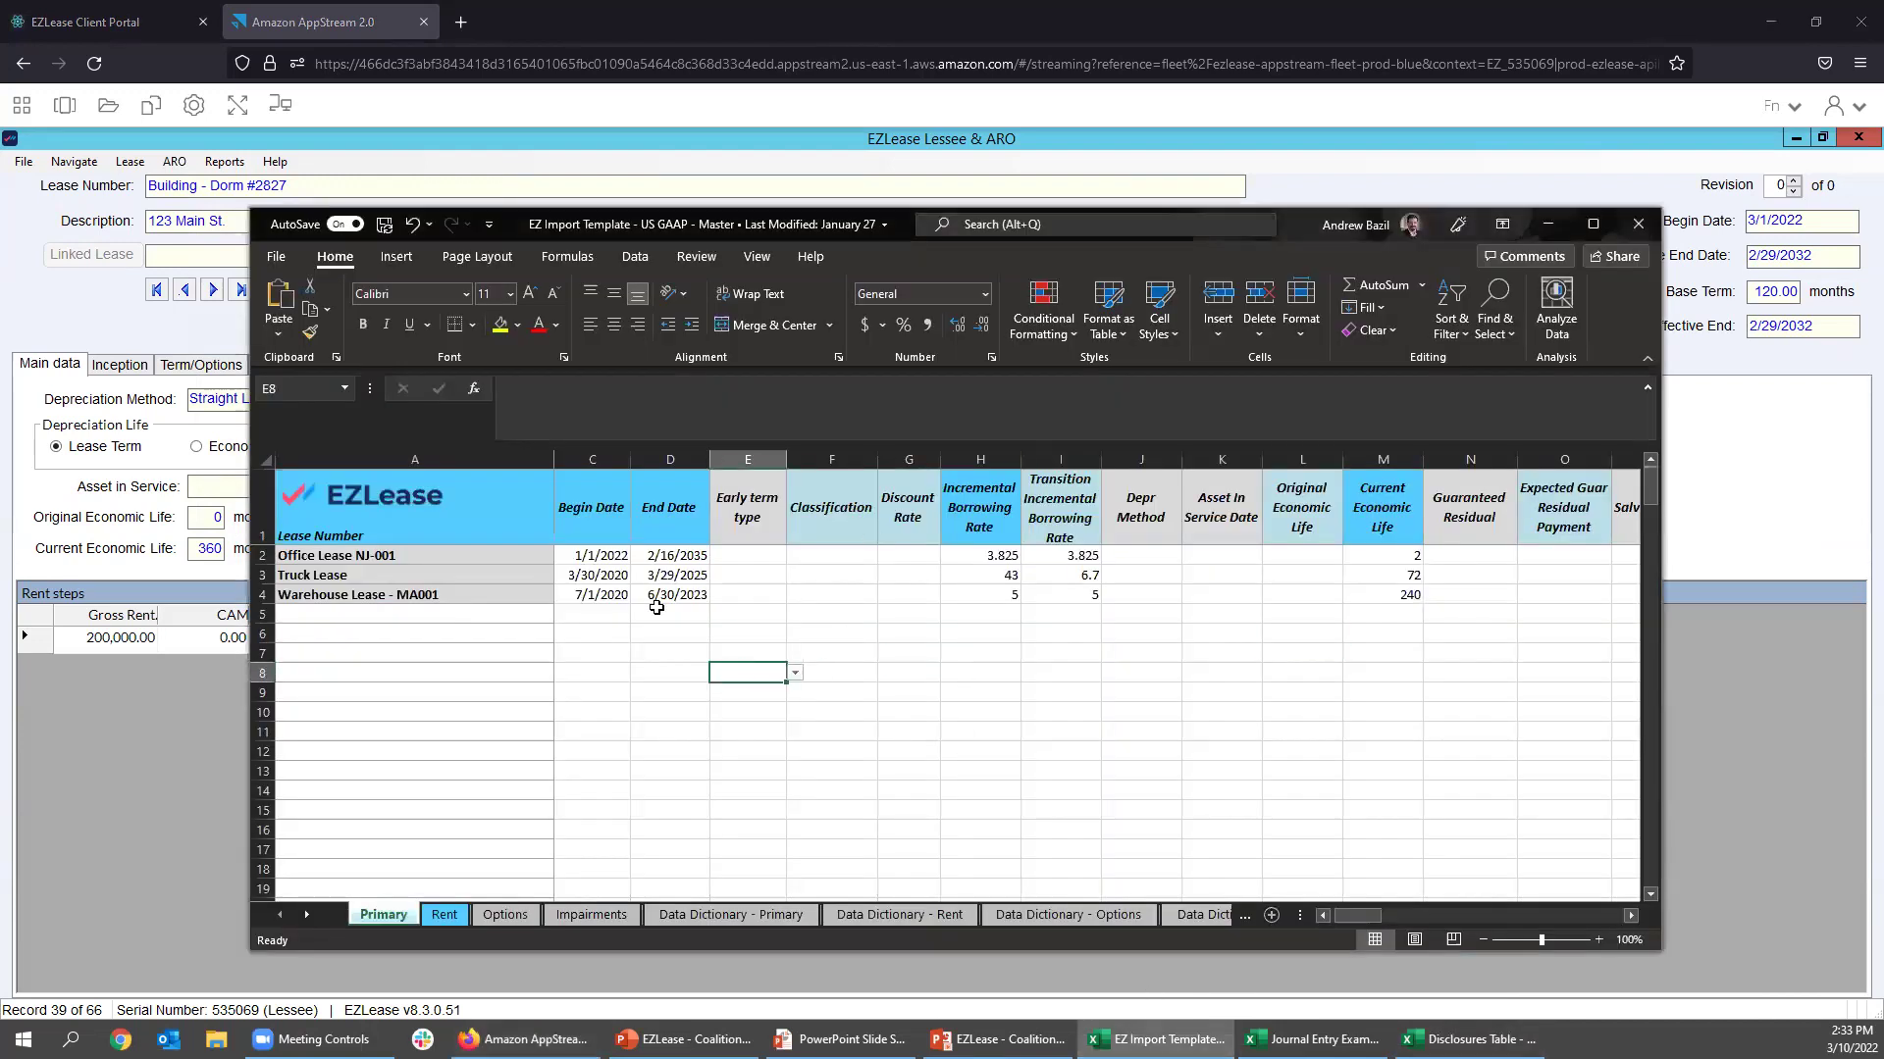
{"action": "left_click", "coordinate": [954, 682]}
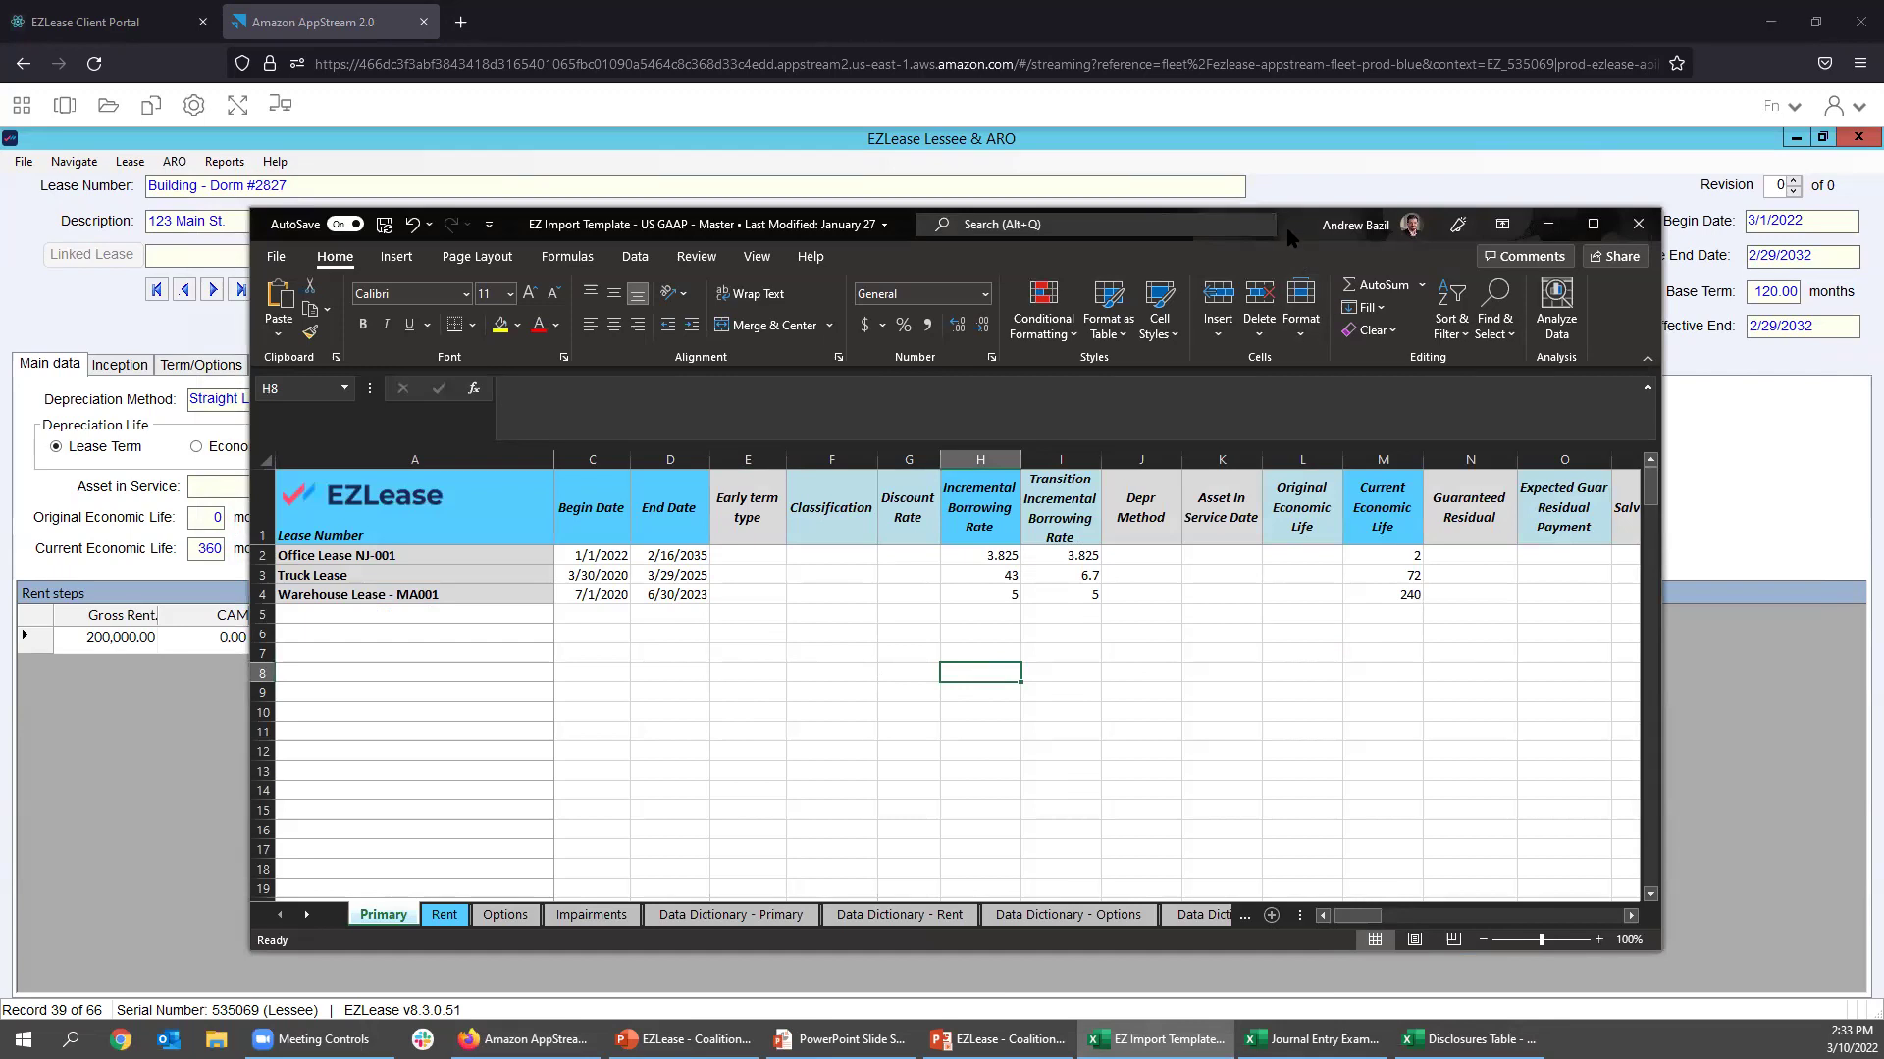
{"action": "left_click_drag", "start_coordinate": [1288, 239], "coordinate": [1311, 193]}
{"action": "left_click", "coordinate": [1015, 482]}
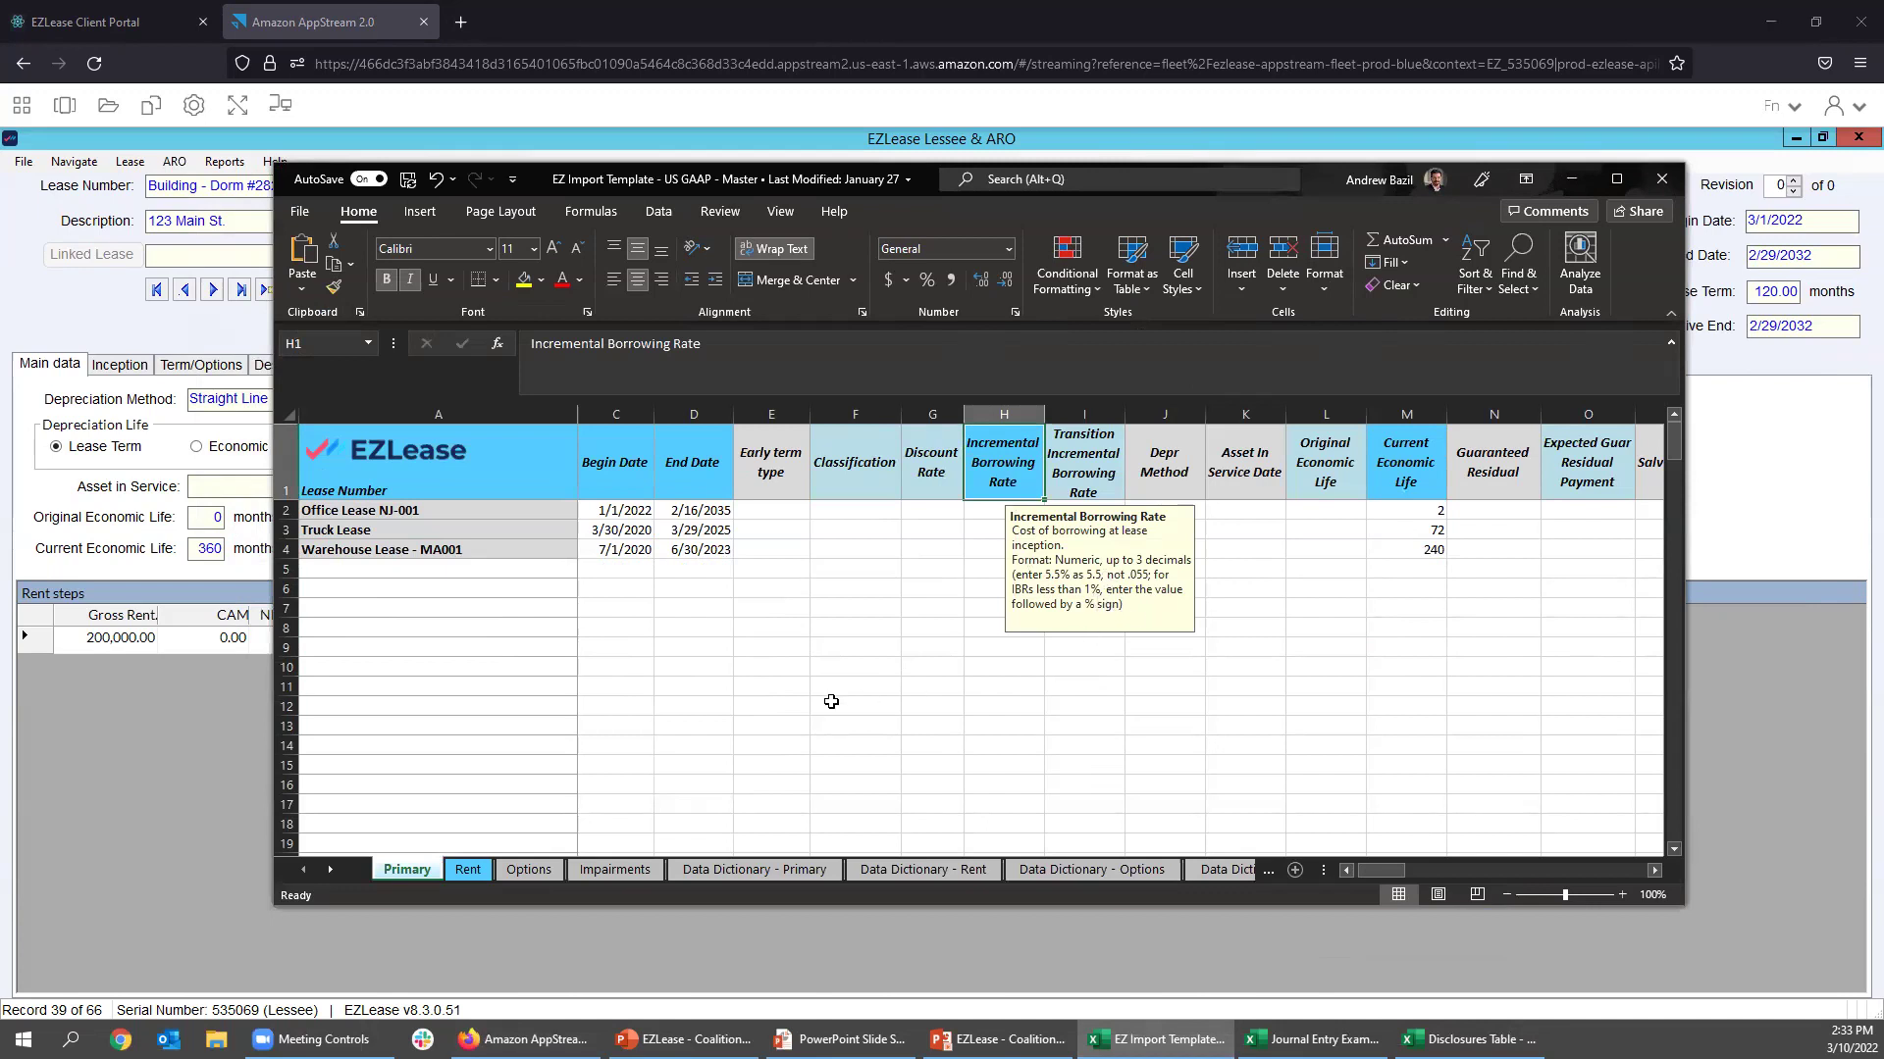
{"action": "left_click", "coordinate": [851, 668]}
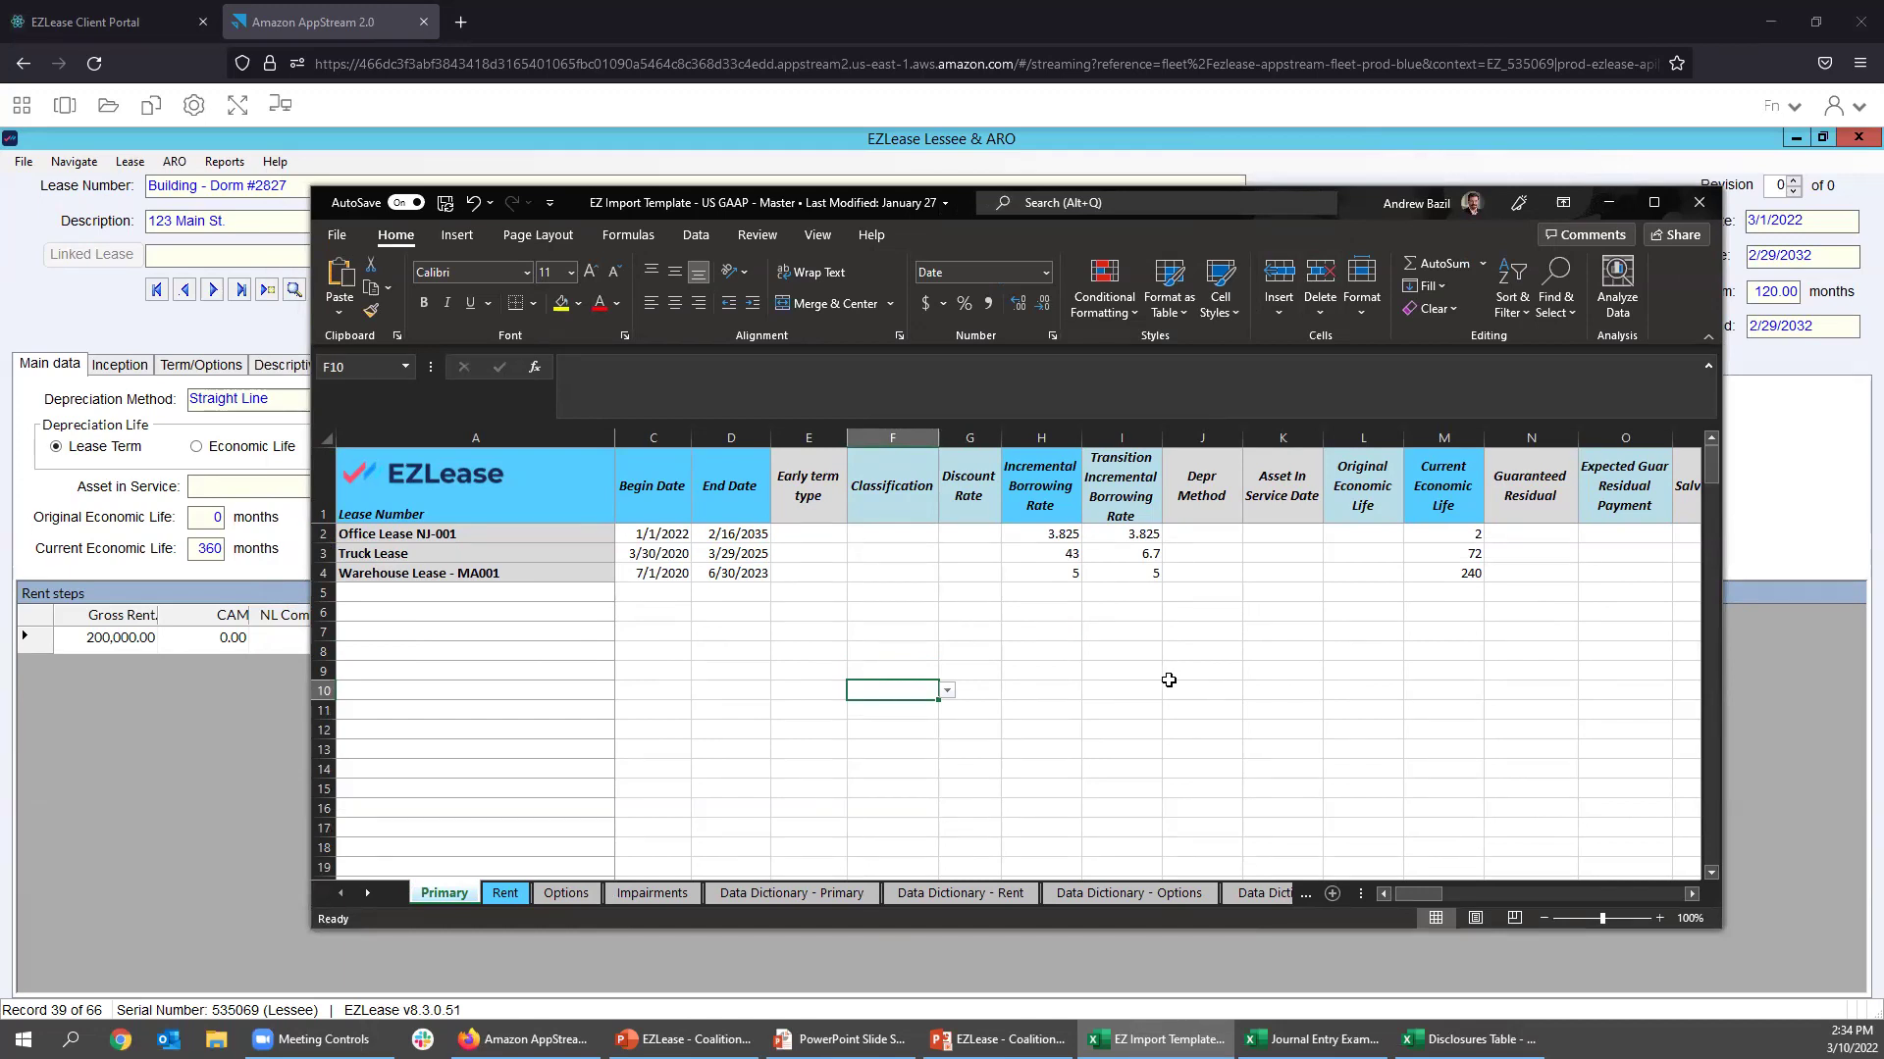
Highlight the Truck Lease's incremental borrowing rate in yellow.
{"action": "left_click", "coordinate": [1036, 555]}
{"action": "left_click", "coordinate": [560, 304]}
{"action": "left_click", "coordinate": [1201, 765]}
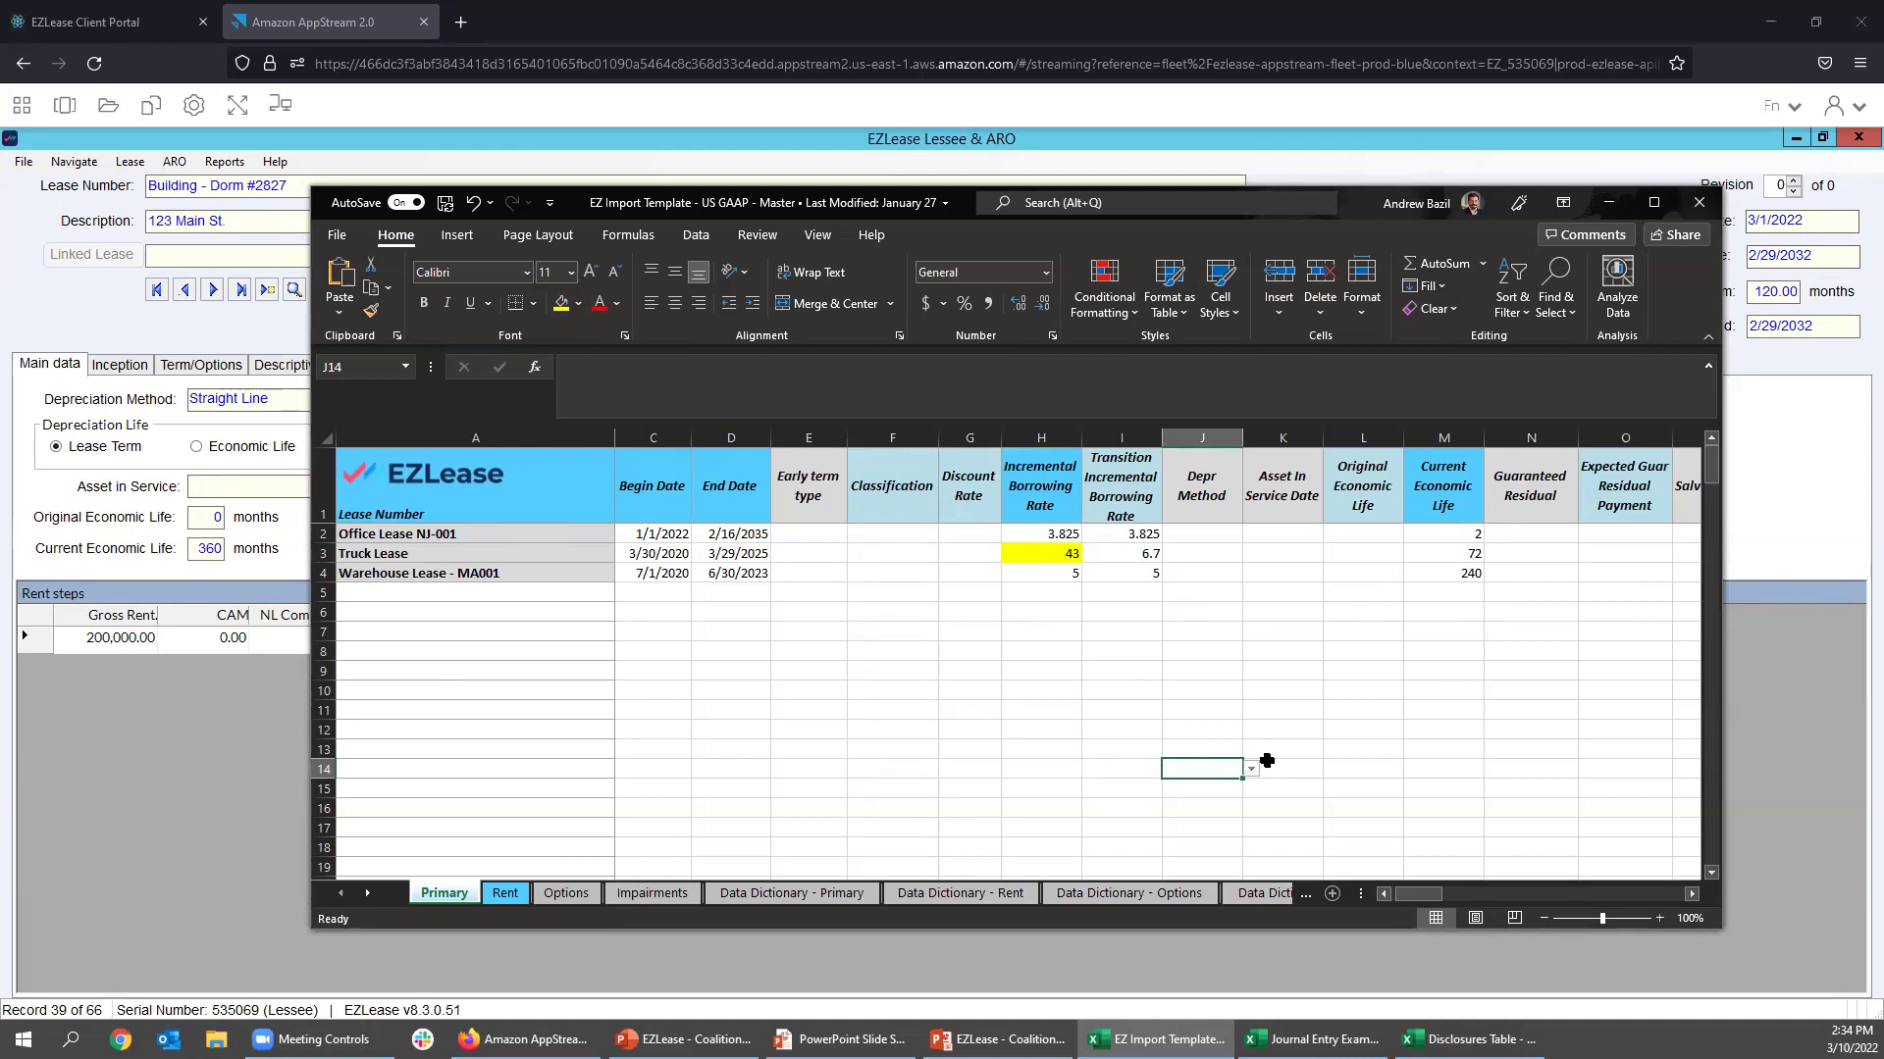
Set the current economic life of Office Lease NJ-001 to 360.
{"action": "left_click", "coordinate": [1438, 536]}
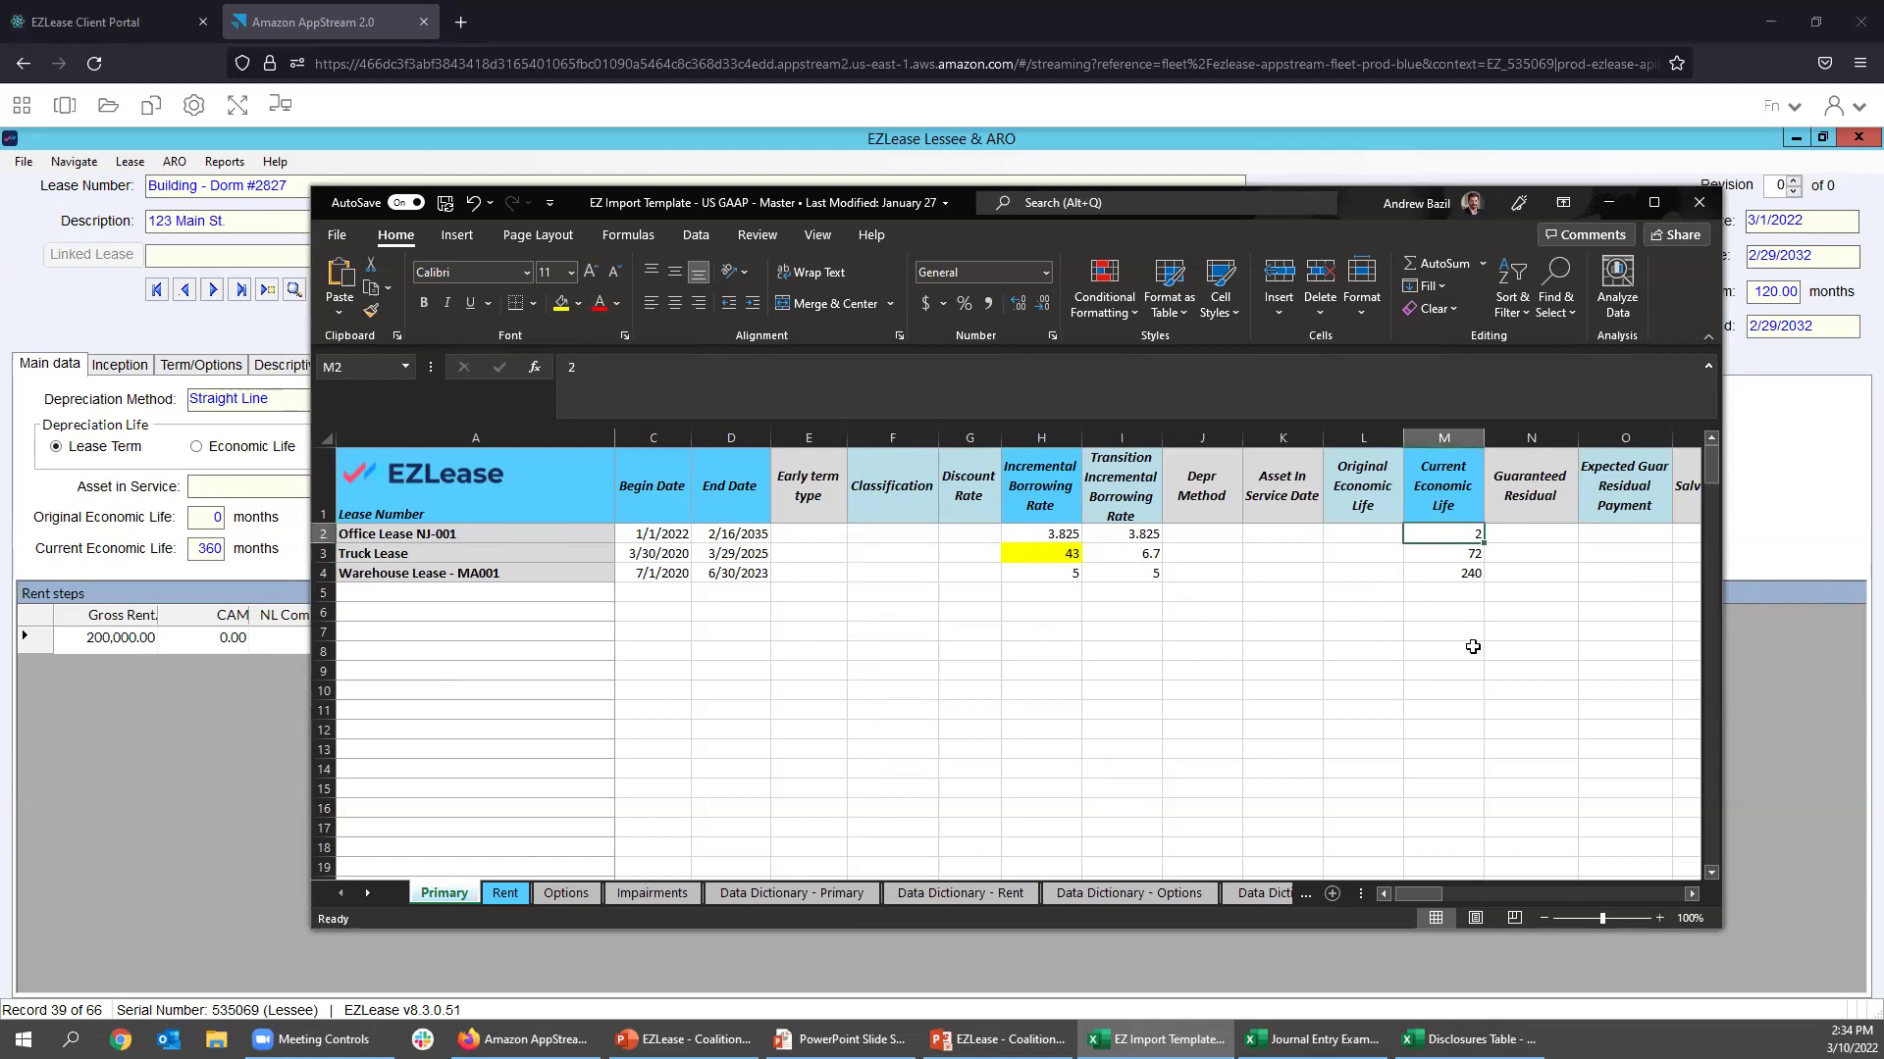
{"action": "type", "text": "96"}
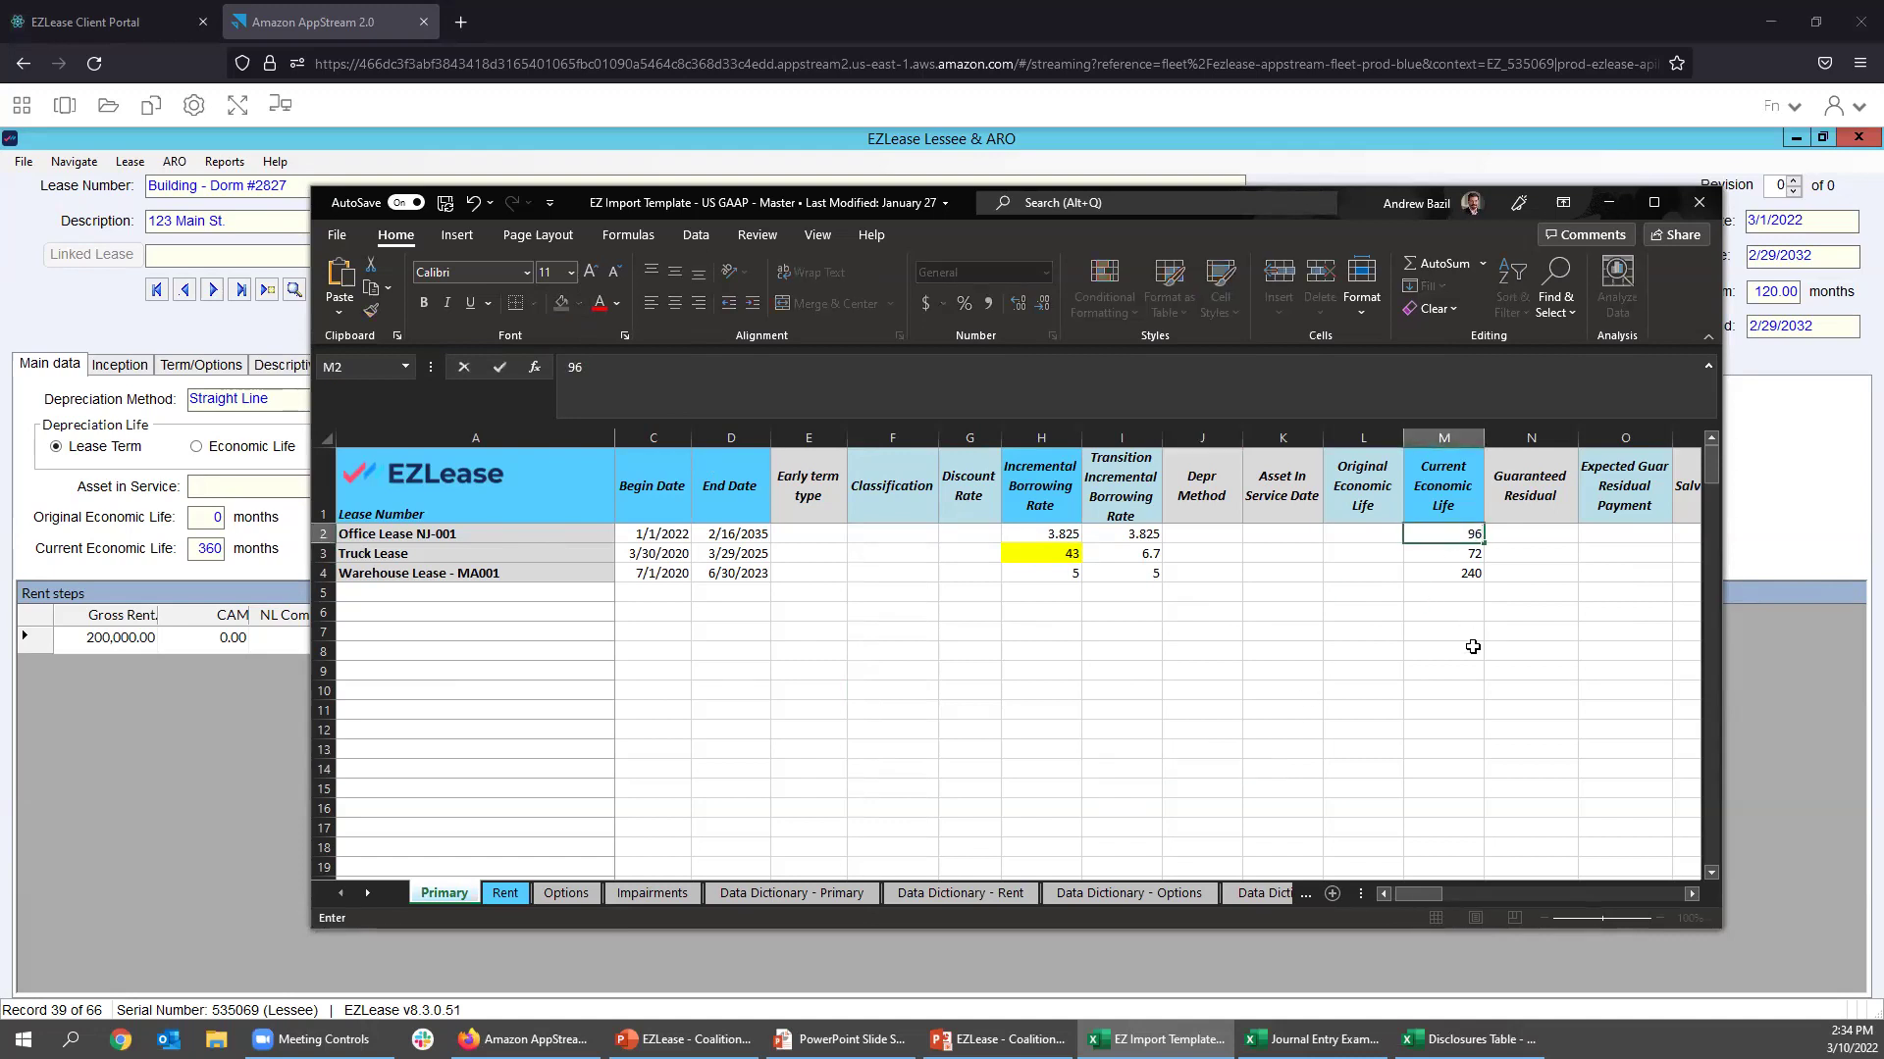
{"action": "key", "text": "BackSpace"}
{"action": "key", "text": "BackSpace"}
{"action": "type", "text": "360"}
{"action": "left_click", "coordinate": [1473, 646]}
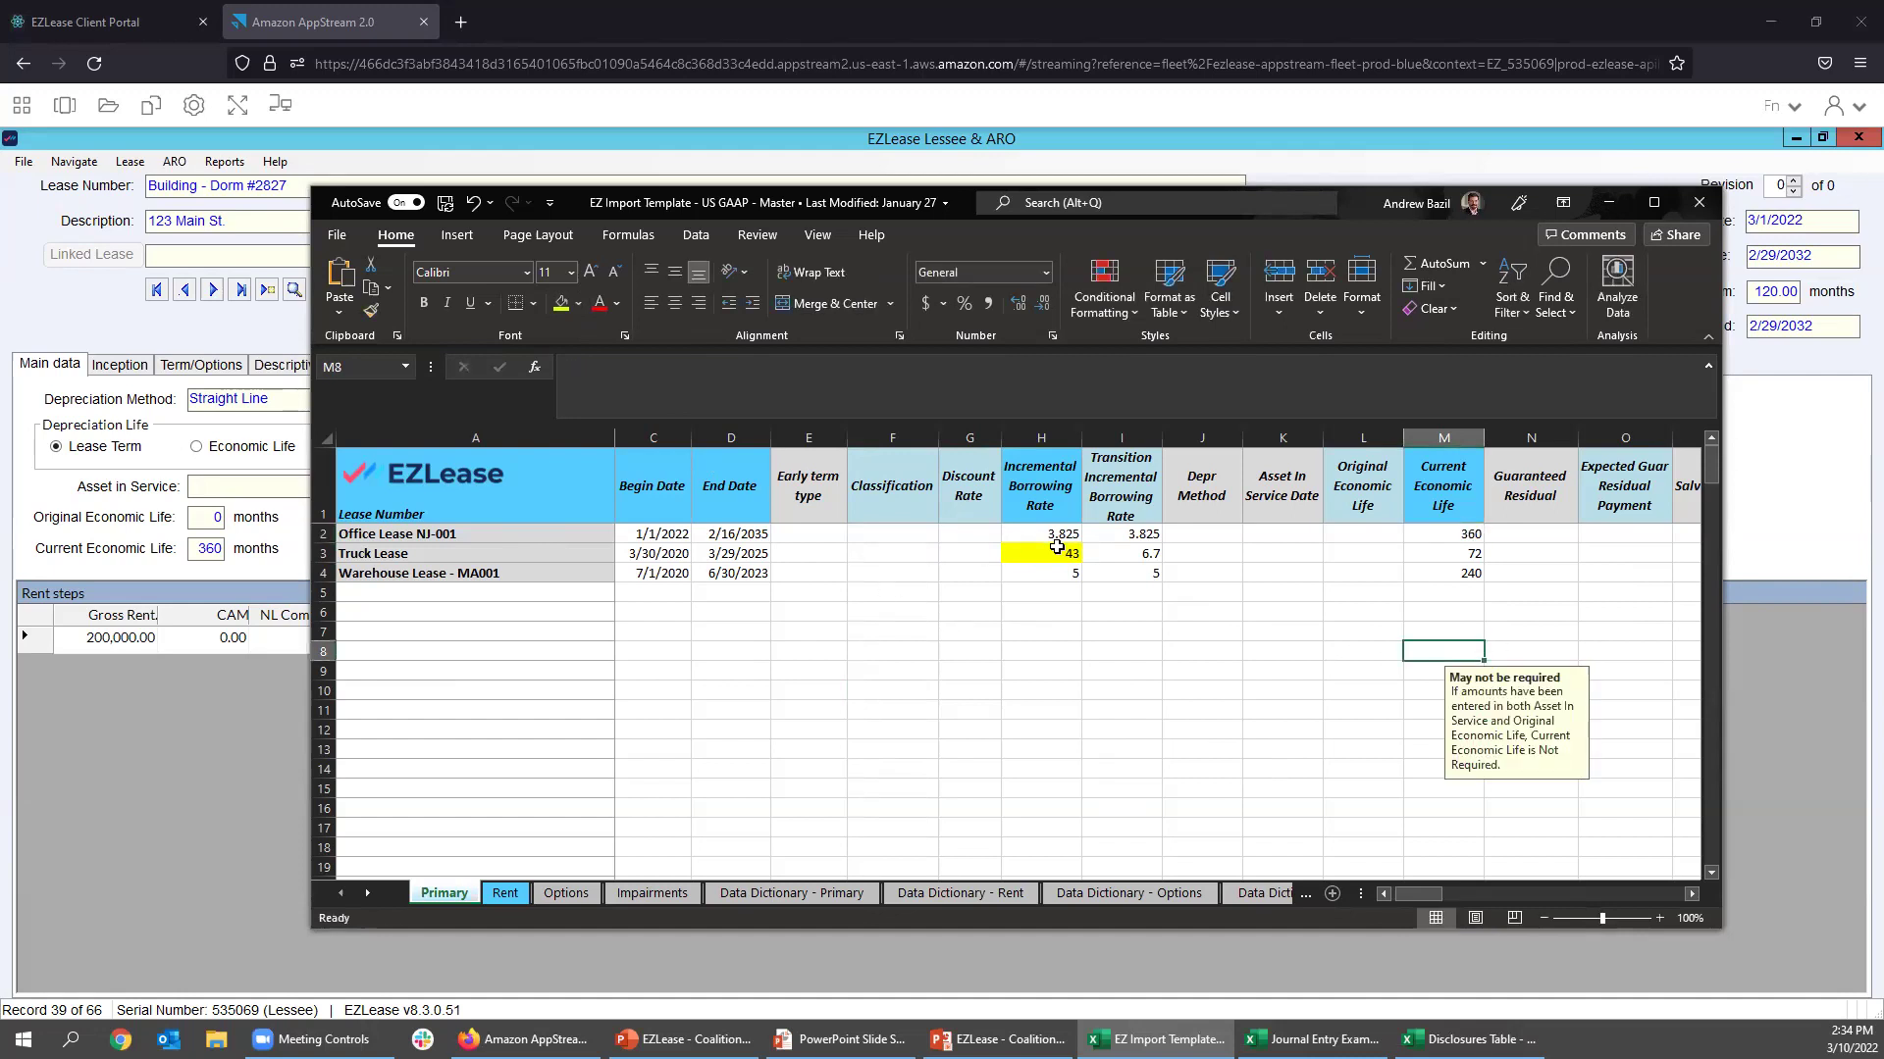
Inspect the Truck Lease's highlighted incremental borrowing rate in the import template.
{"action": "left_click", "coordinate": [1025, 673]}
{"action": "left_click", "coordinate": [1074, 553]}
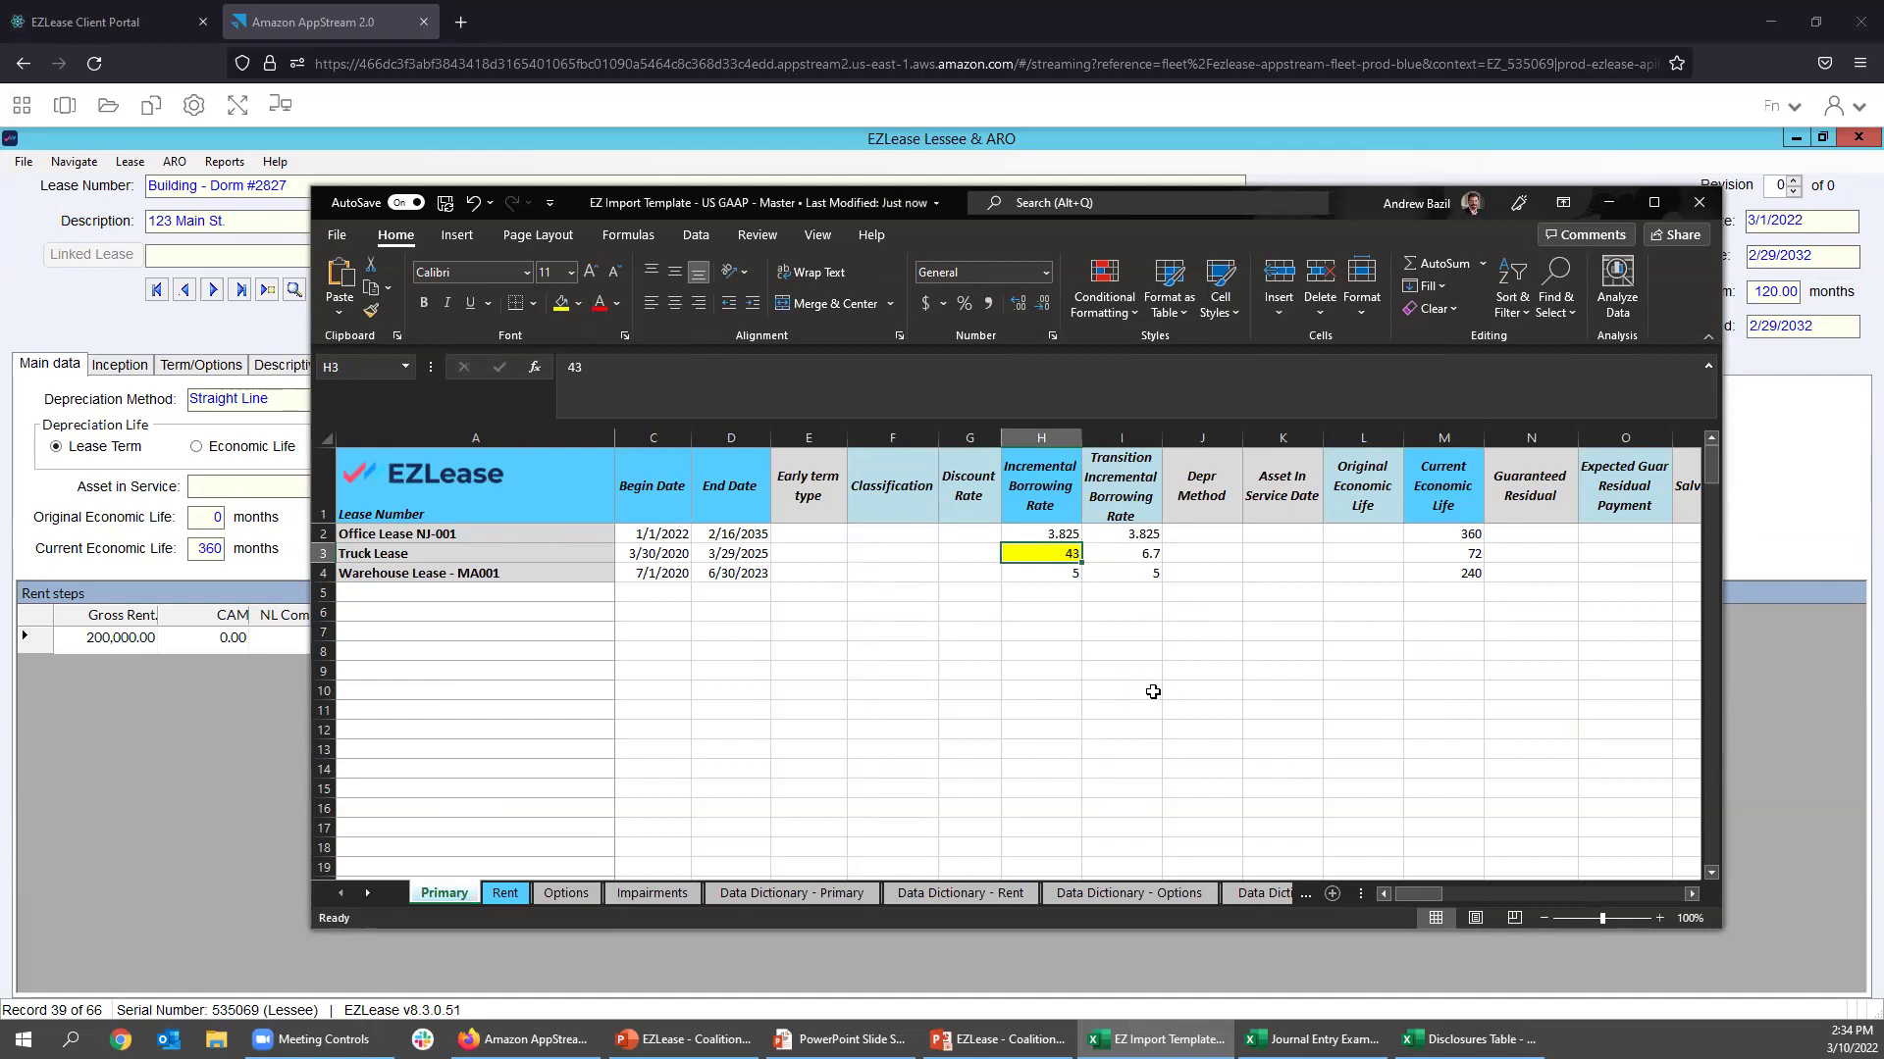
Switch to EZLease, look over the Lease Upload settings for importing a spreadsheet, and close them without loading a file.
{"action": "left_click", "coordinate": [57, 220]}
{"action": "left_click", "coordinate": [10, 138]}
{"action": "left_click", "coordinate": [31, 160]}
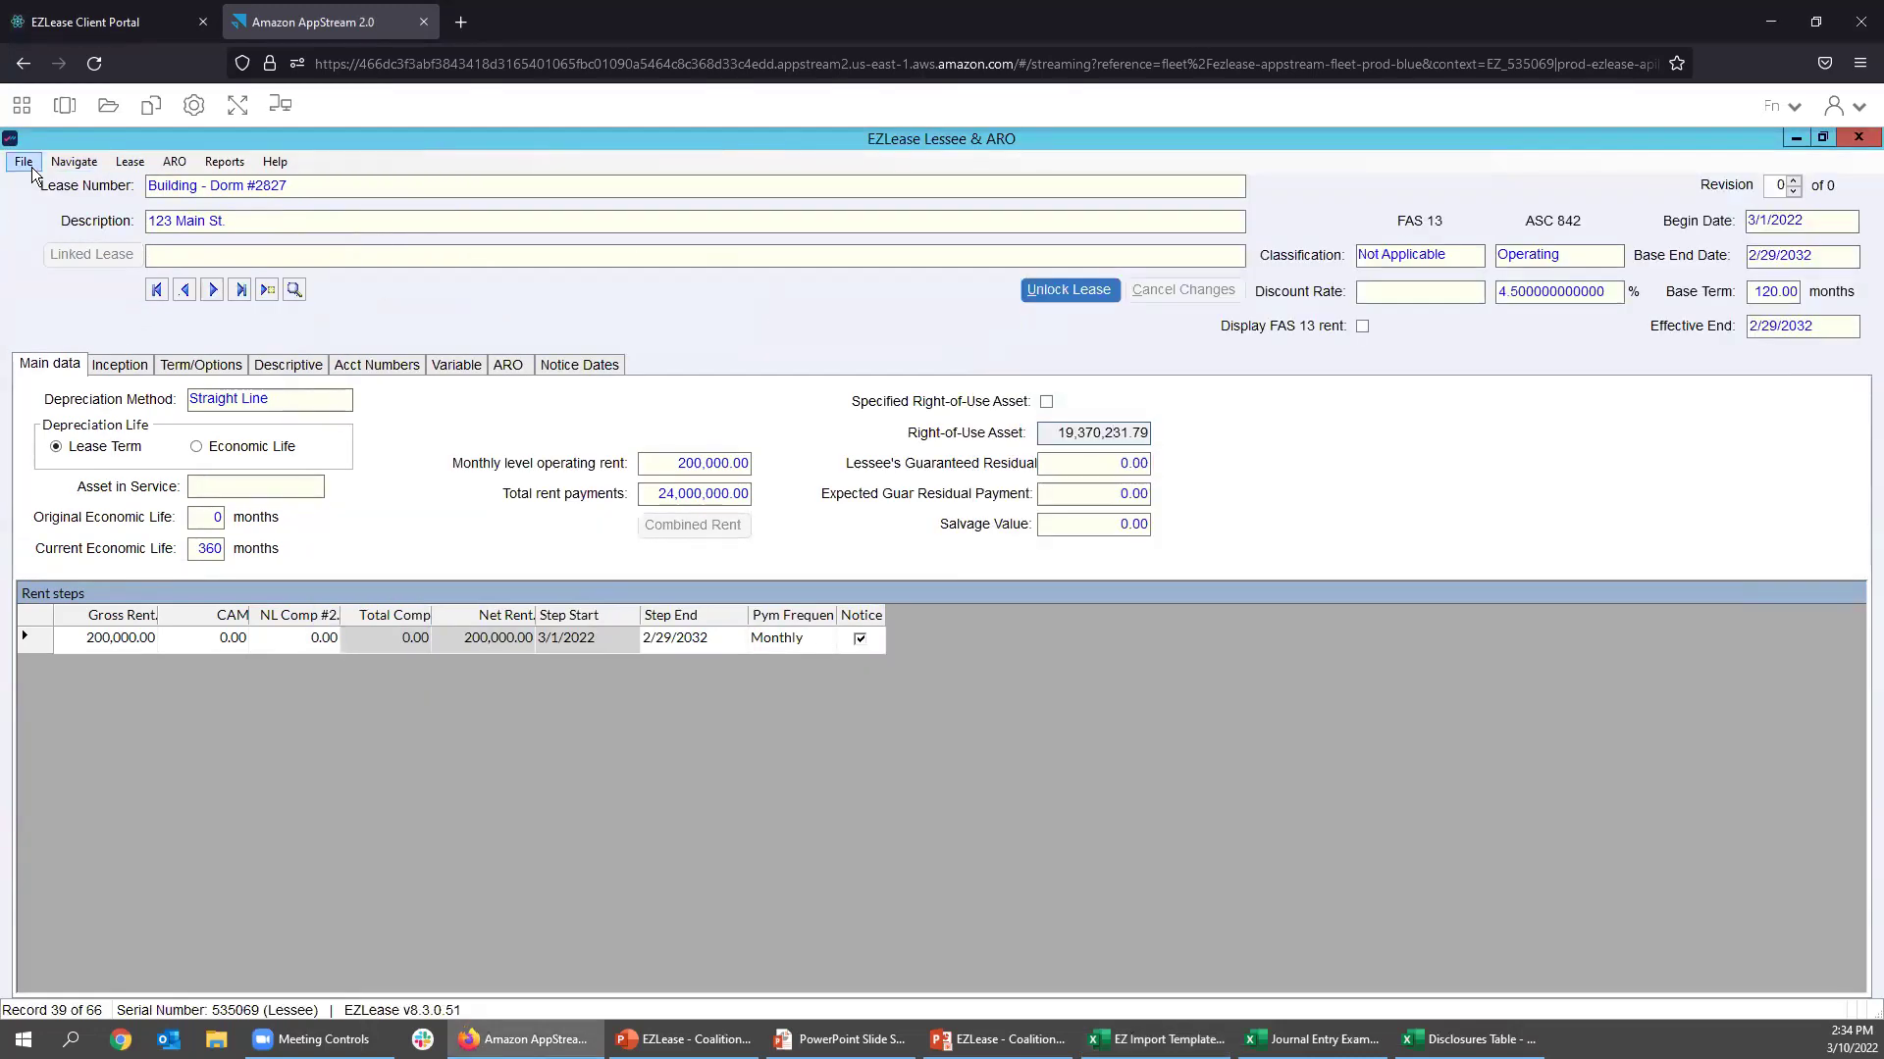
{"action": "left_click", "coordinate": [23, 160]}
{"action": "left_click", "coordinate": [98, 228]}
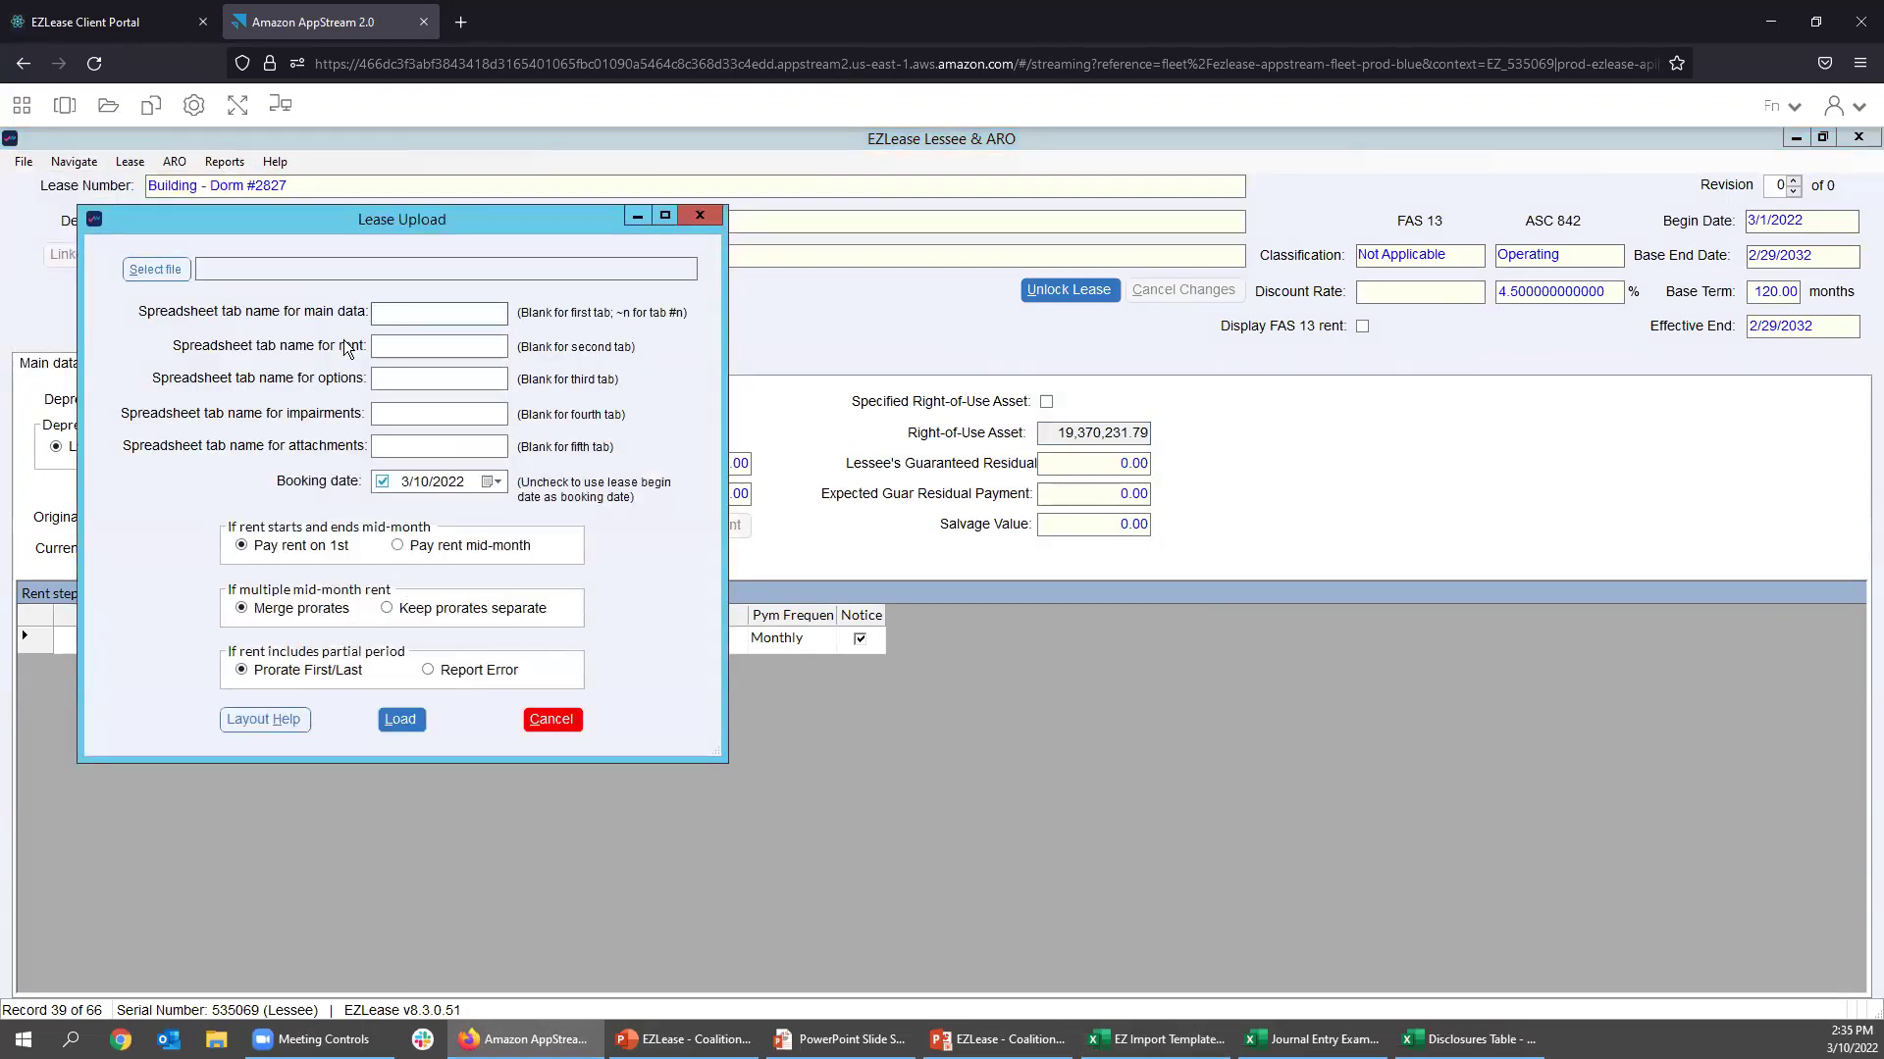
{"action": "left_click", "coordinate": [545, 726]}
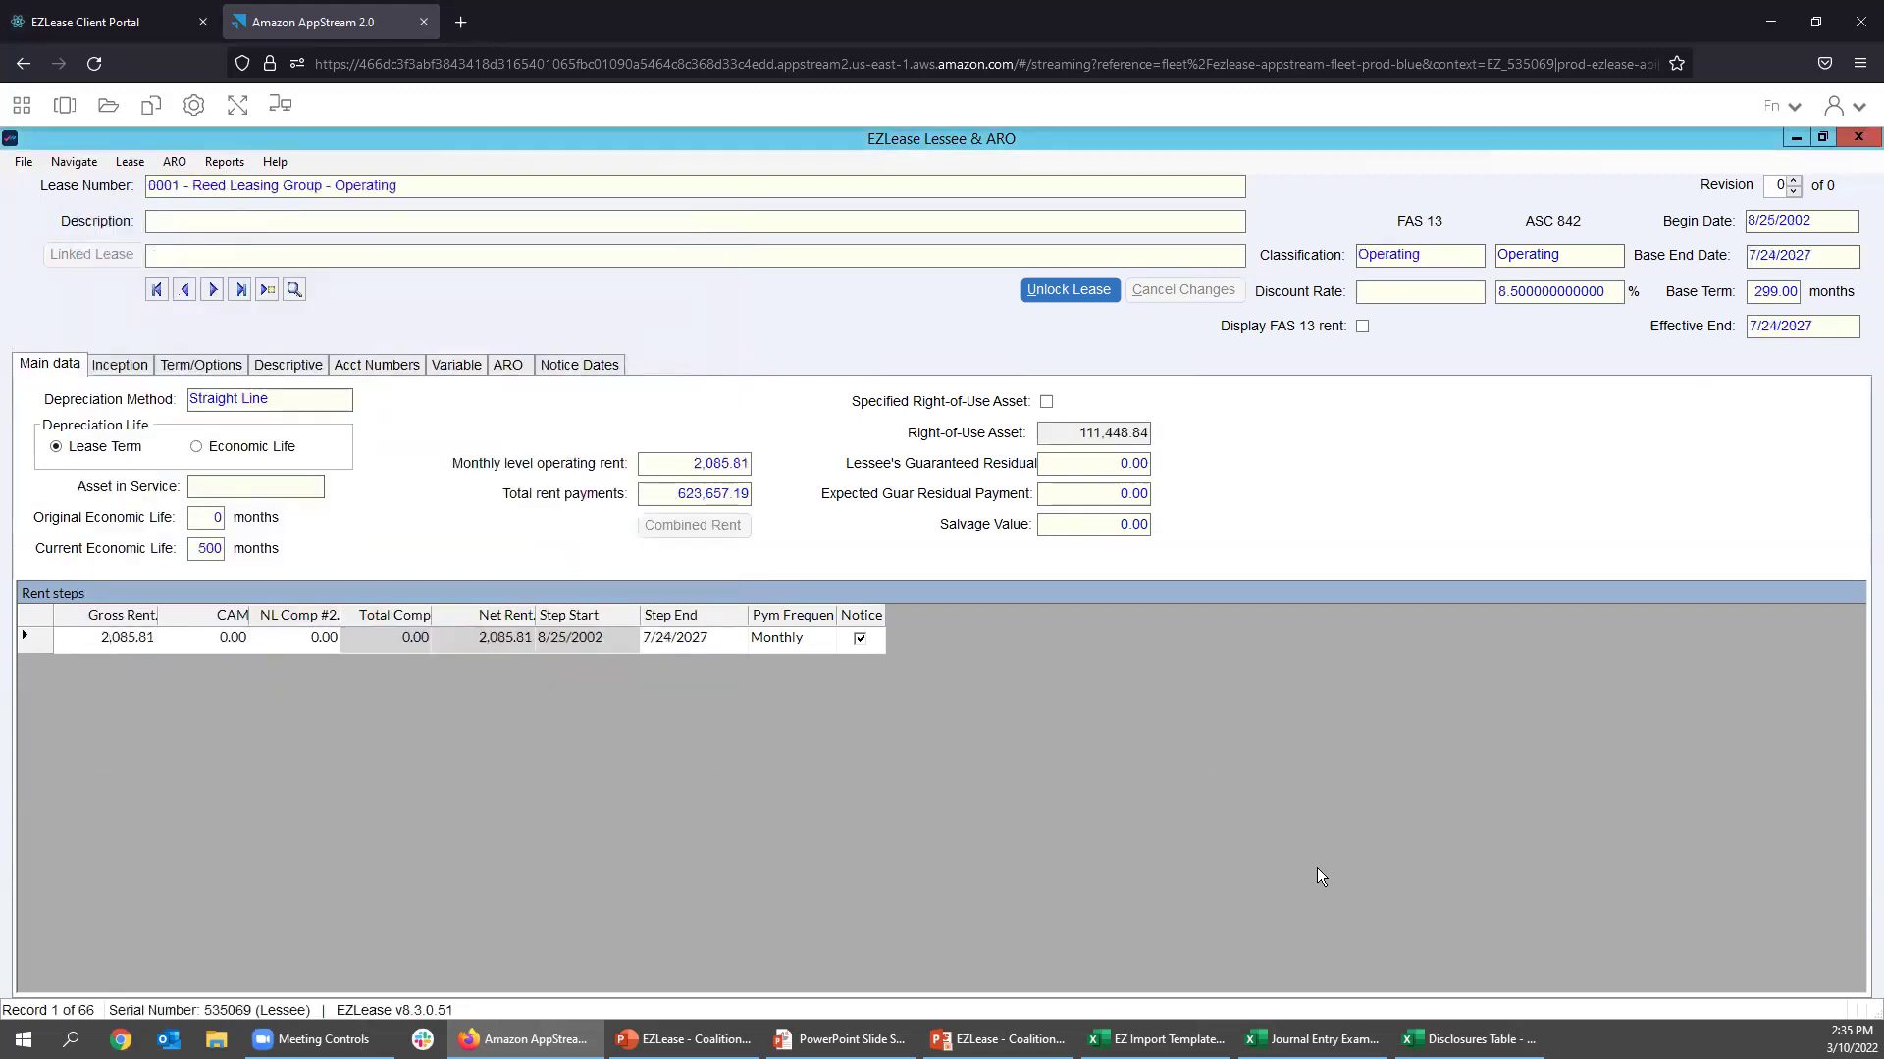
Find the Journal Entries report in EZLease and examine the October to December 2021 entries in the Journal Entry Example workbook in Excel.
{"action": "left_click", "coordinate": [222, 161]}
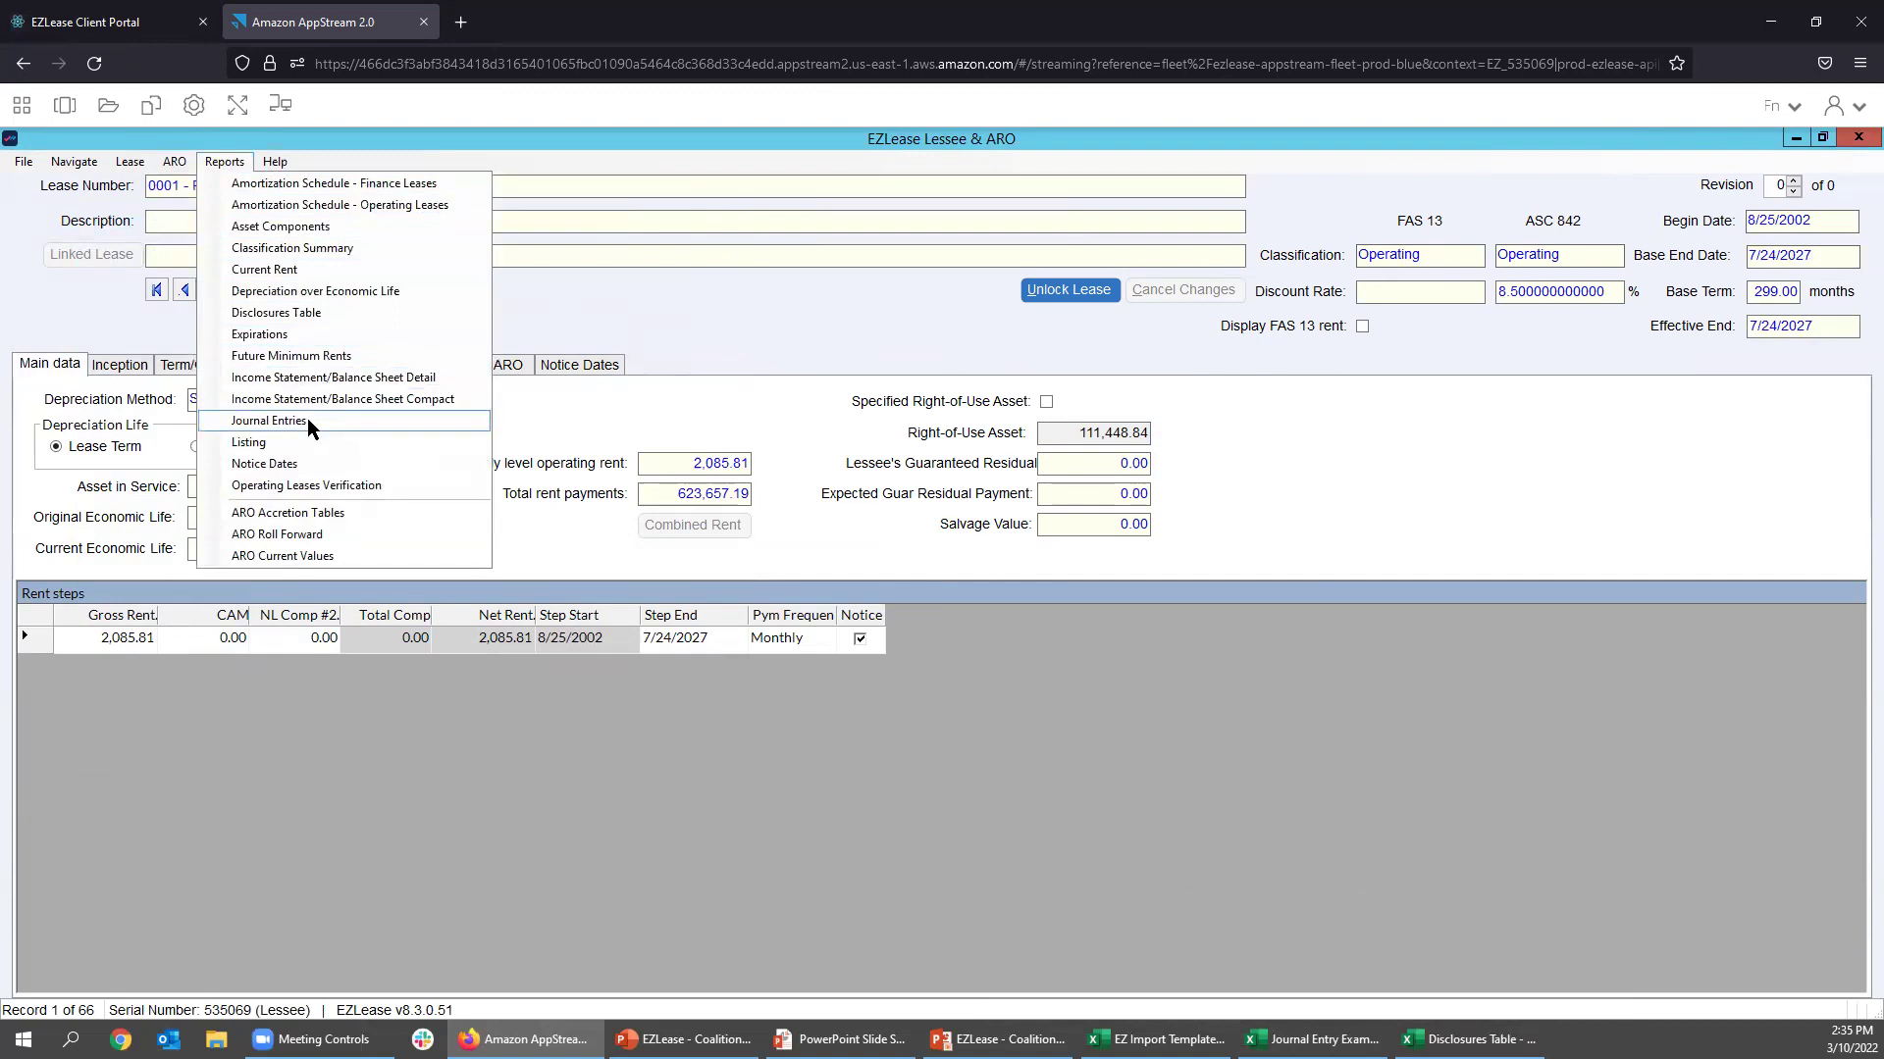
{"action": "left_click", "coordinate": [1315, 1039]}
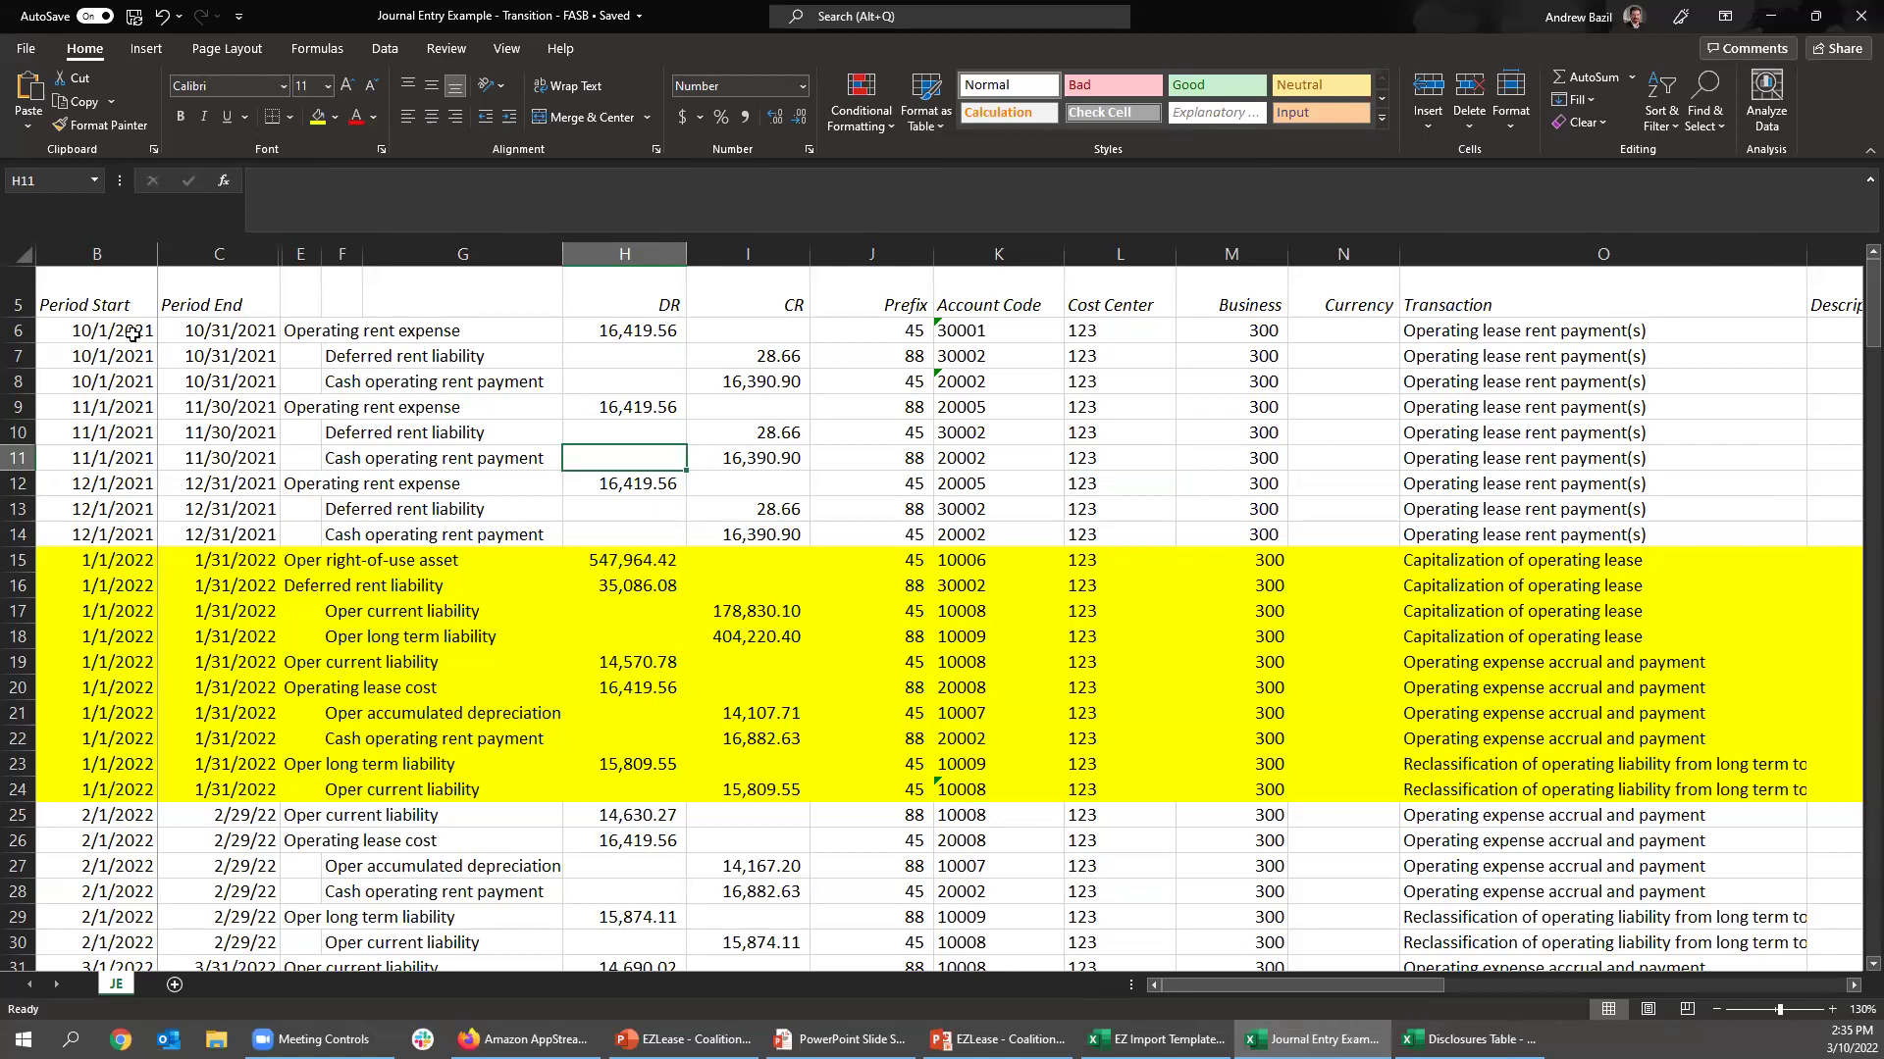
{"action": "left_click_drag", "start_coordinate": [135, 330], "coordinate": [739, 529]}
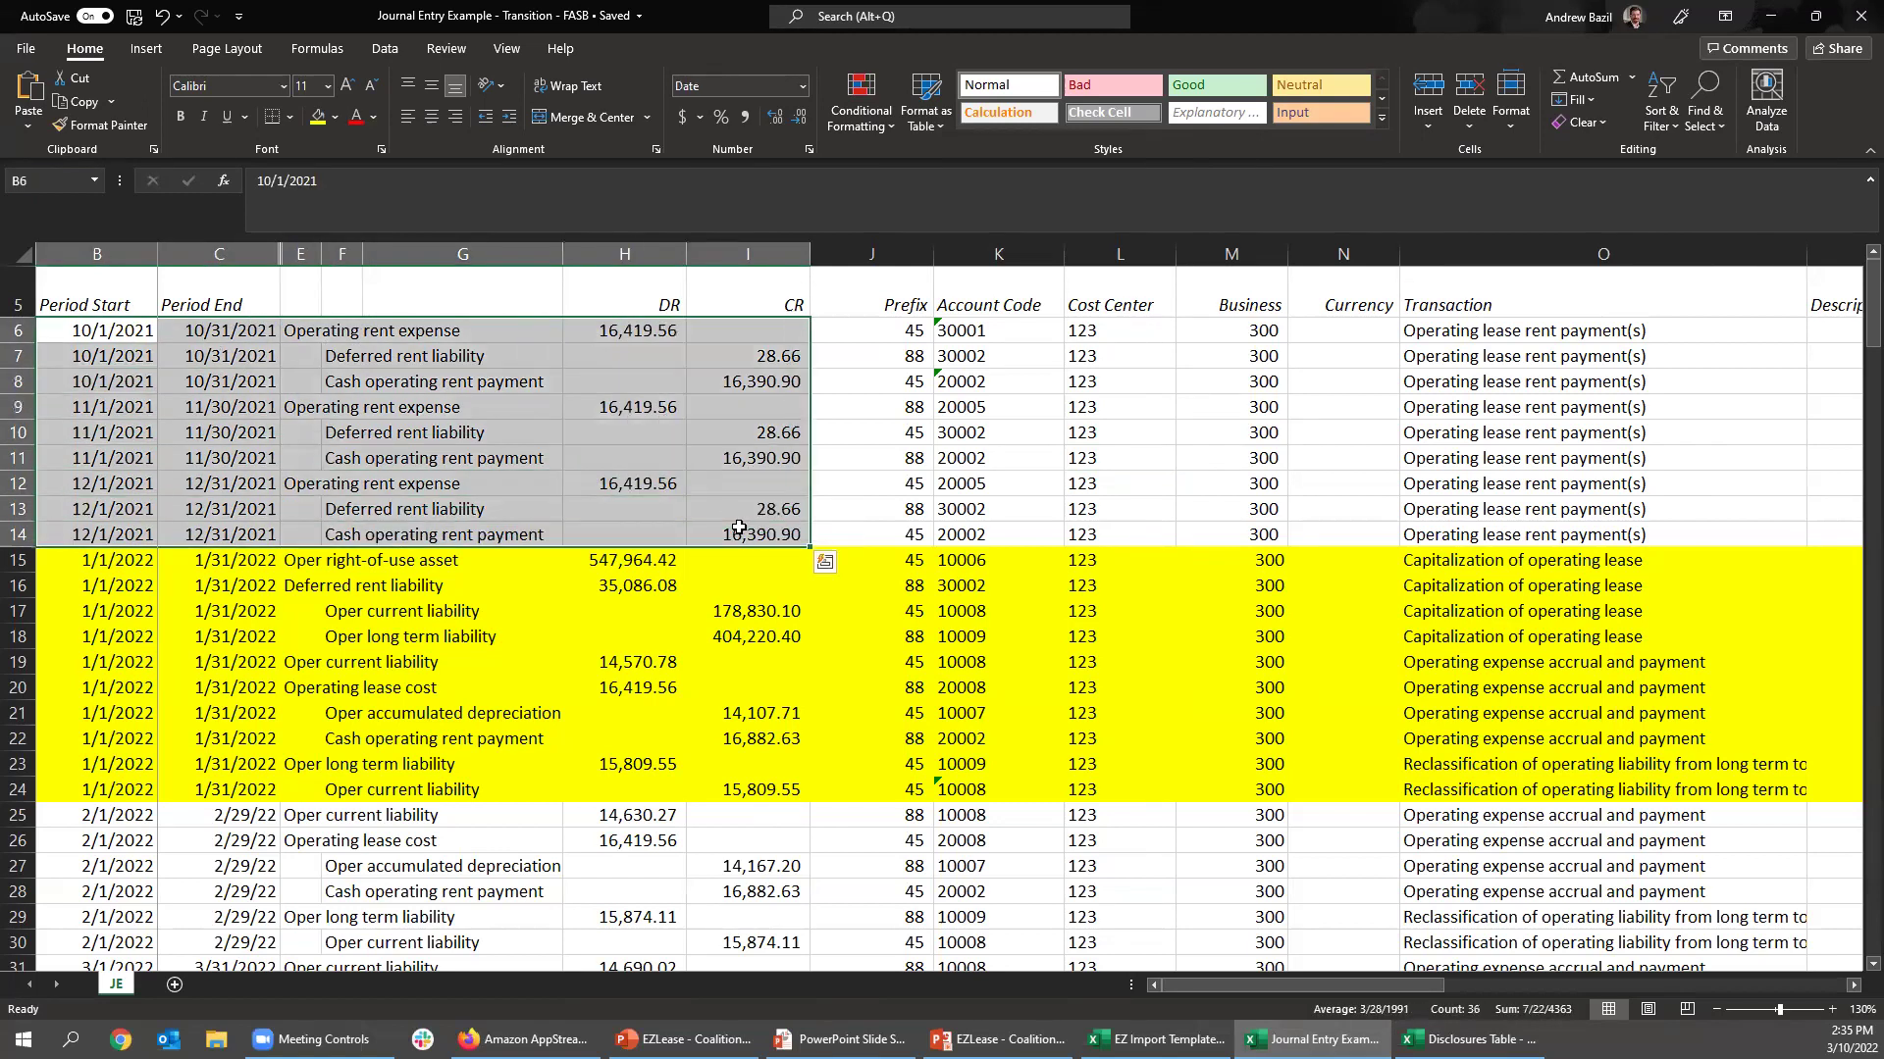
{"action": "left_click", "coordinate": [629, 491]}
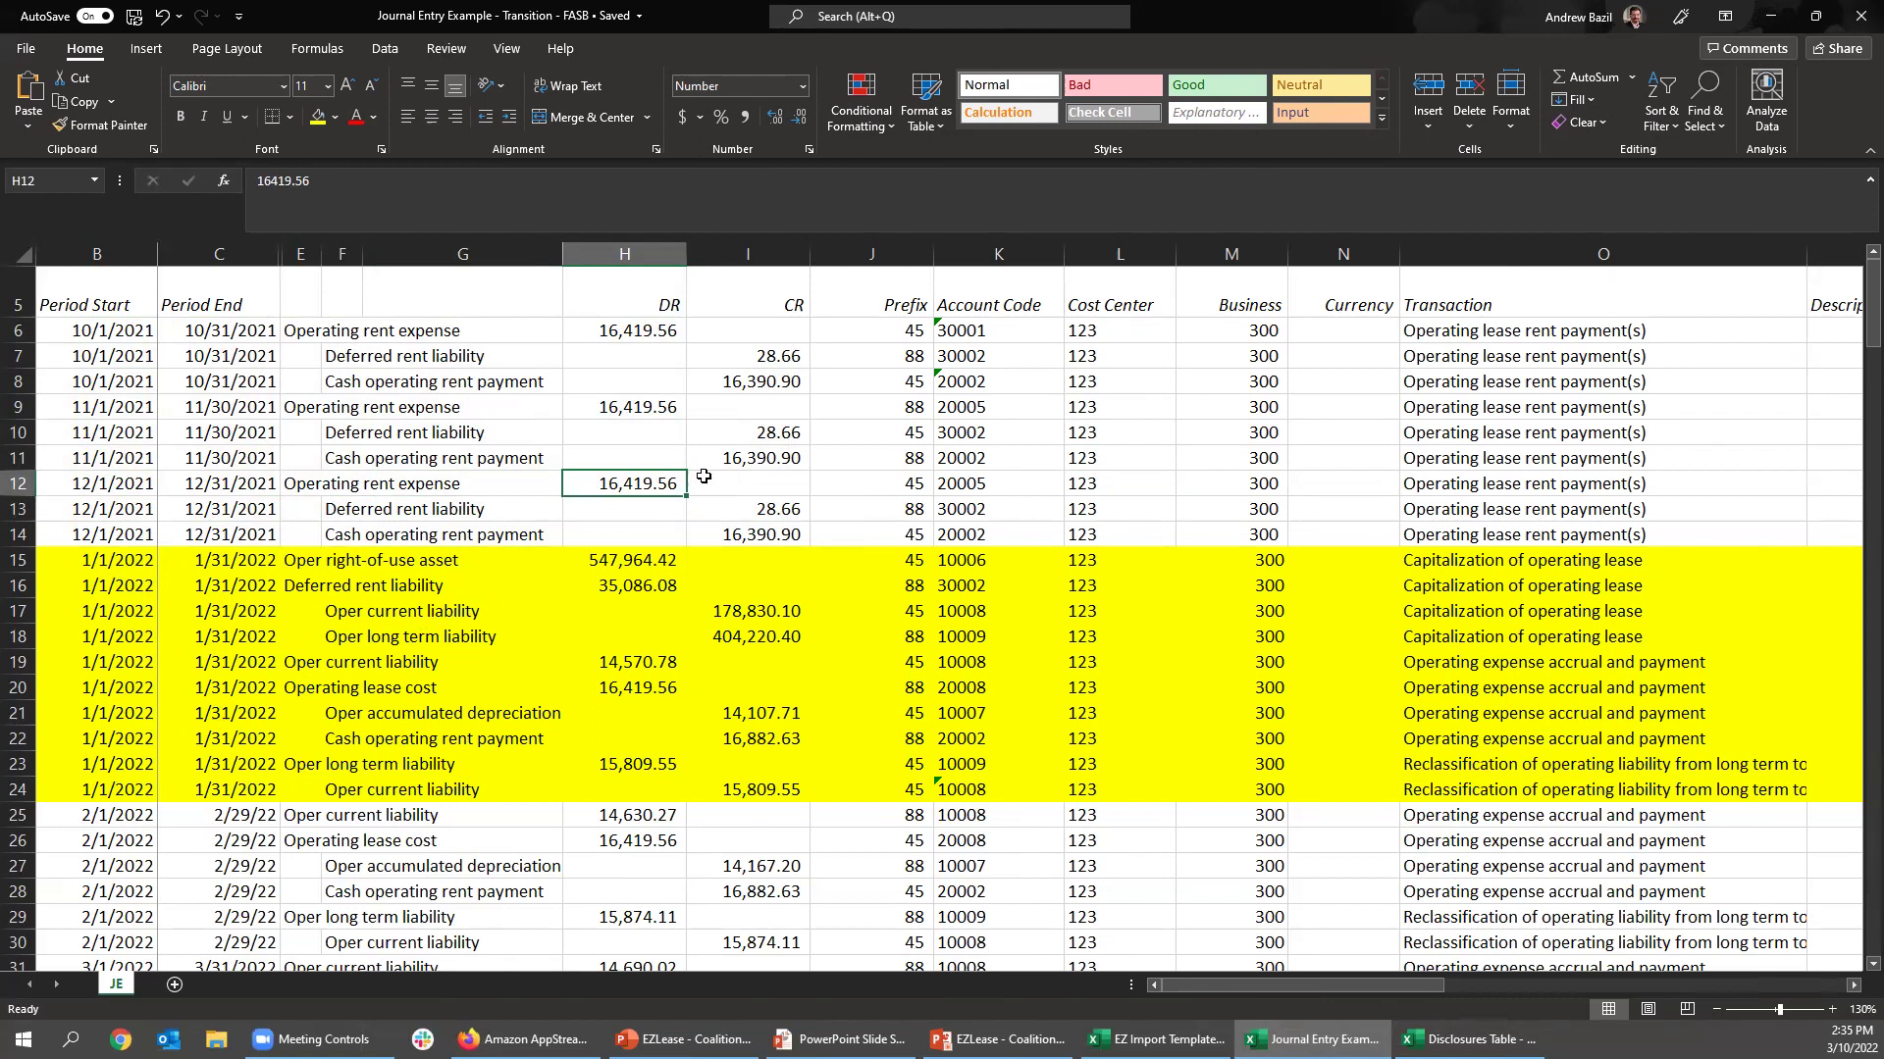
Examine the highlighted January 2022 transition entries and the prefix, account code, cost center and business columns.
{"action": "left_click", "coordinate": [579, 667]}
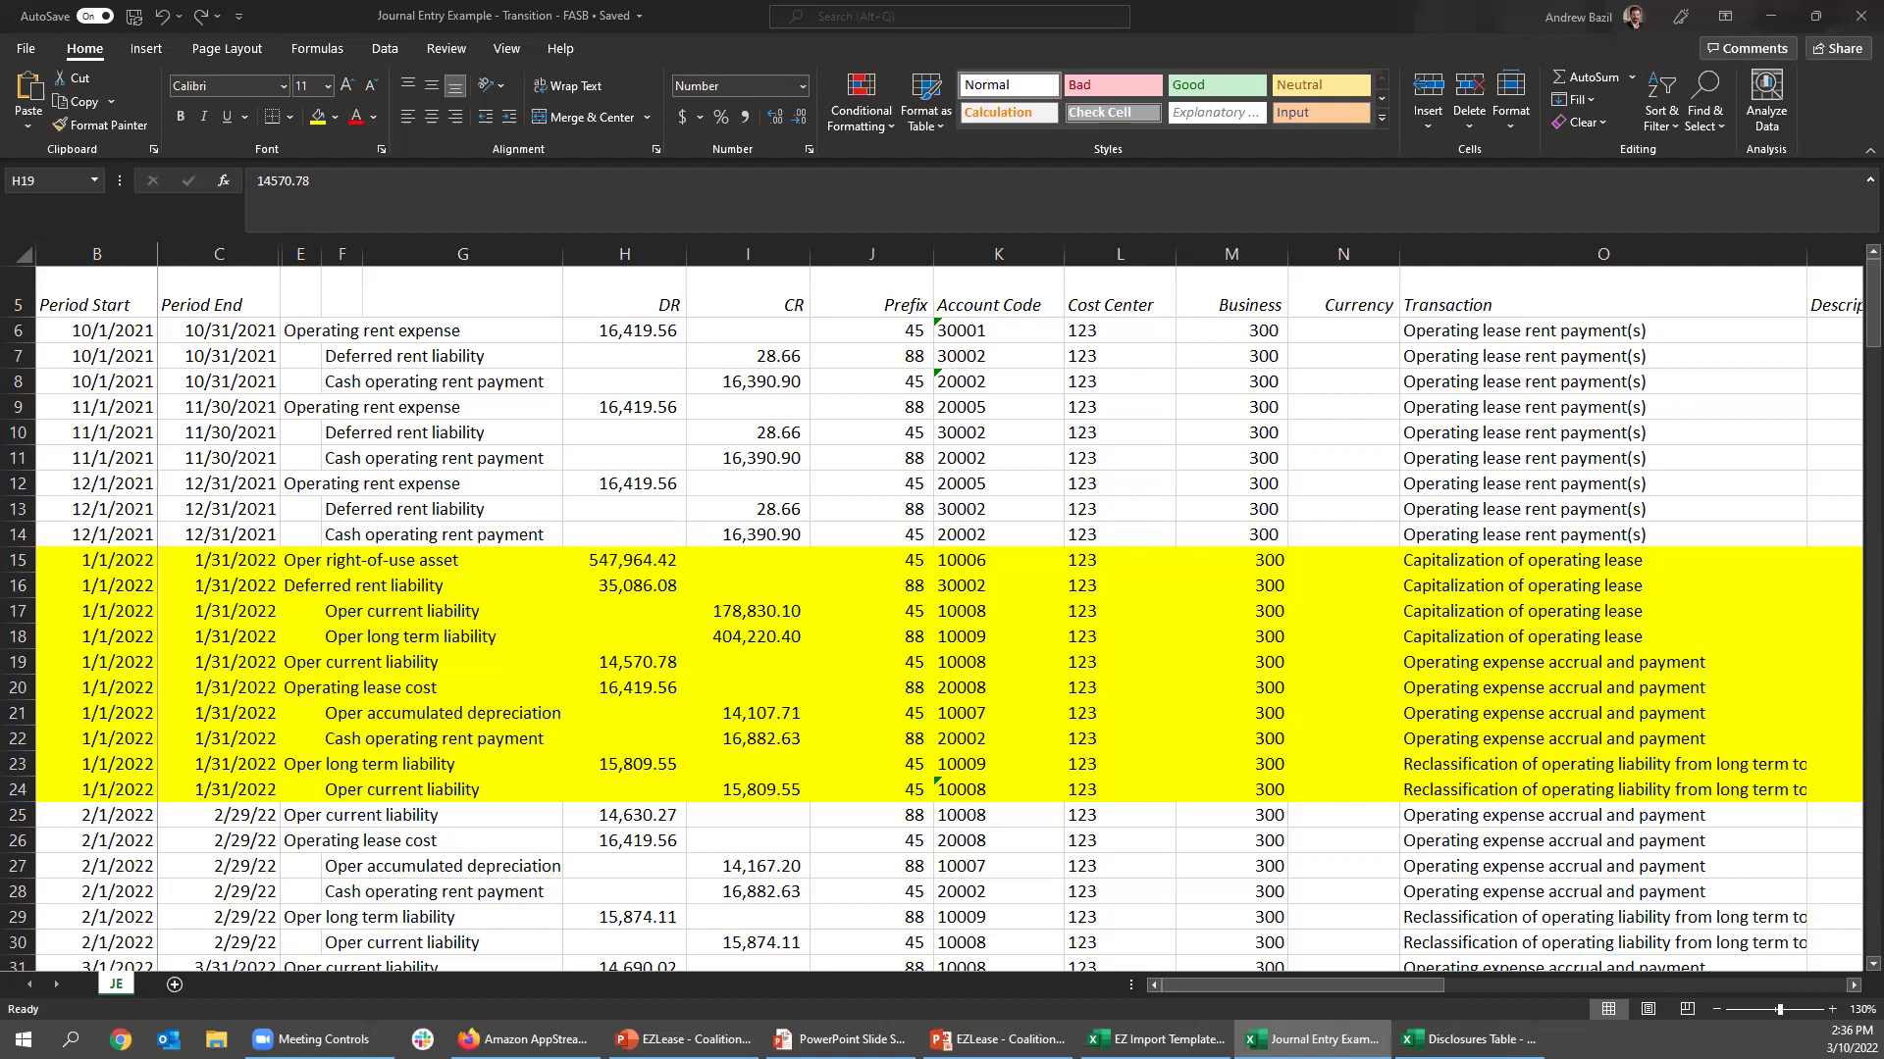
{"action": "left_click", "coordinate": [896, 652]}
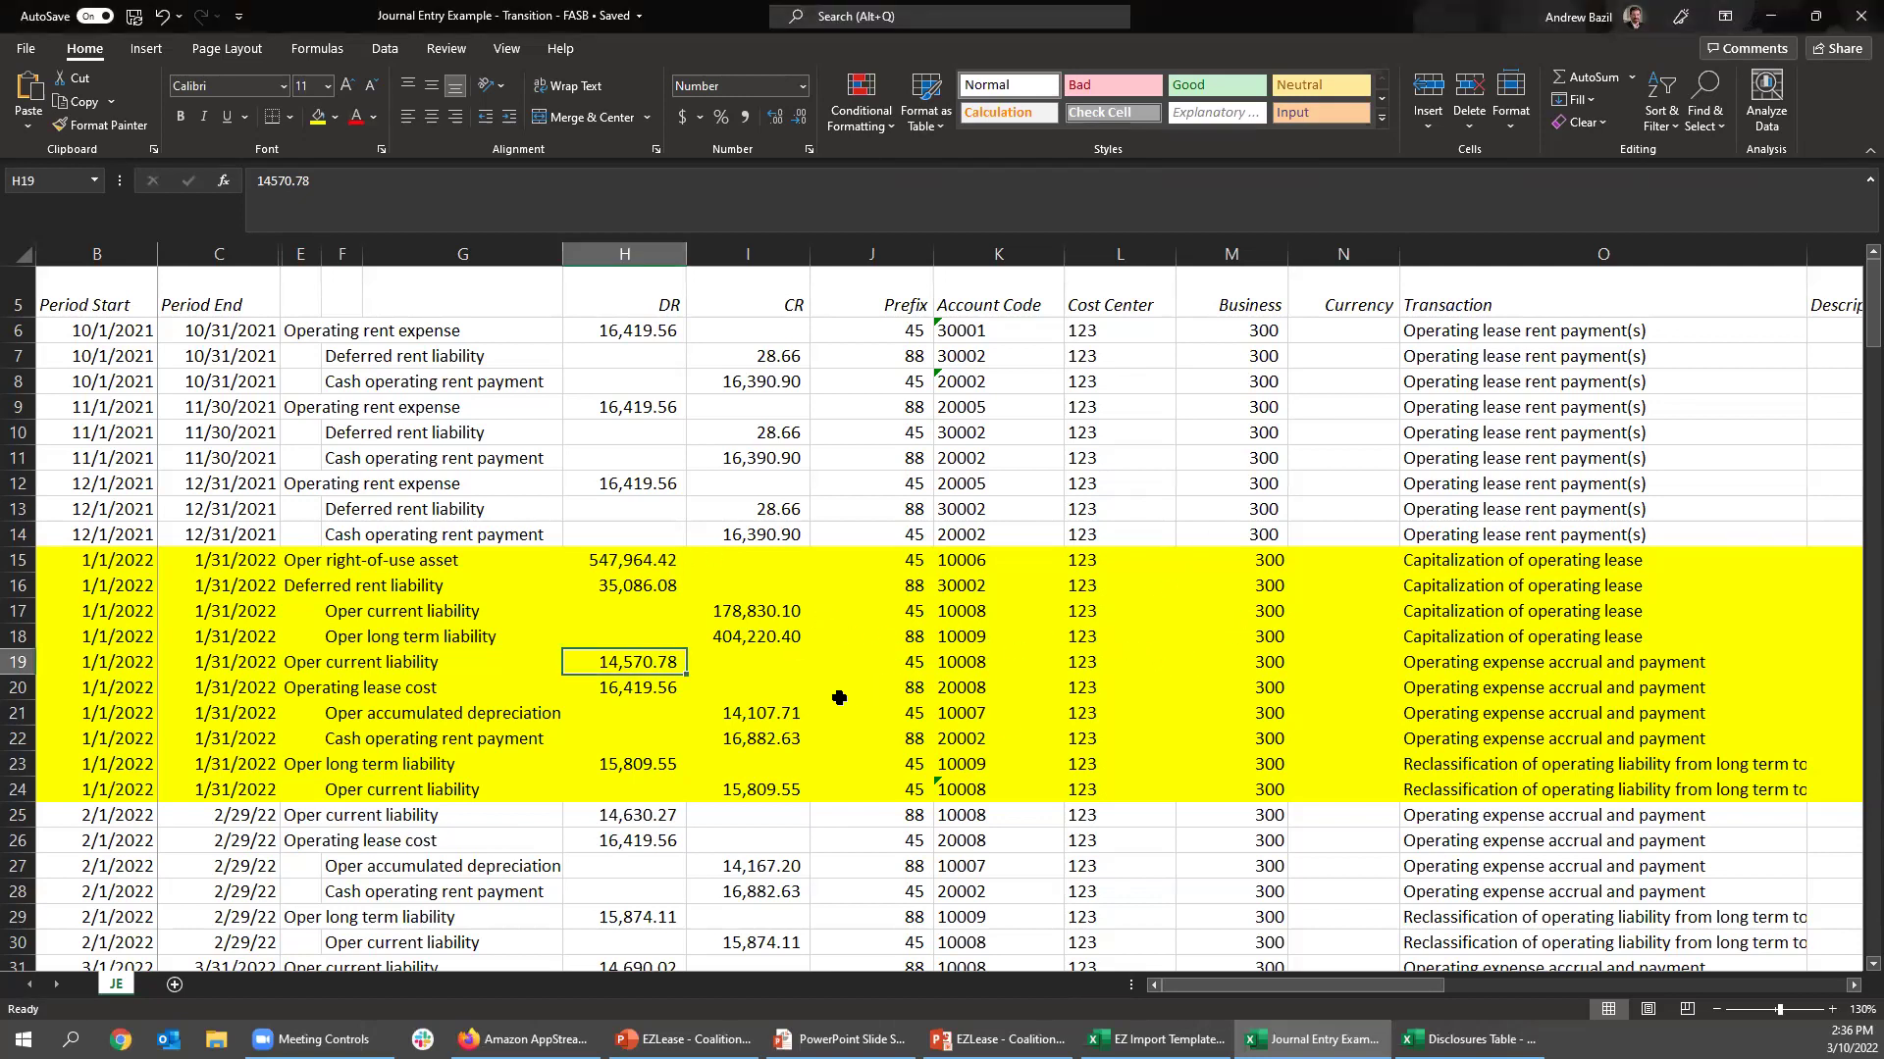
{"action": "left_click_drag", "start_coordinate": [912, 305], "coordinate": [1278, 796]}
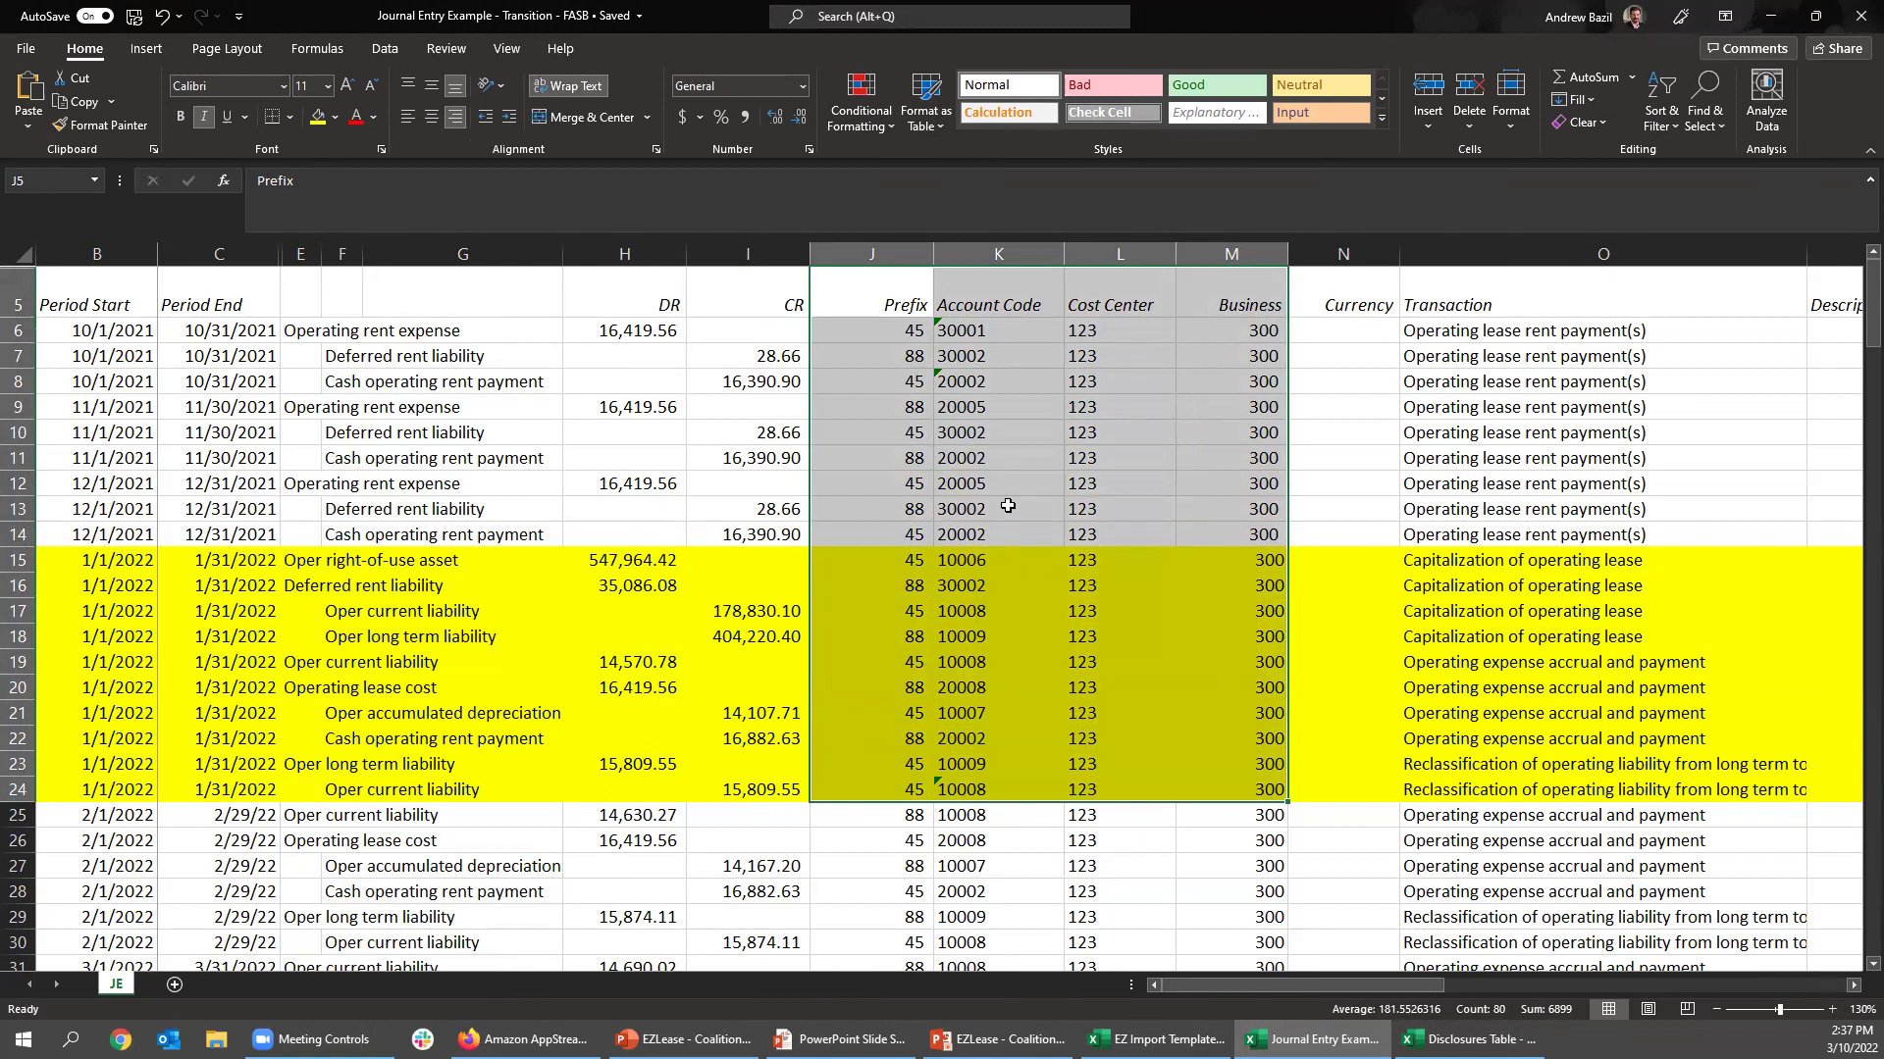
{"action": "left_click", "coordinate": [1032, 557]}
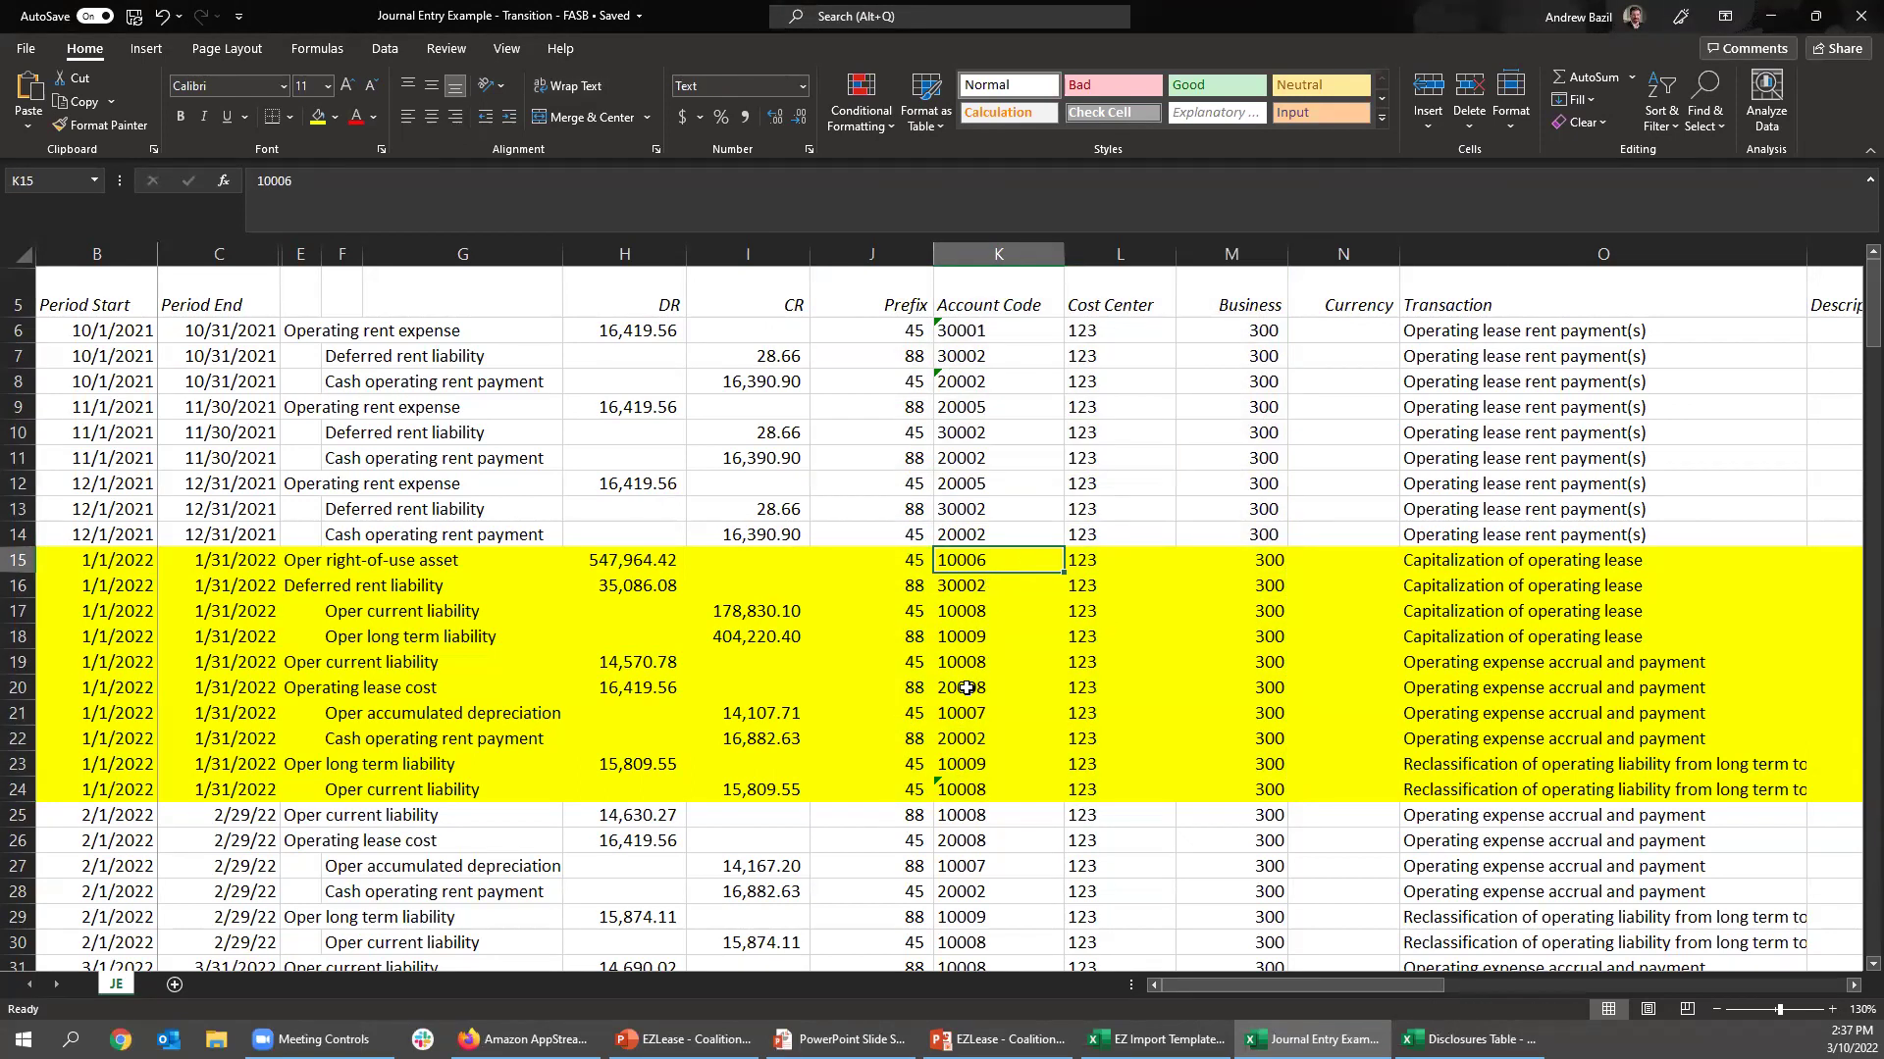
Switch to the Disclosures Table workbook and review its lease costs and weighted-average discount rates.
{"action": "left_click", "coordinate": [1471, 1039]}
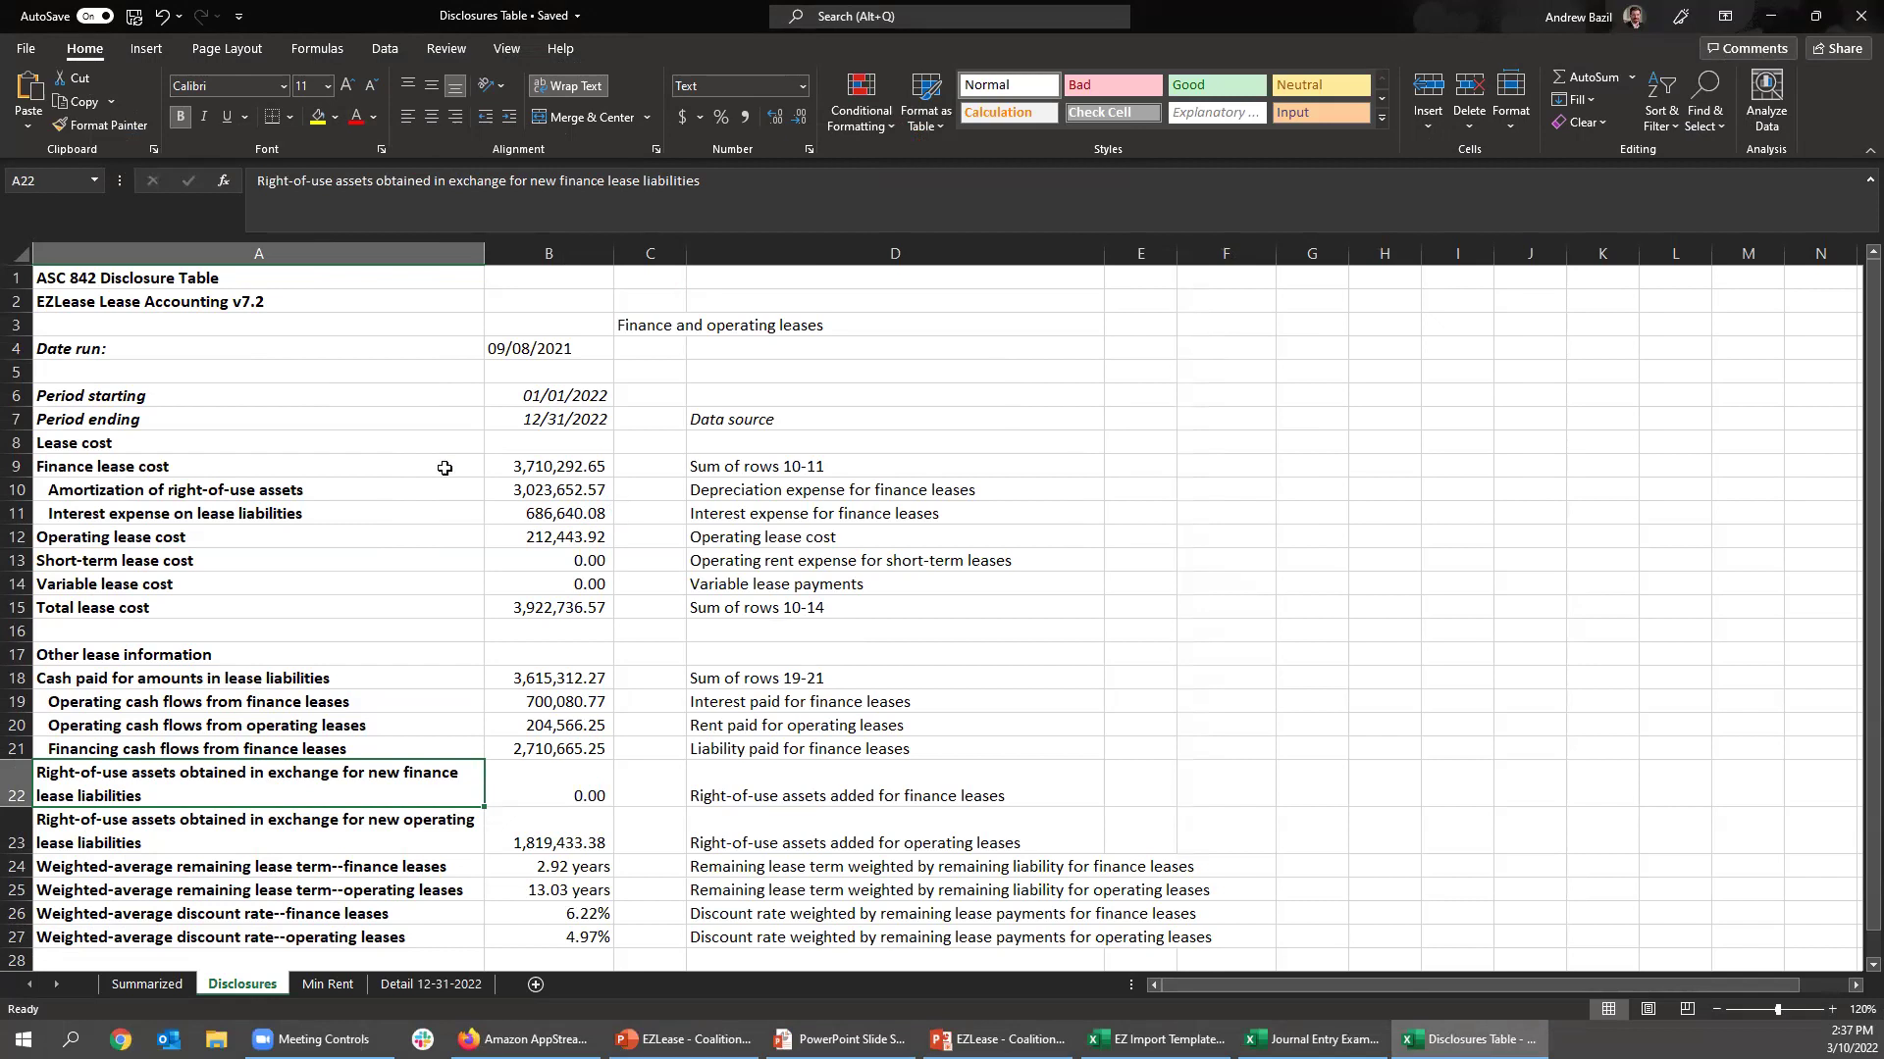
{"action": "left_click", "coordinate": [679, 606]}
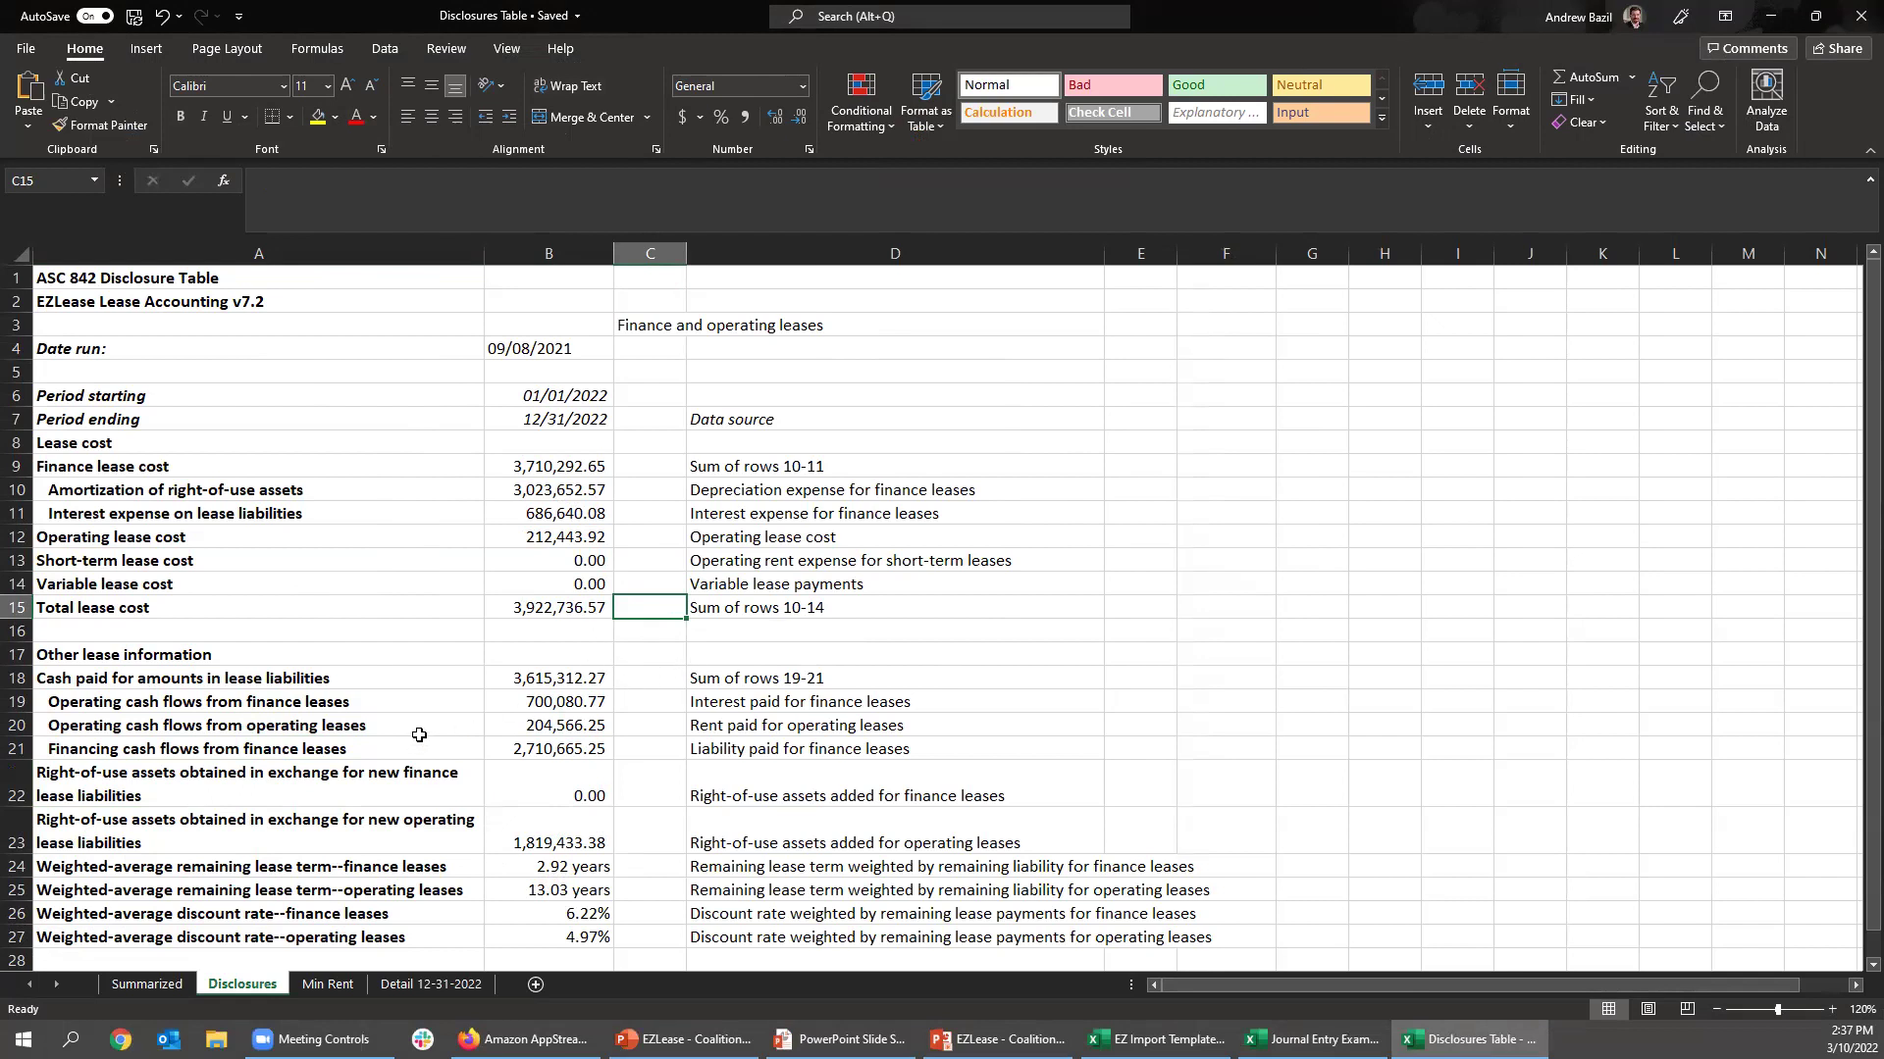
{"action": "left_click", "coordinate": [542, 576]}
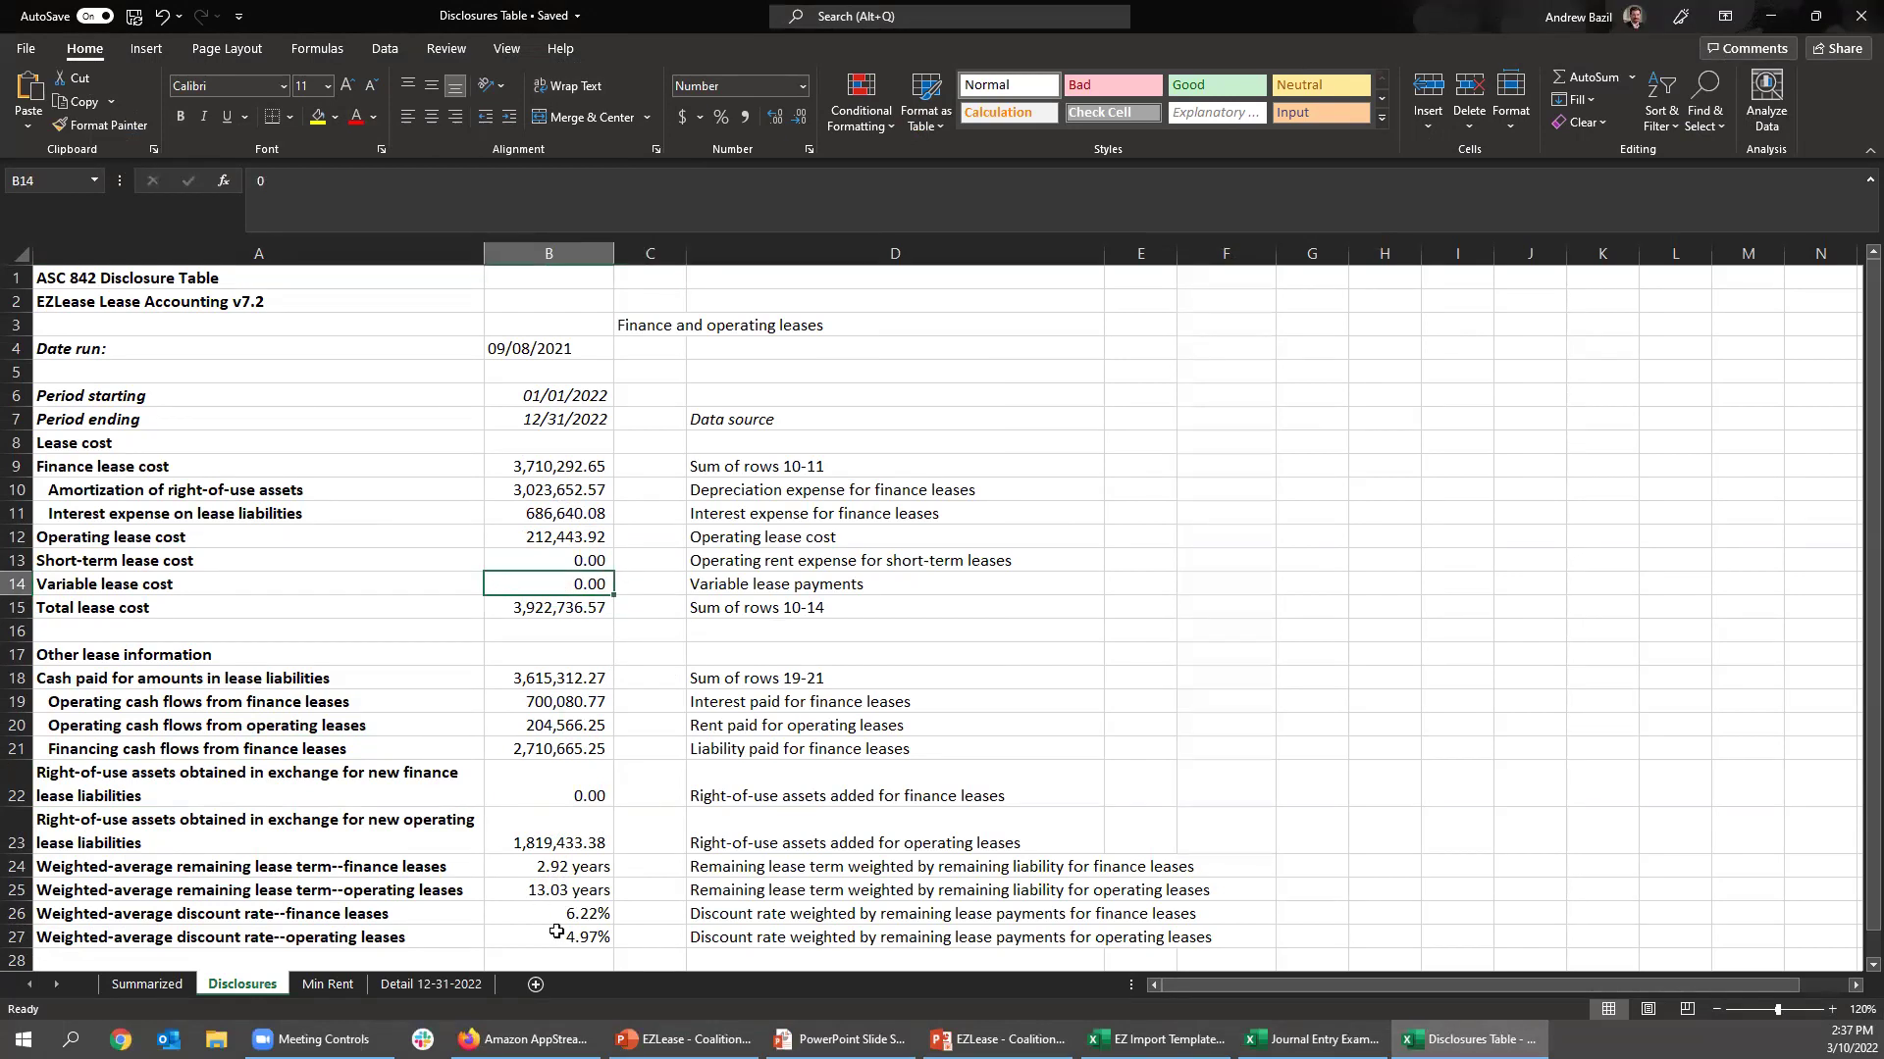
{"action": "left_click_drag", "start_coordinate": [557, 932], "coordinate": [549, 915]}
{"action": "left_click", "coordinate": [456, 918]}
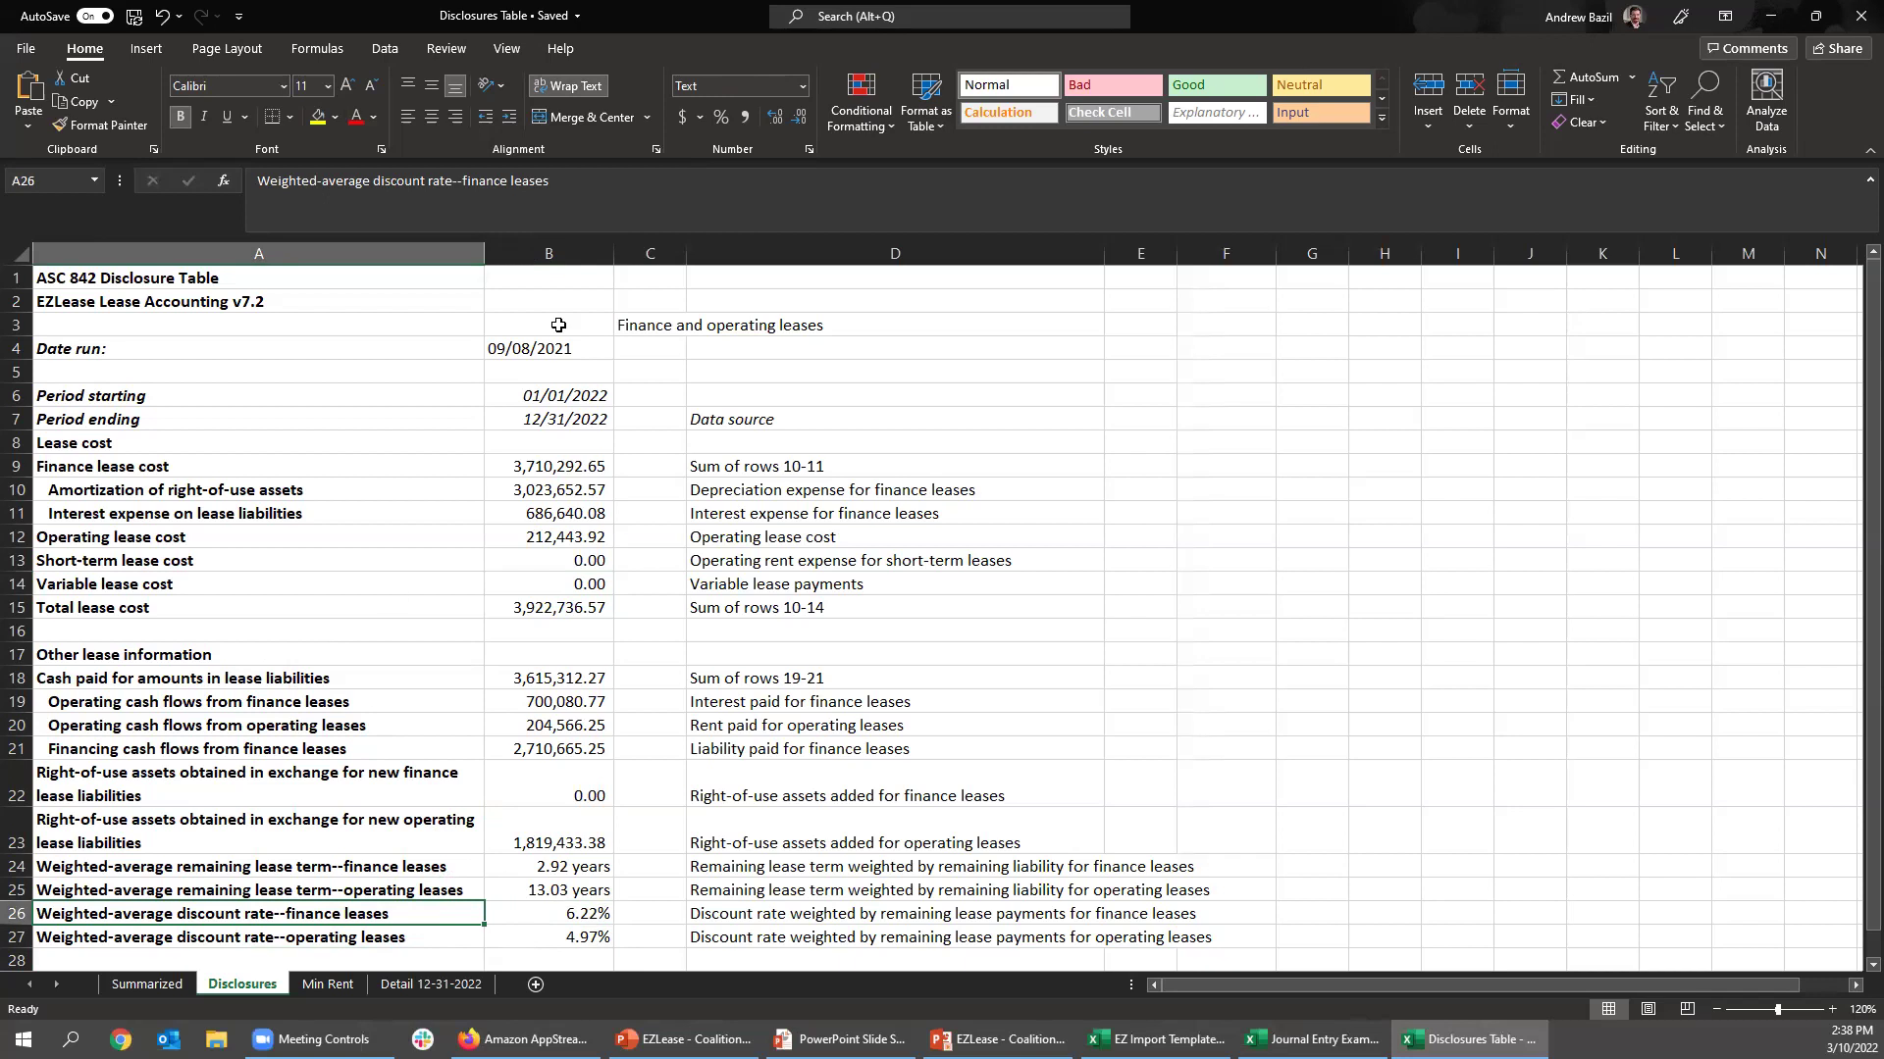
Check the disclosure table's title and its interest expense on lease liabilities line, and return to the EZLease slide show in PowerPoint.
{"action": "left_click", "coordinate": [326, 276]}
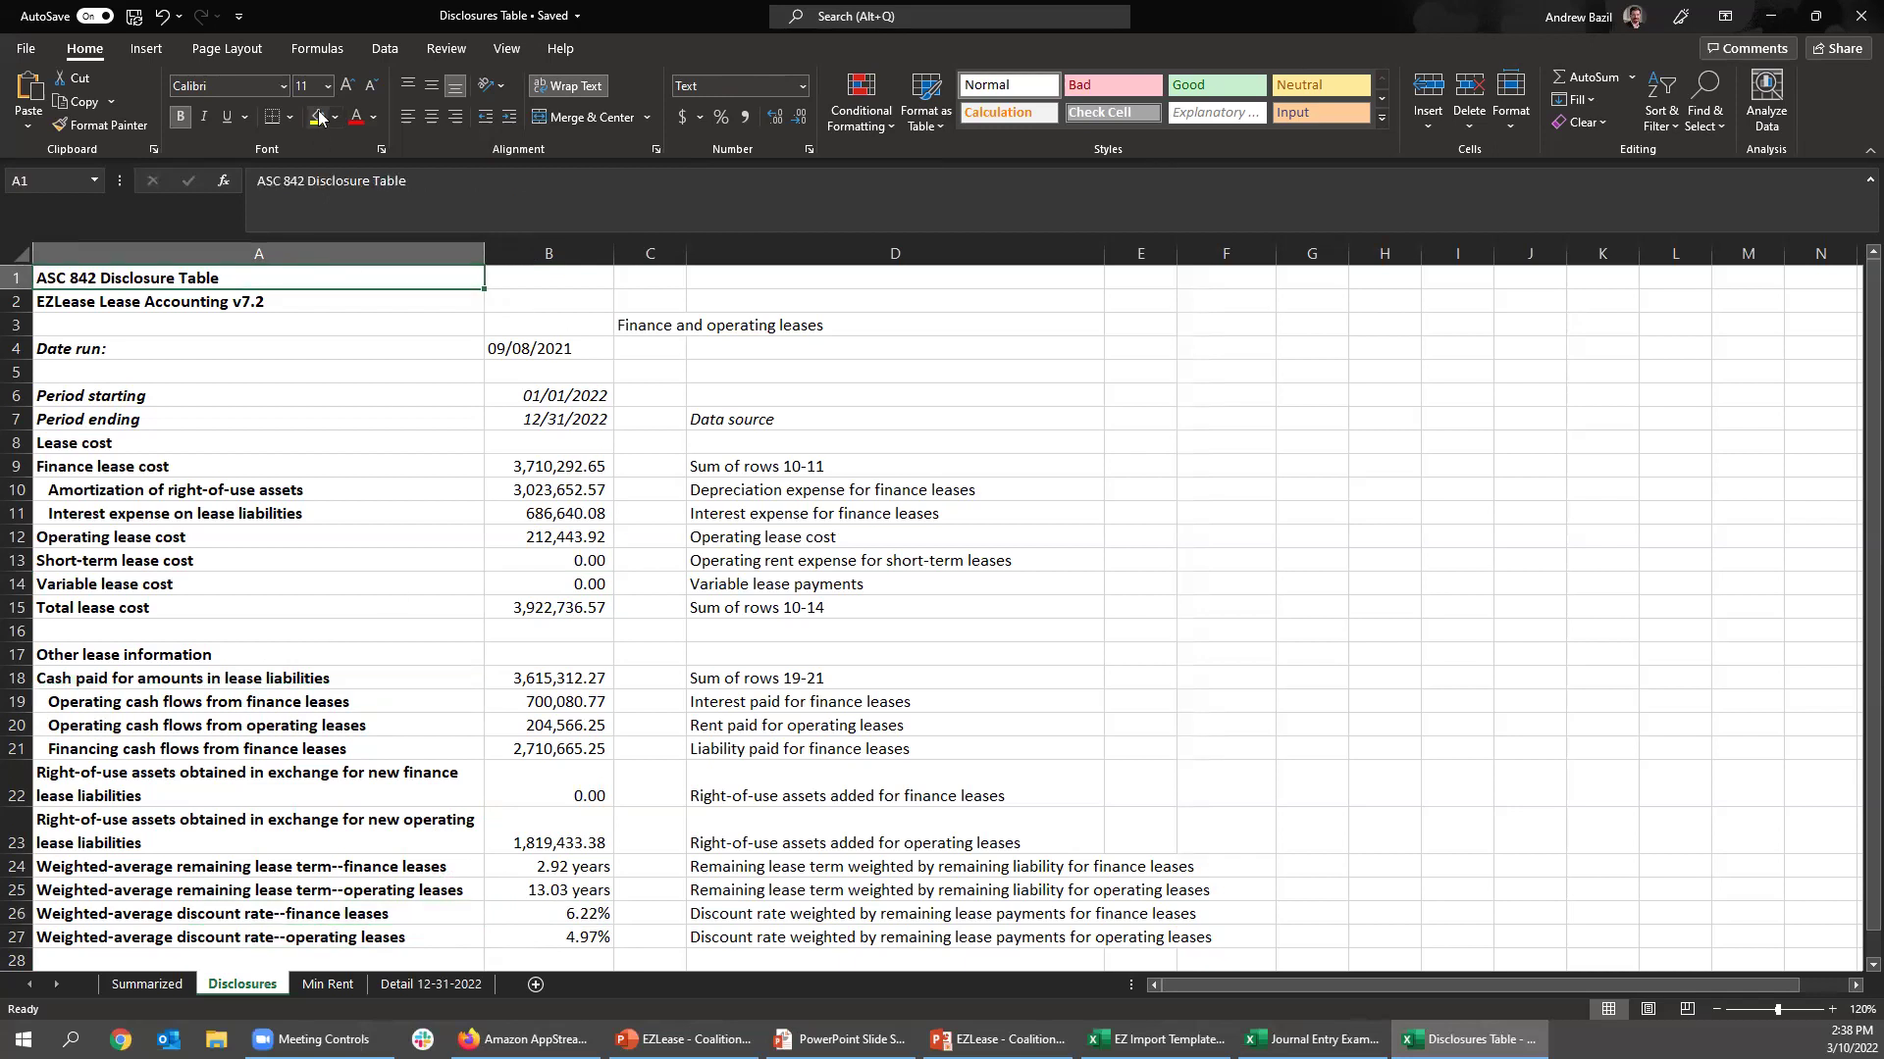
{"action": "left_click", "coordinate": [376, 511]}
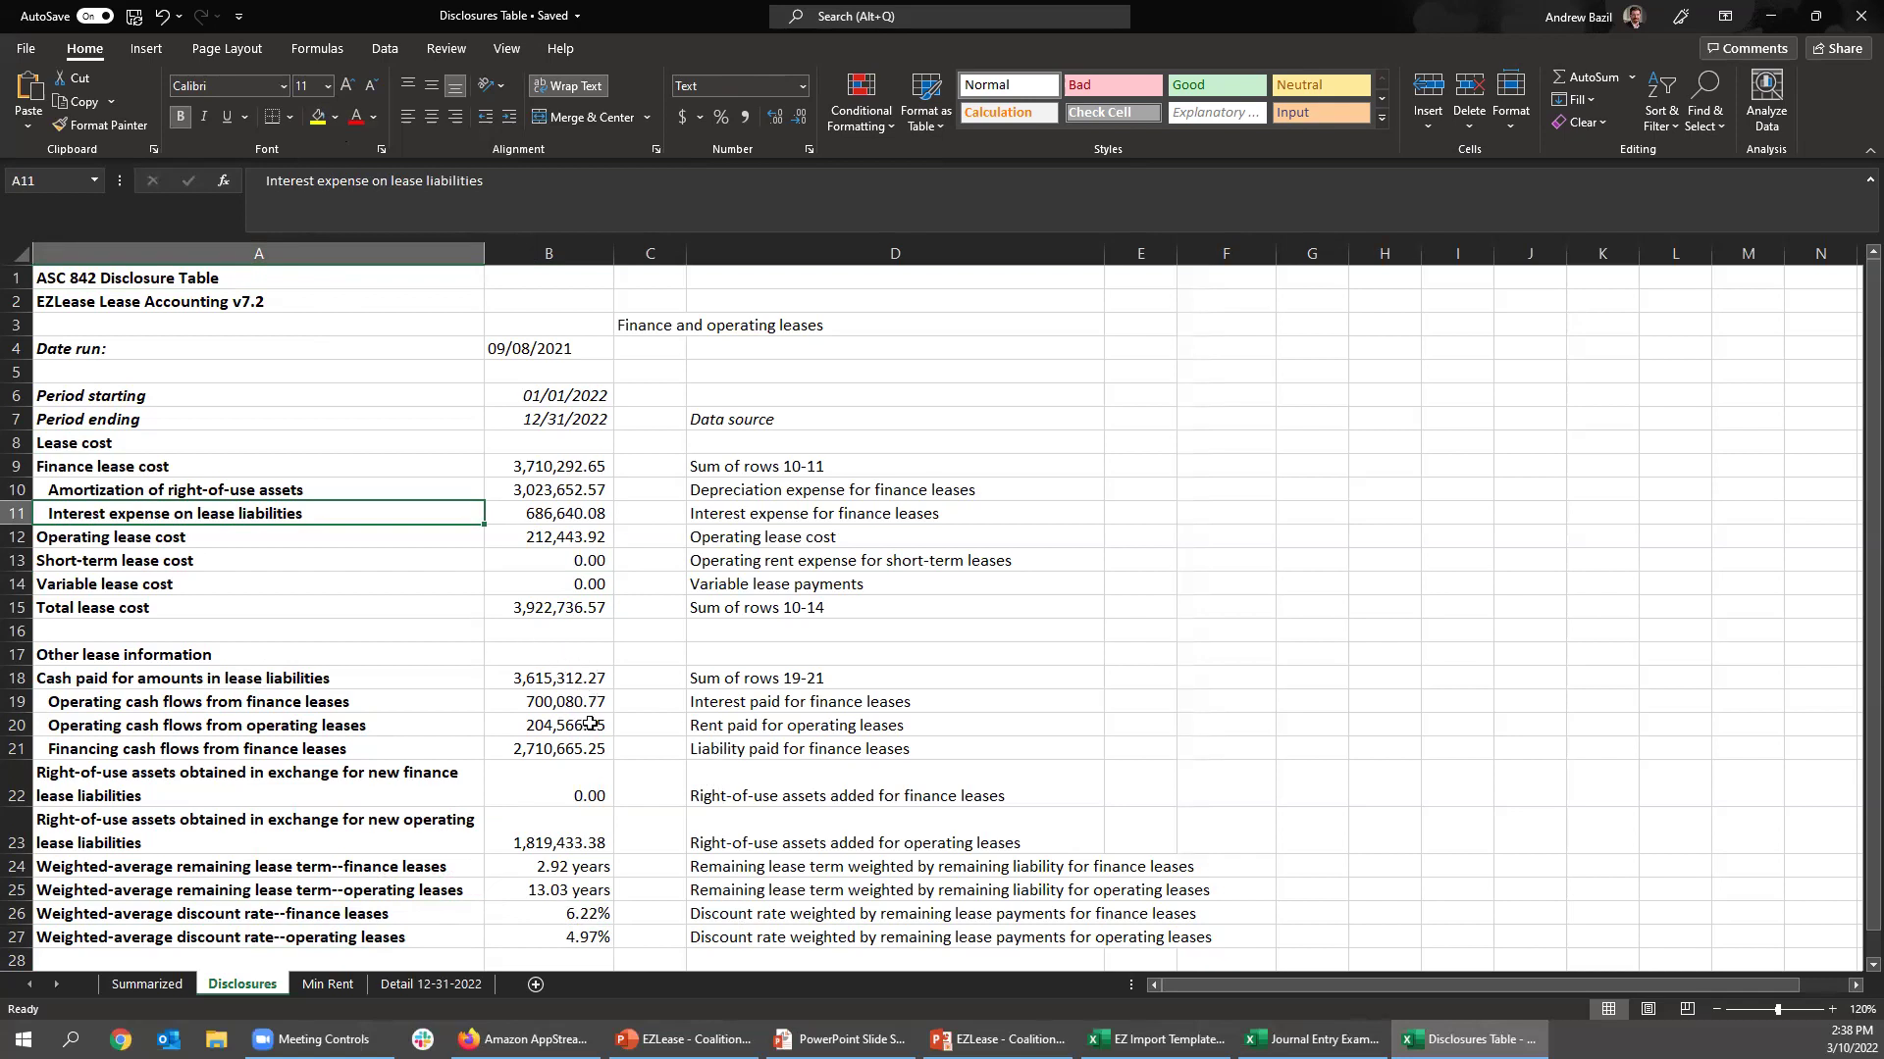
{"action": "left_click", "coordinate": [995, 1039]}
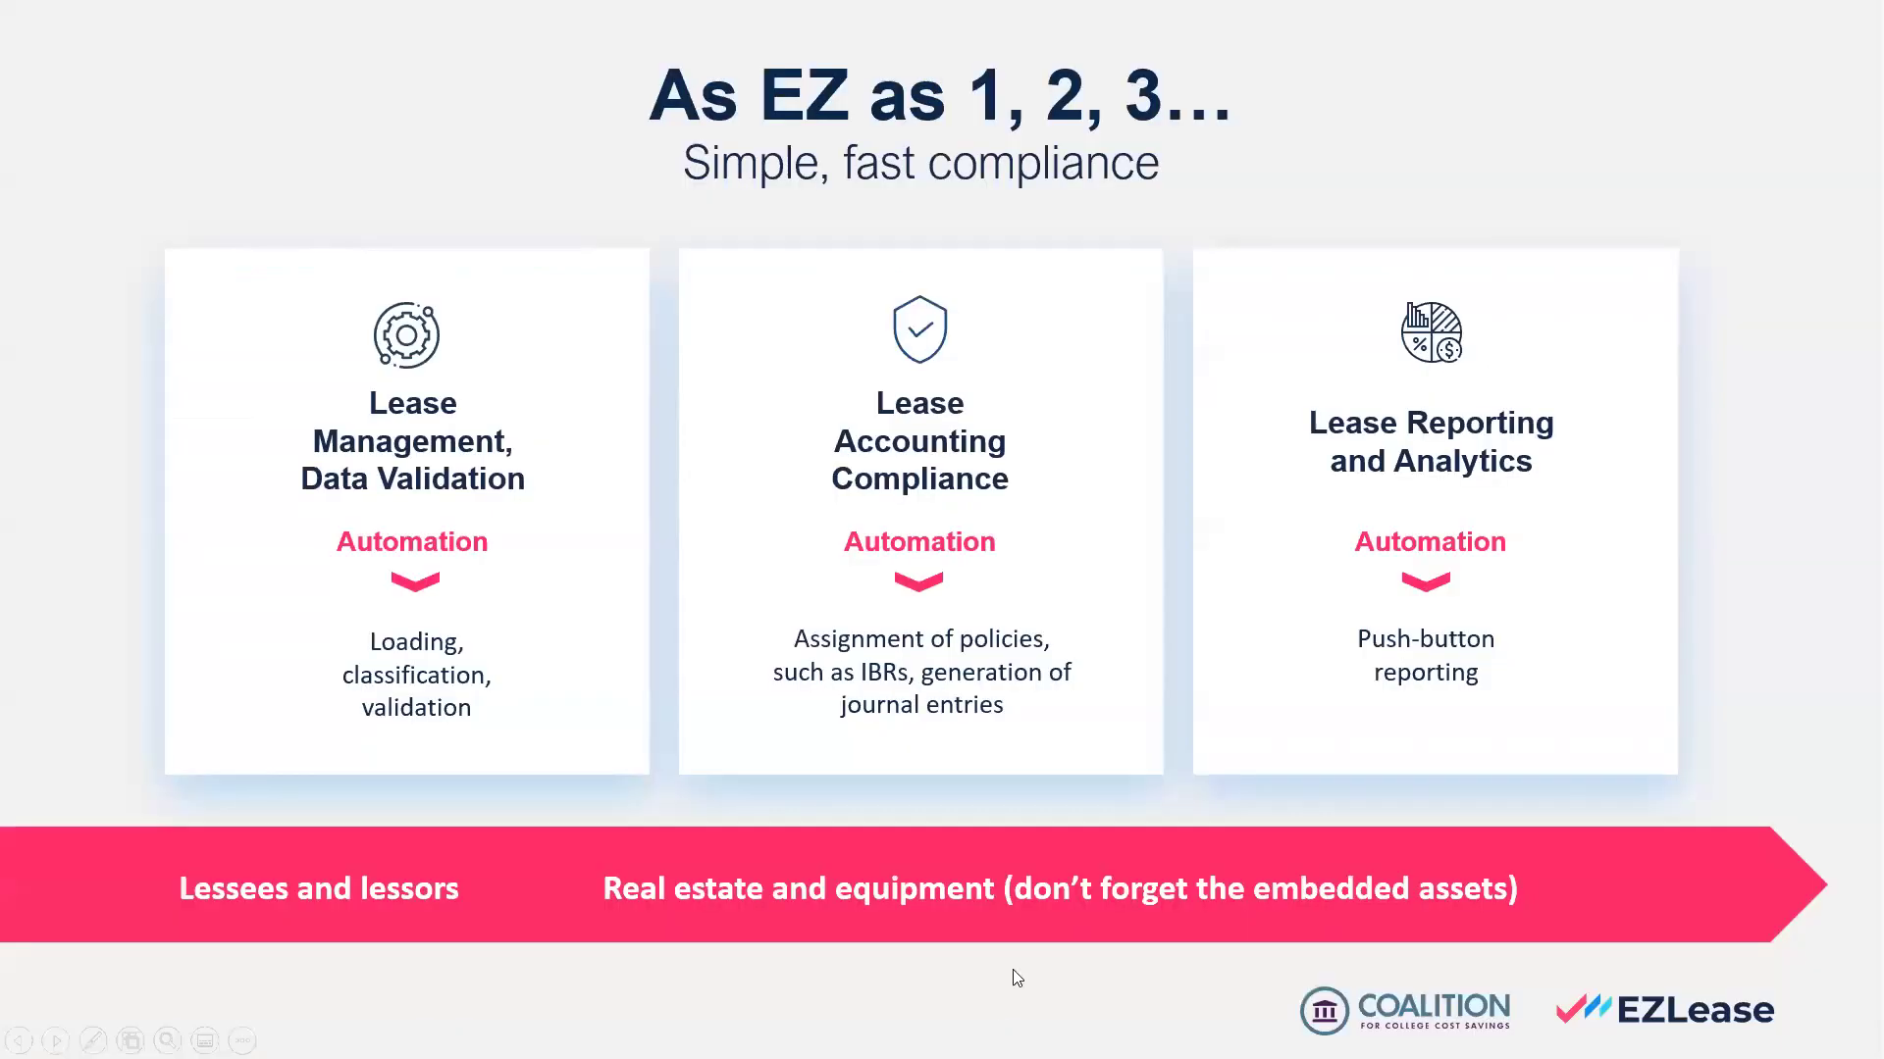